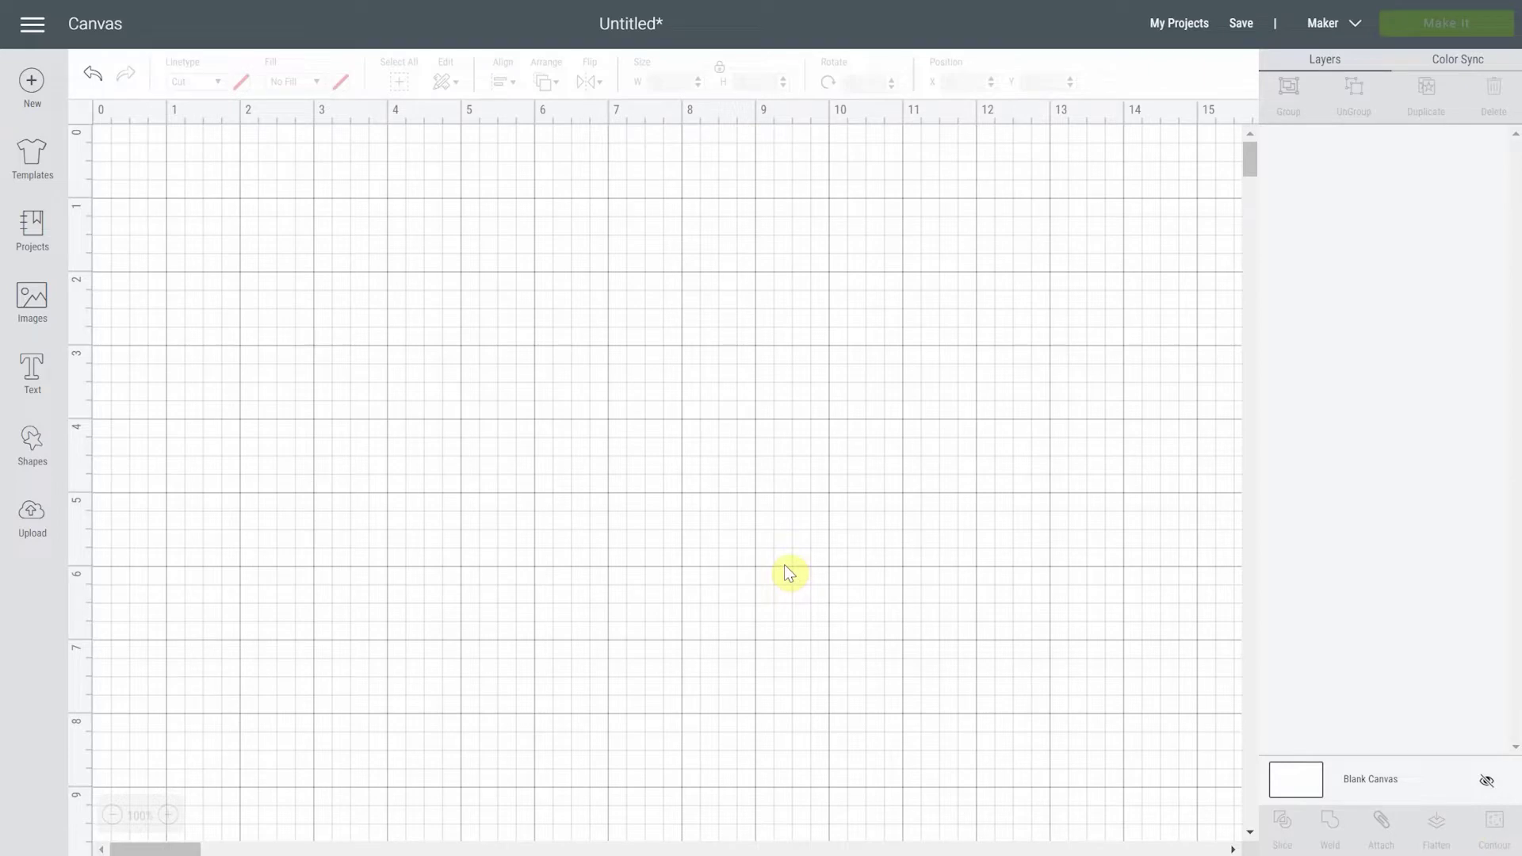
- Insert the most recently uploaded Playa del Patio design with the Welcome banner onto the canvas
left_click(41, 515)
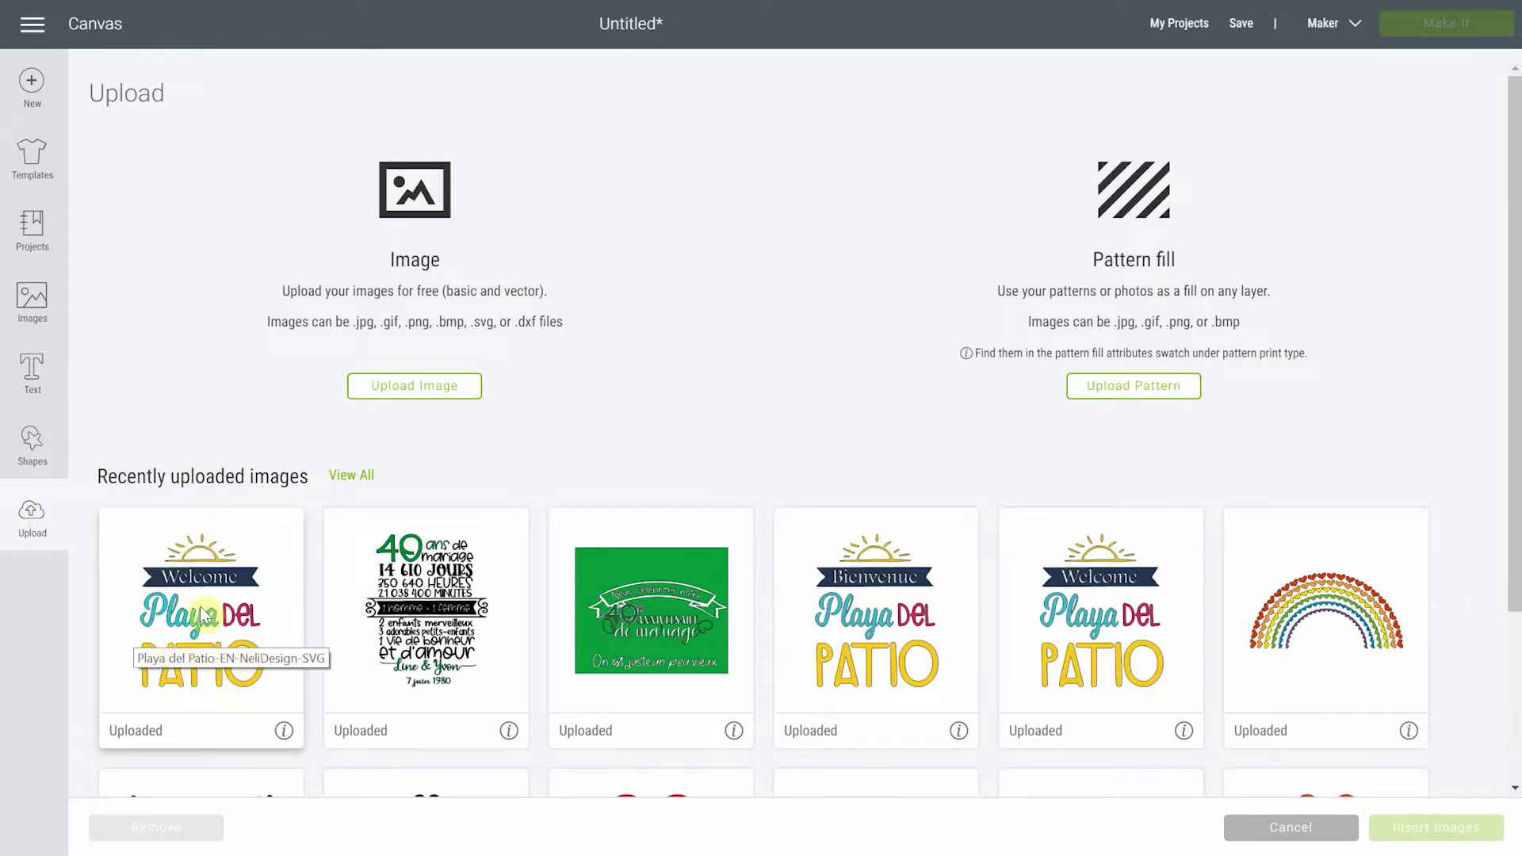
left_click(229, 611)
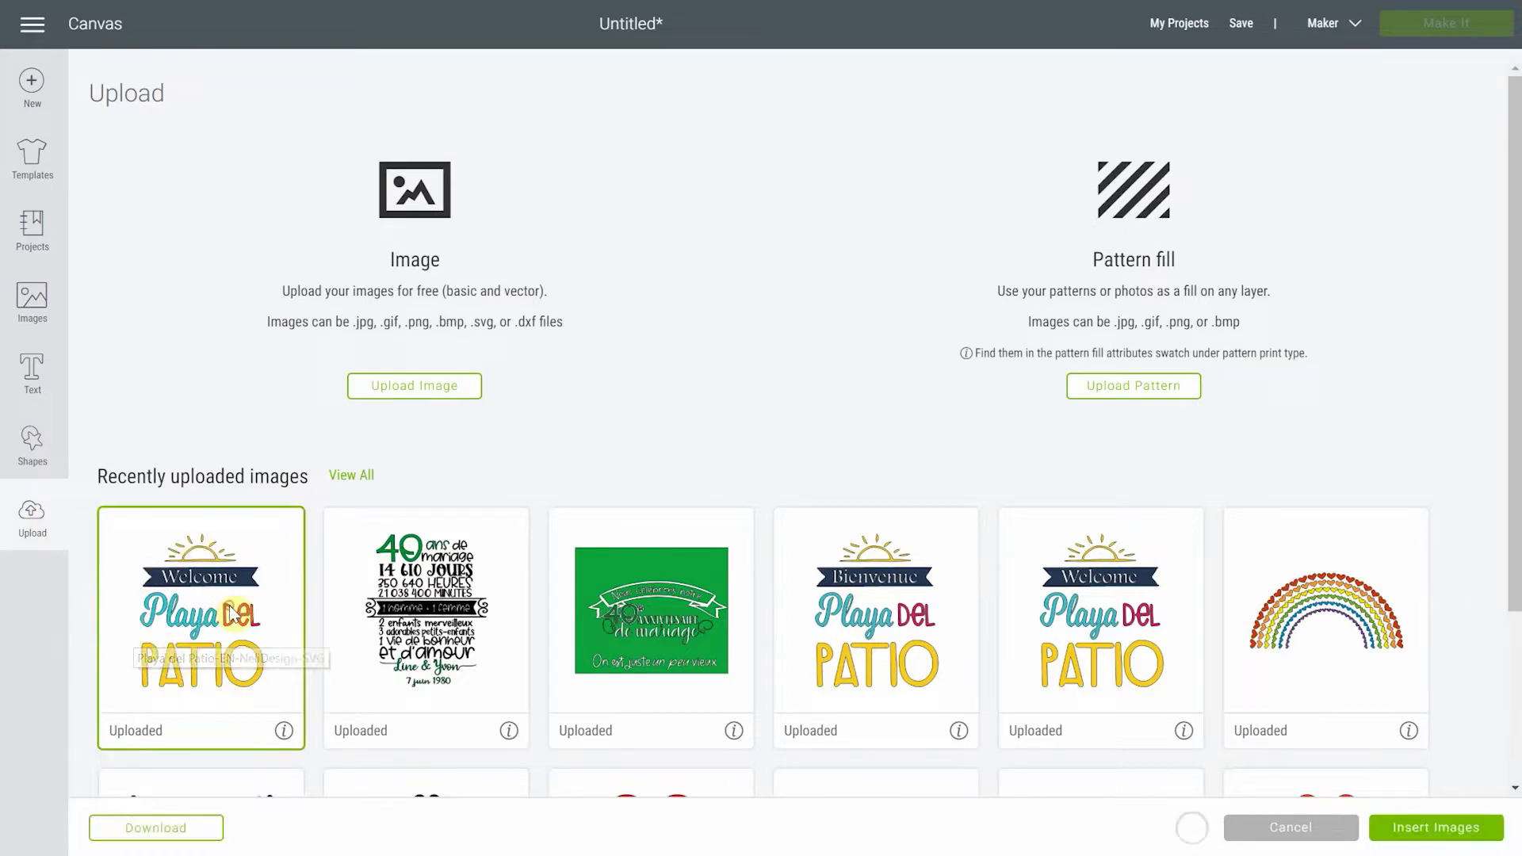
left_click(1410, 839)
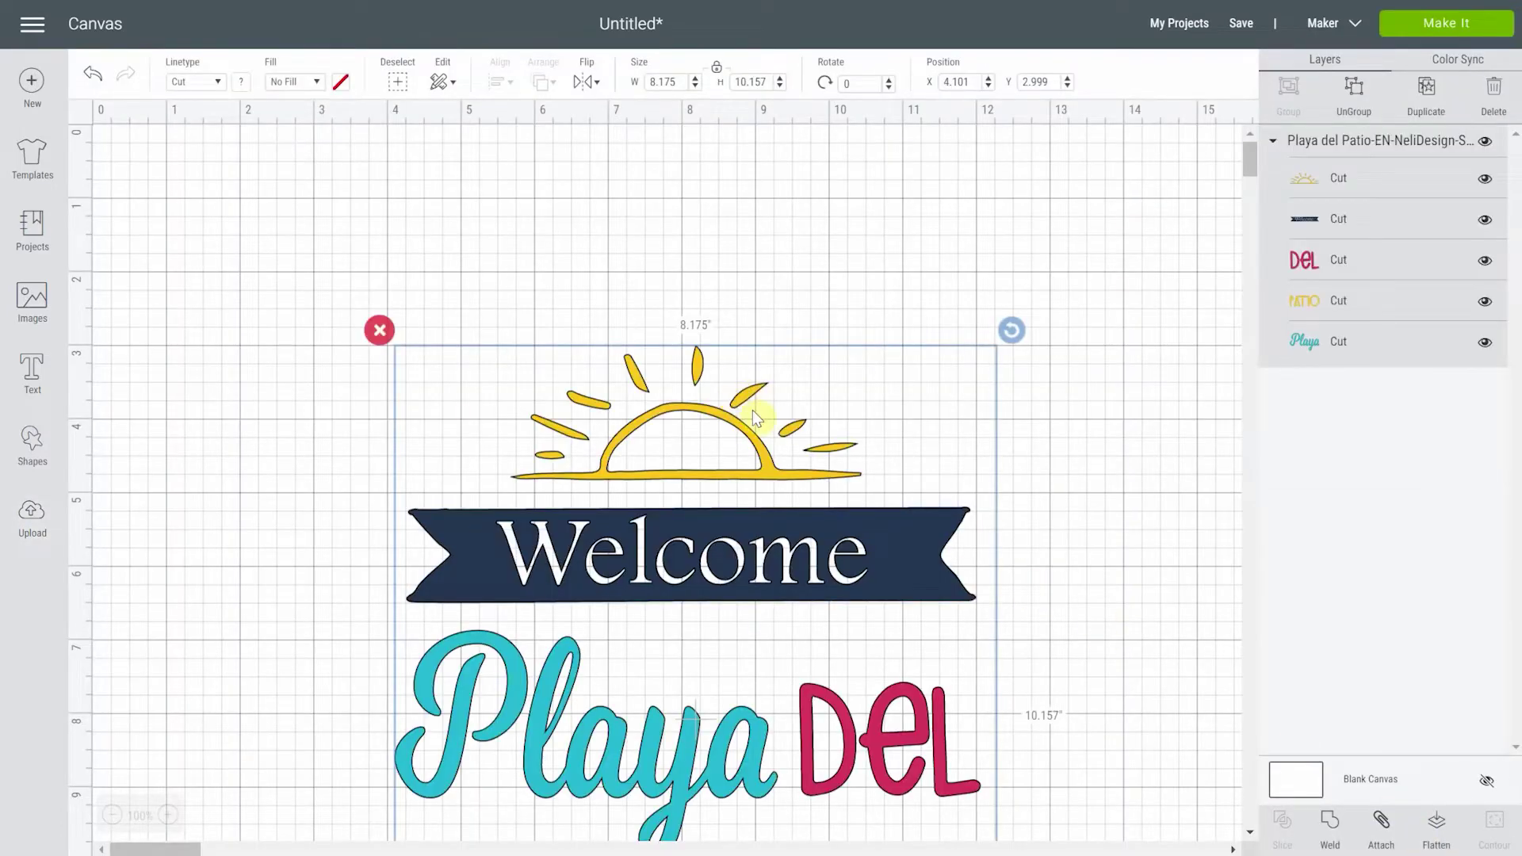
- Move the design to about X 1.671, Y 0.638 and ungroup it into separate layers
left_click_drag(902, 556, 722, 386)
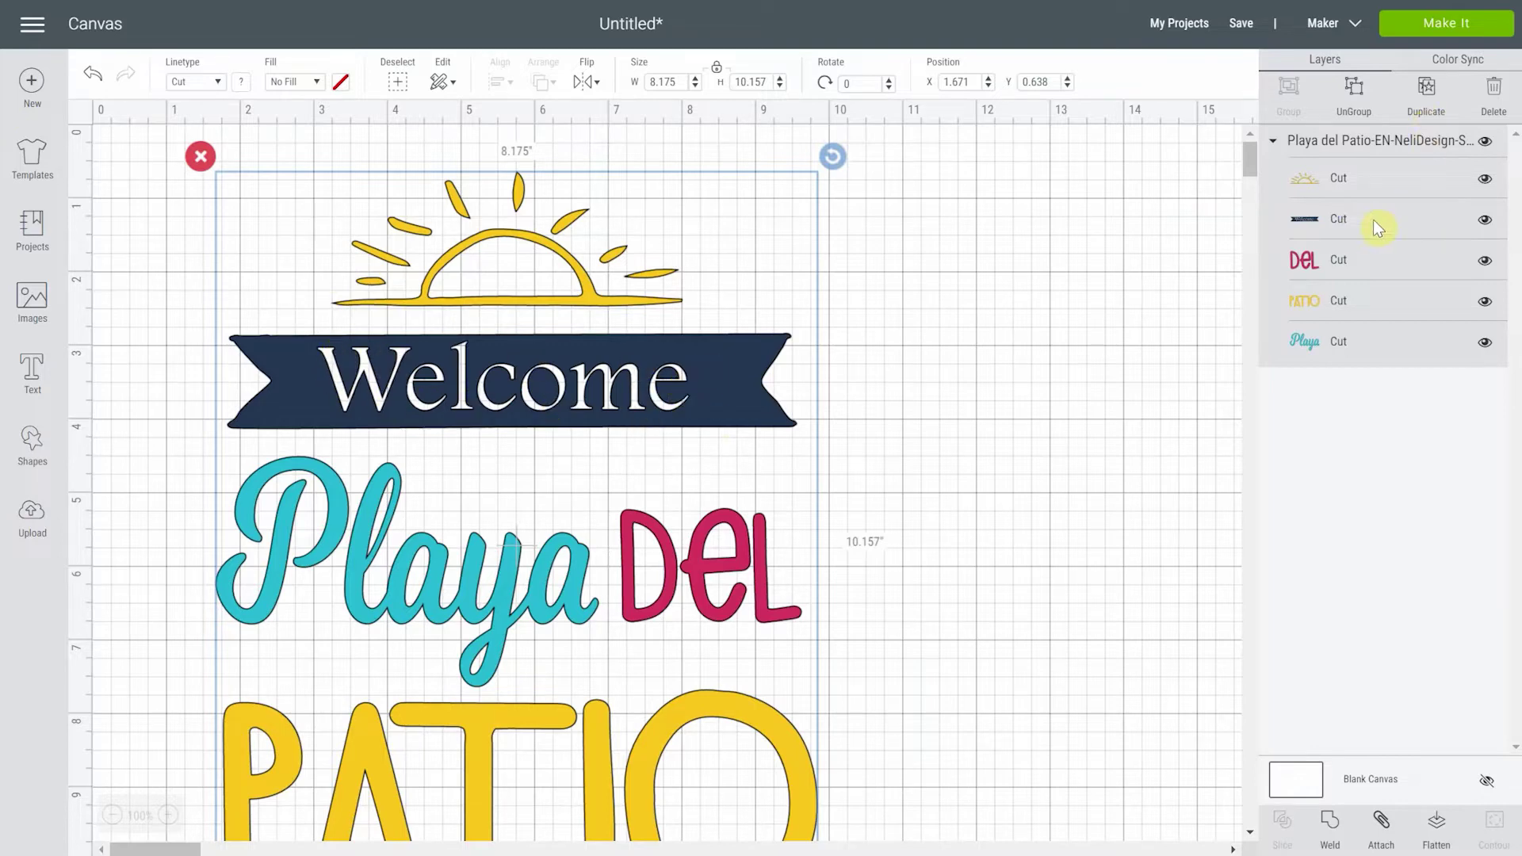
left_click(1369, 112)
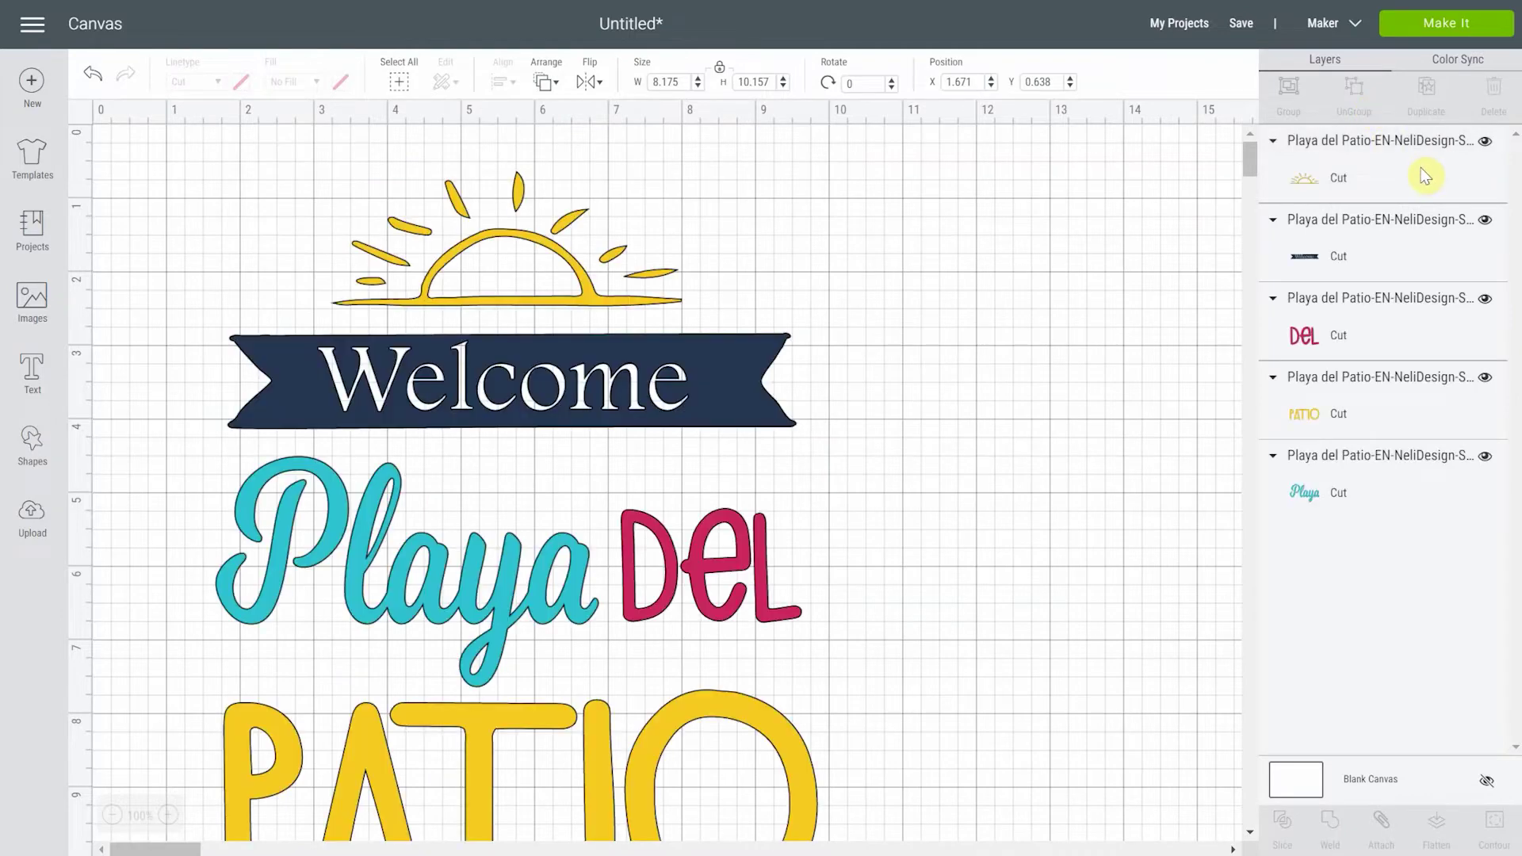
- Use Contour on the navy Welcome banner layer to hide the m and the final e
left_click(1330, 258)
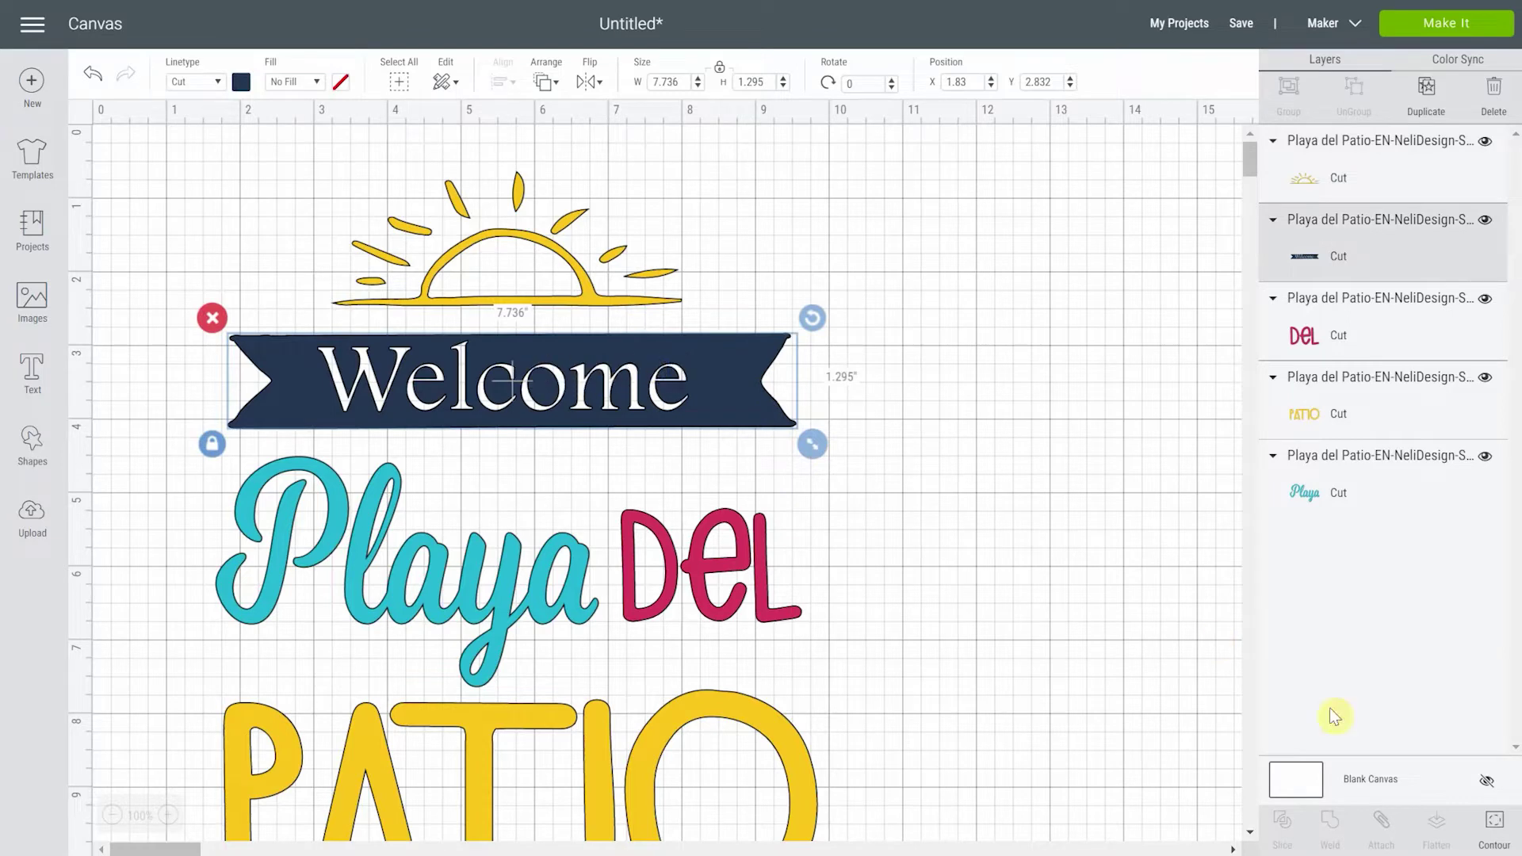
left_click(1500, 830)
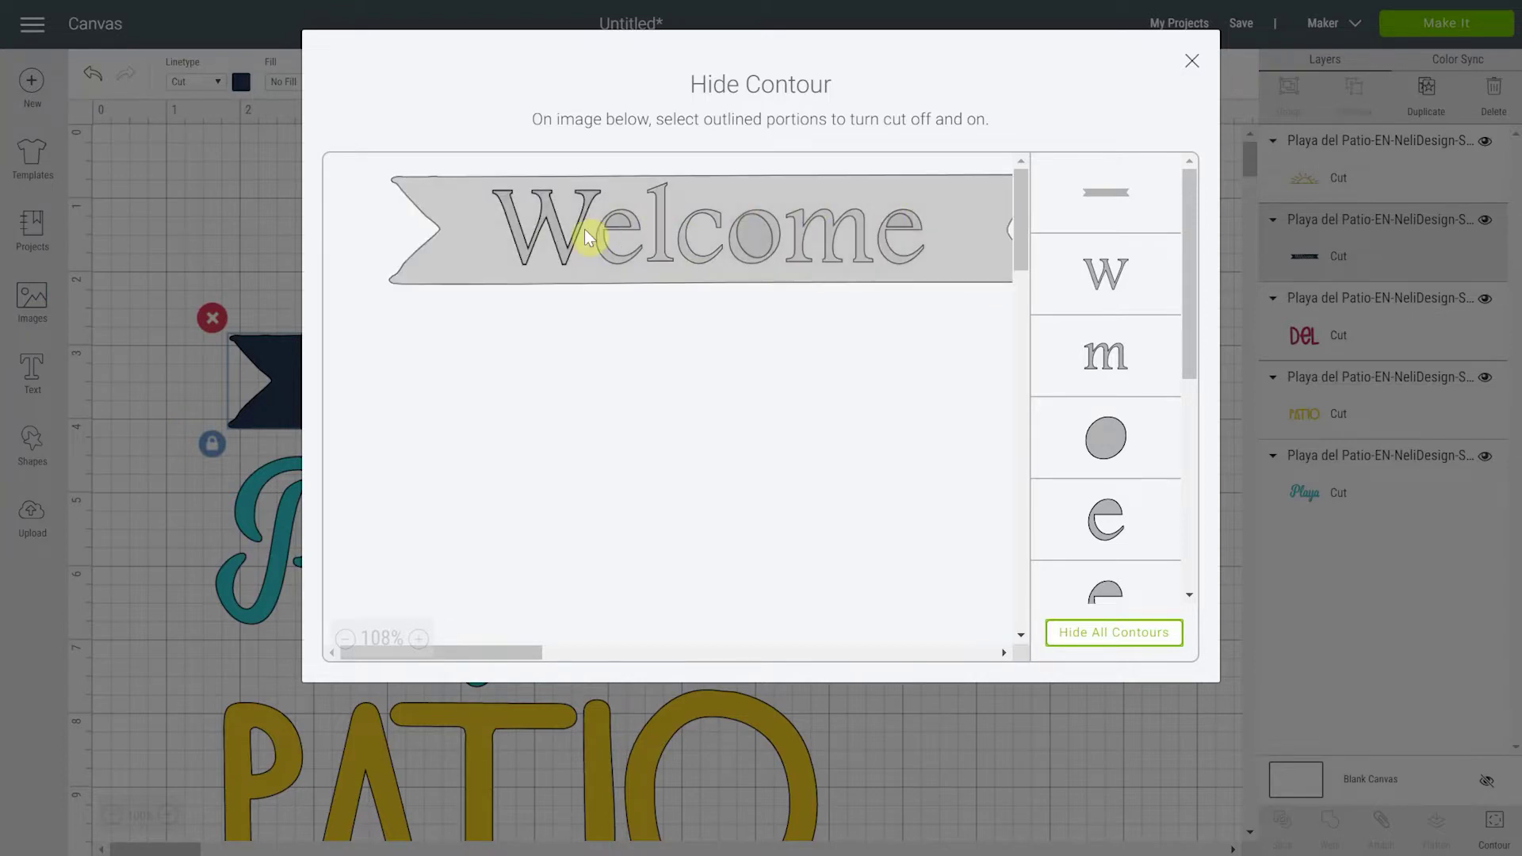
left_click(898, 253)
left_click(933, 216)
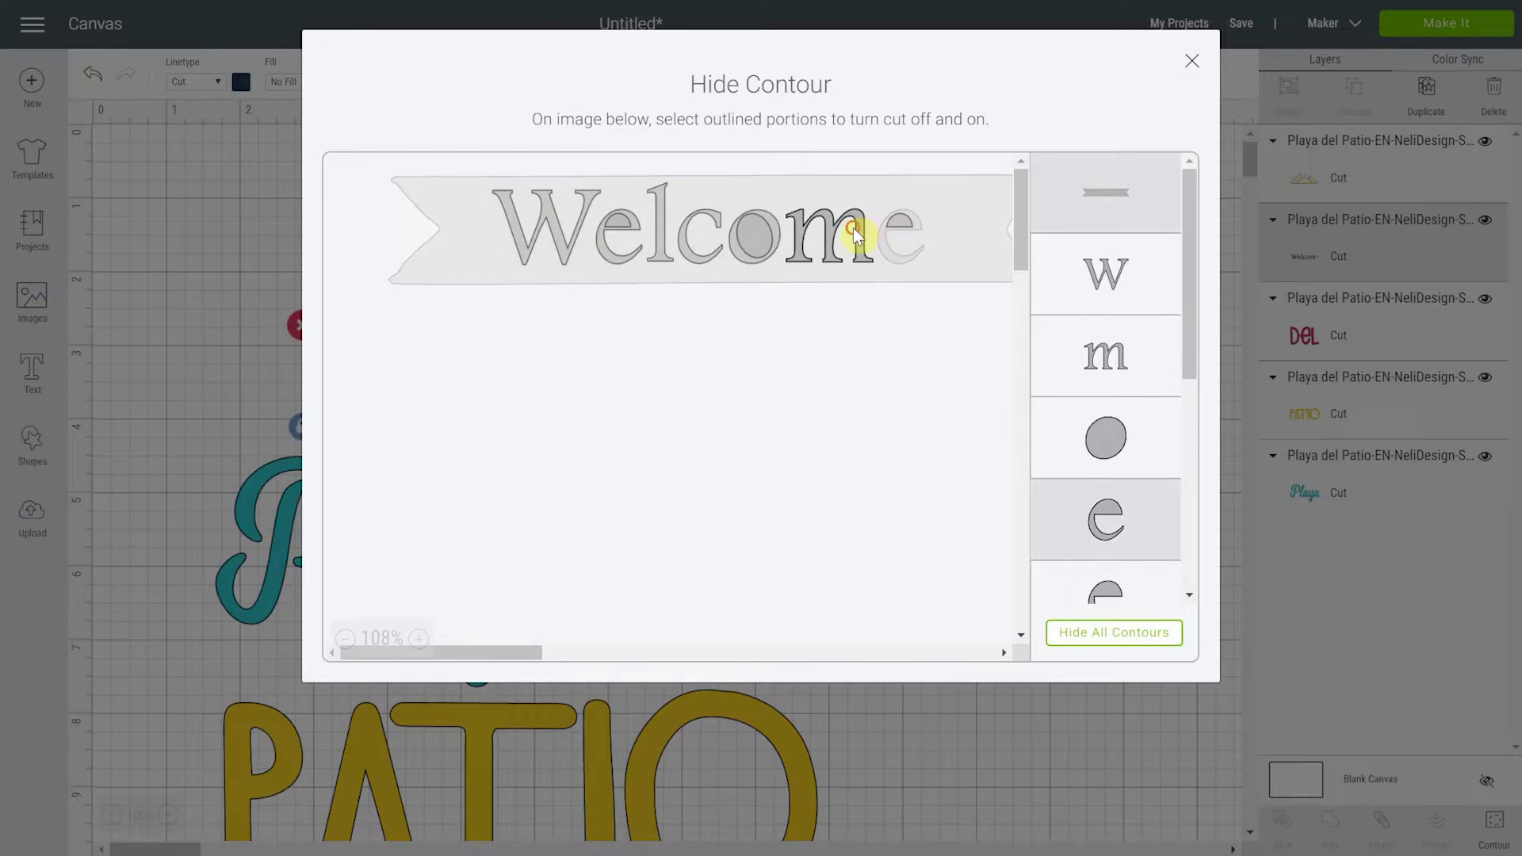
left_click(853, 227)
left_click(791, 210)
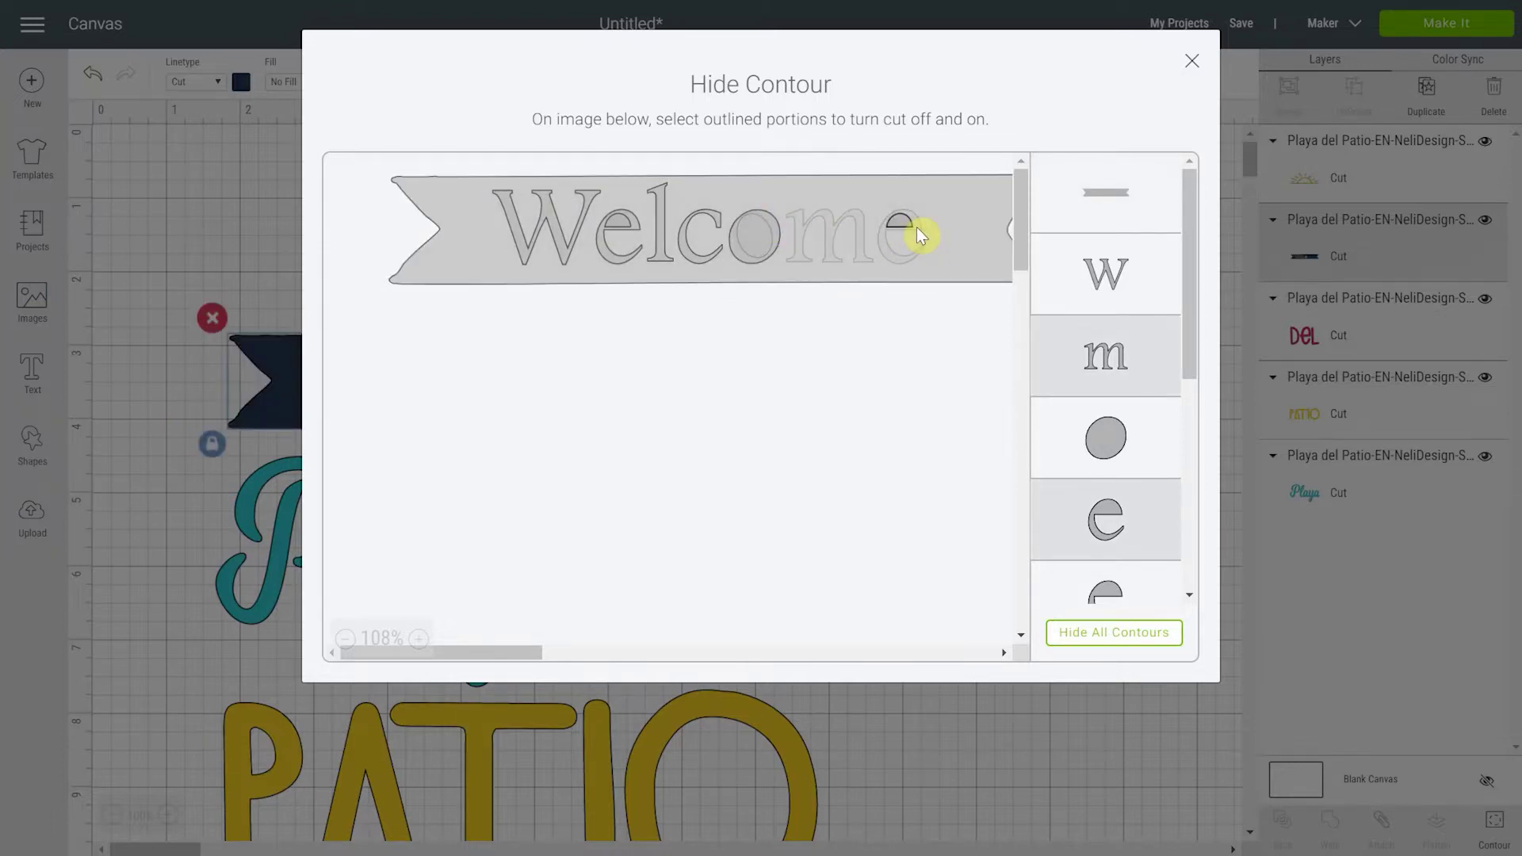
left_click(1193, 62)
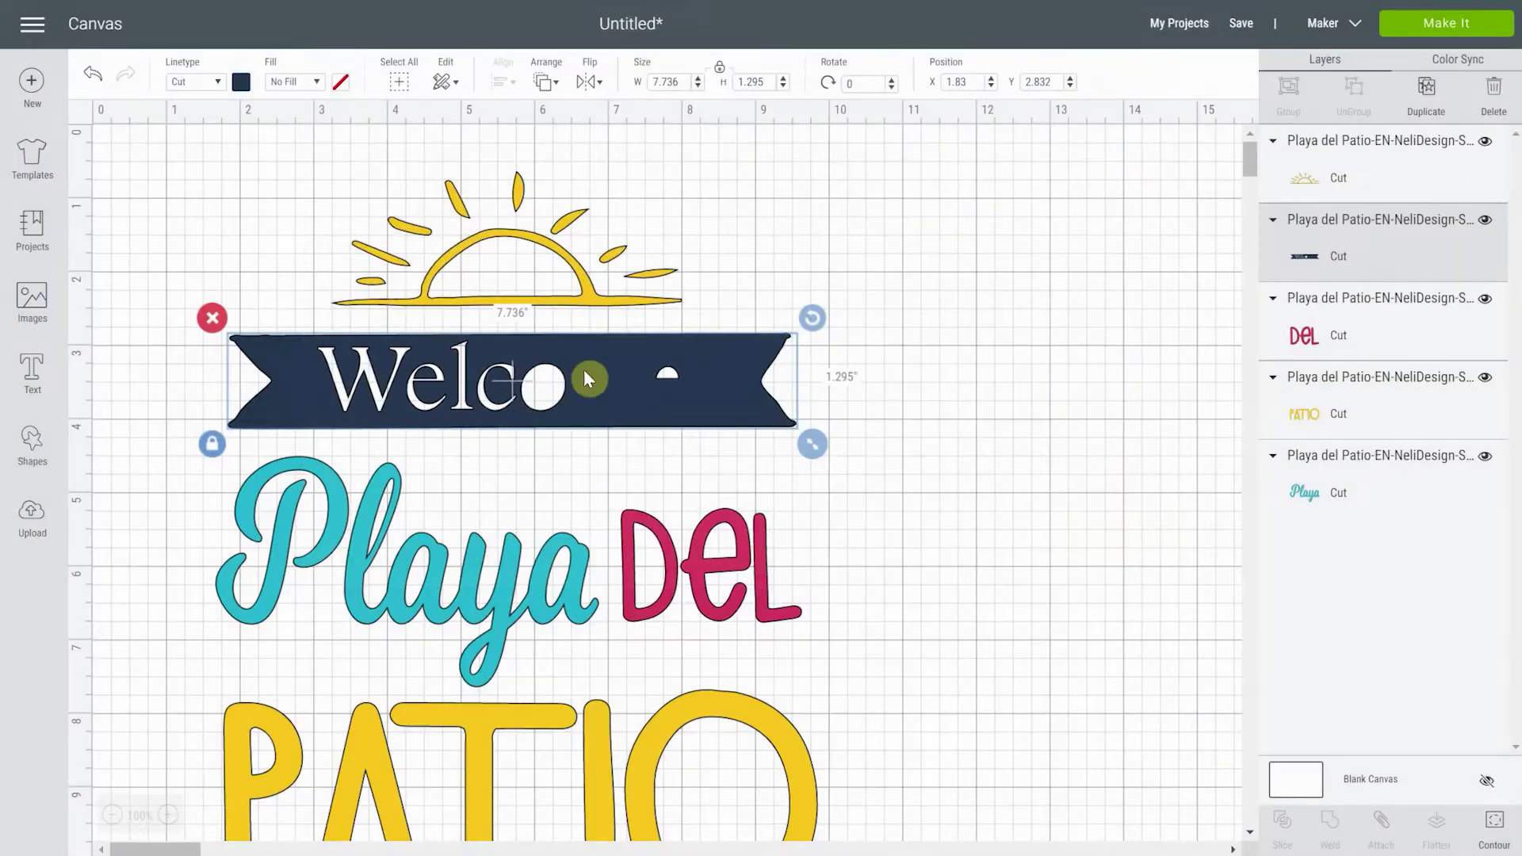
- Undo the contour changes on the Welcome banner
left_click(99, 77)
left_click(99, 77)
left_click(99, 76)
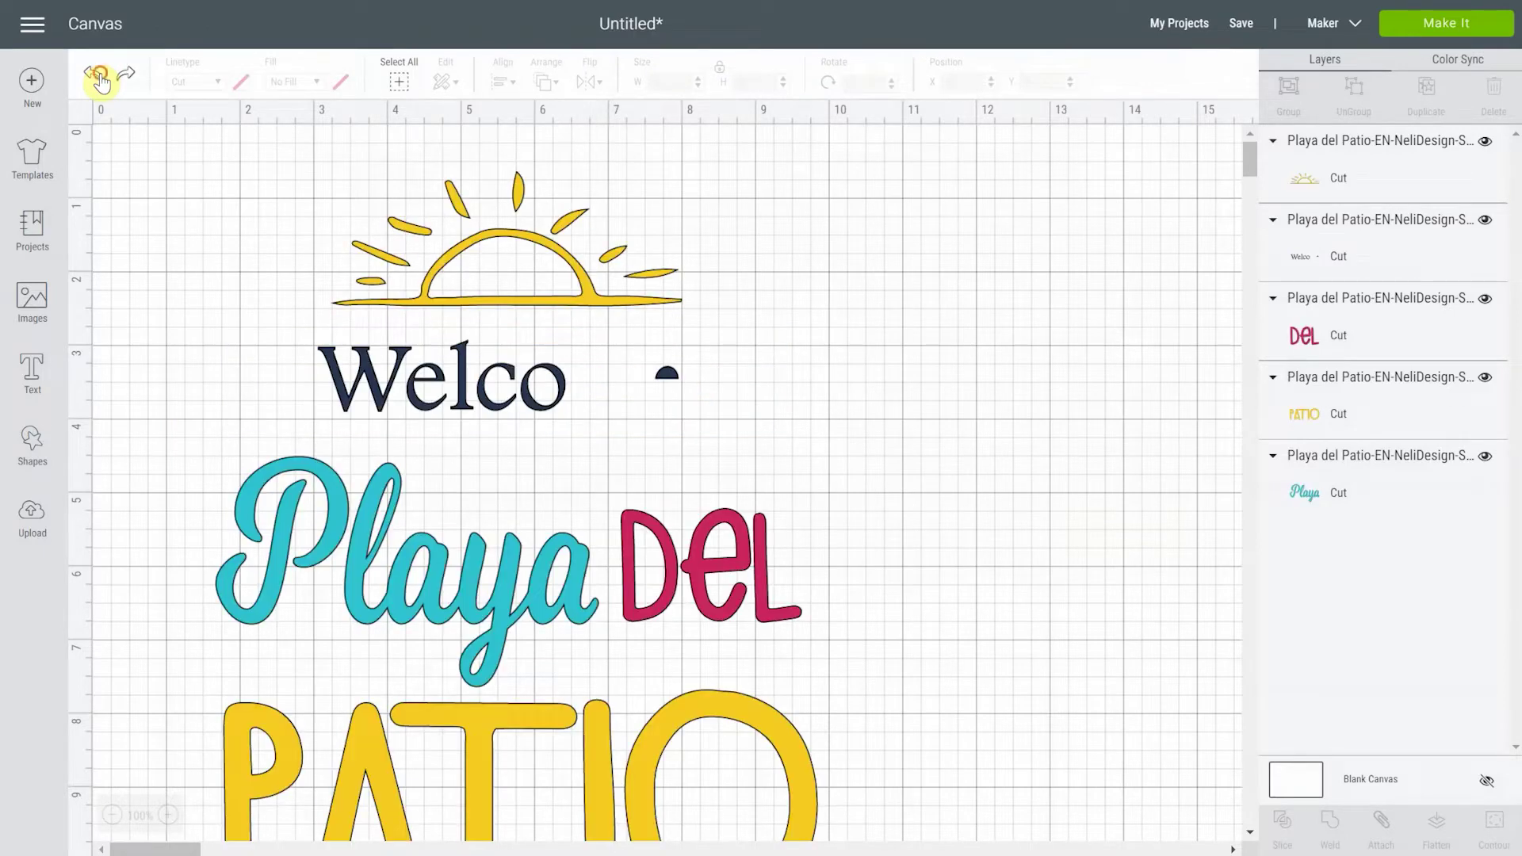
left_click(99, 77)
left_click(99, 77)
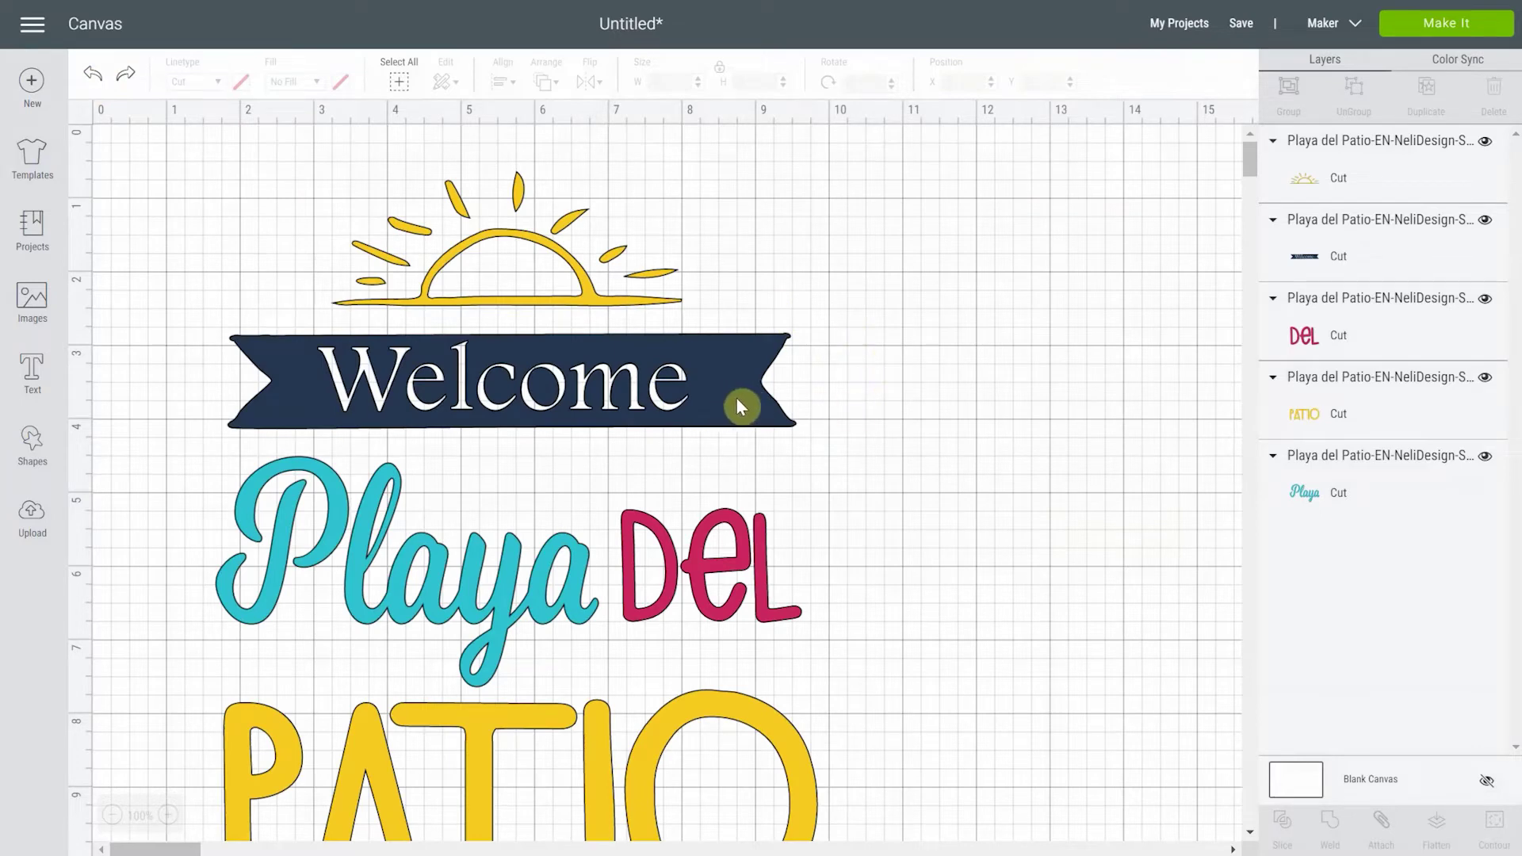
- Select all five layers of the design and move them together to X 0, Y 0.54 on the canvas
left_click_drag(737, 399, 733, 396)
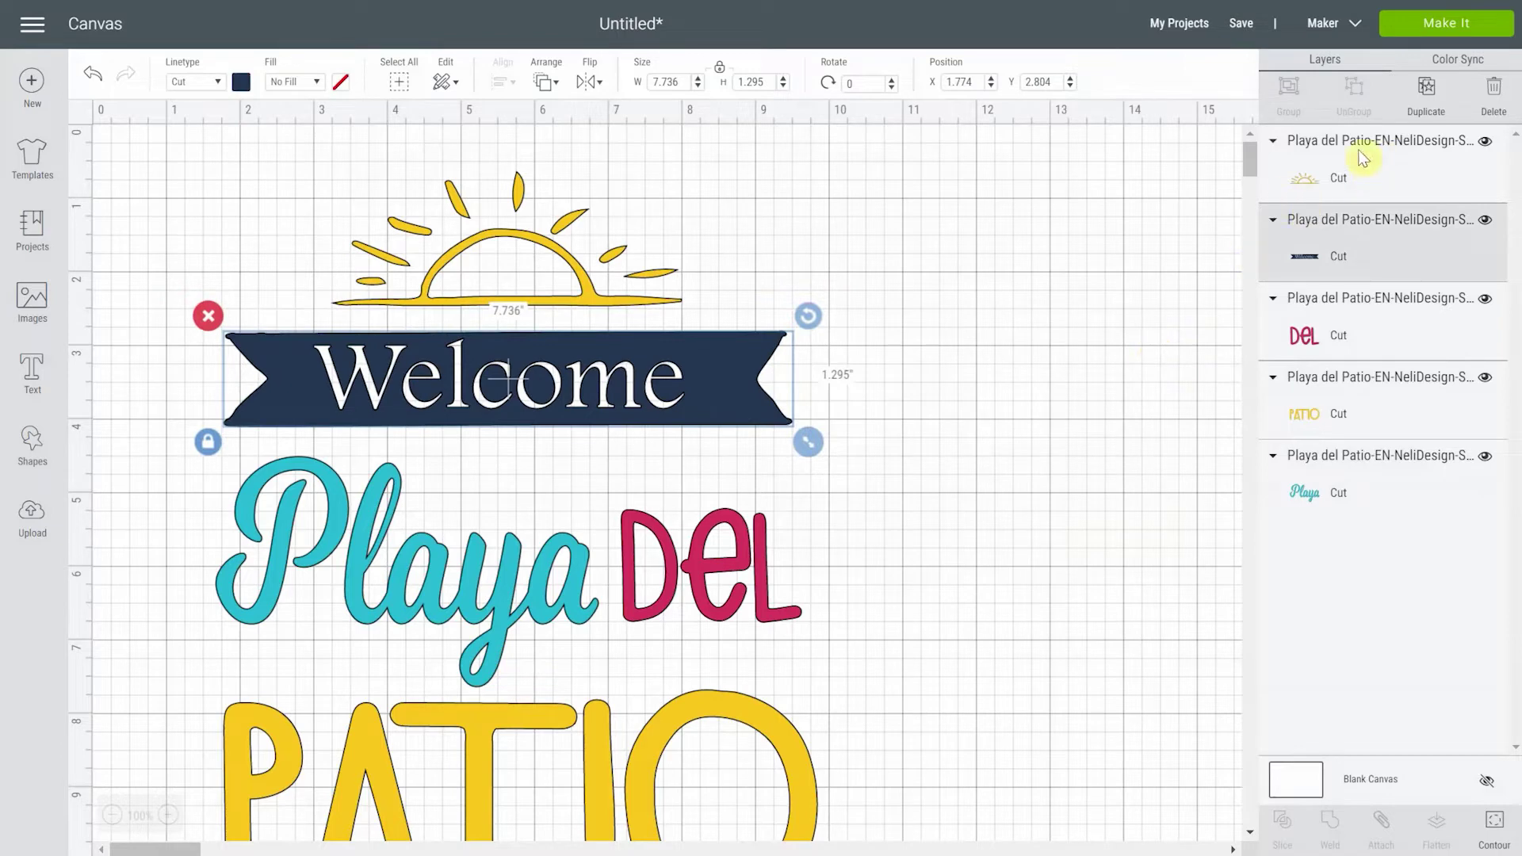
left_click(1347, 173)
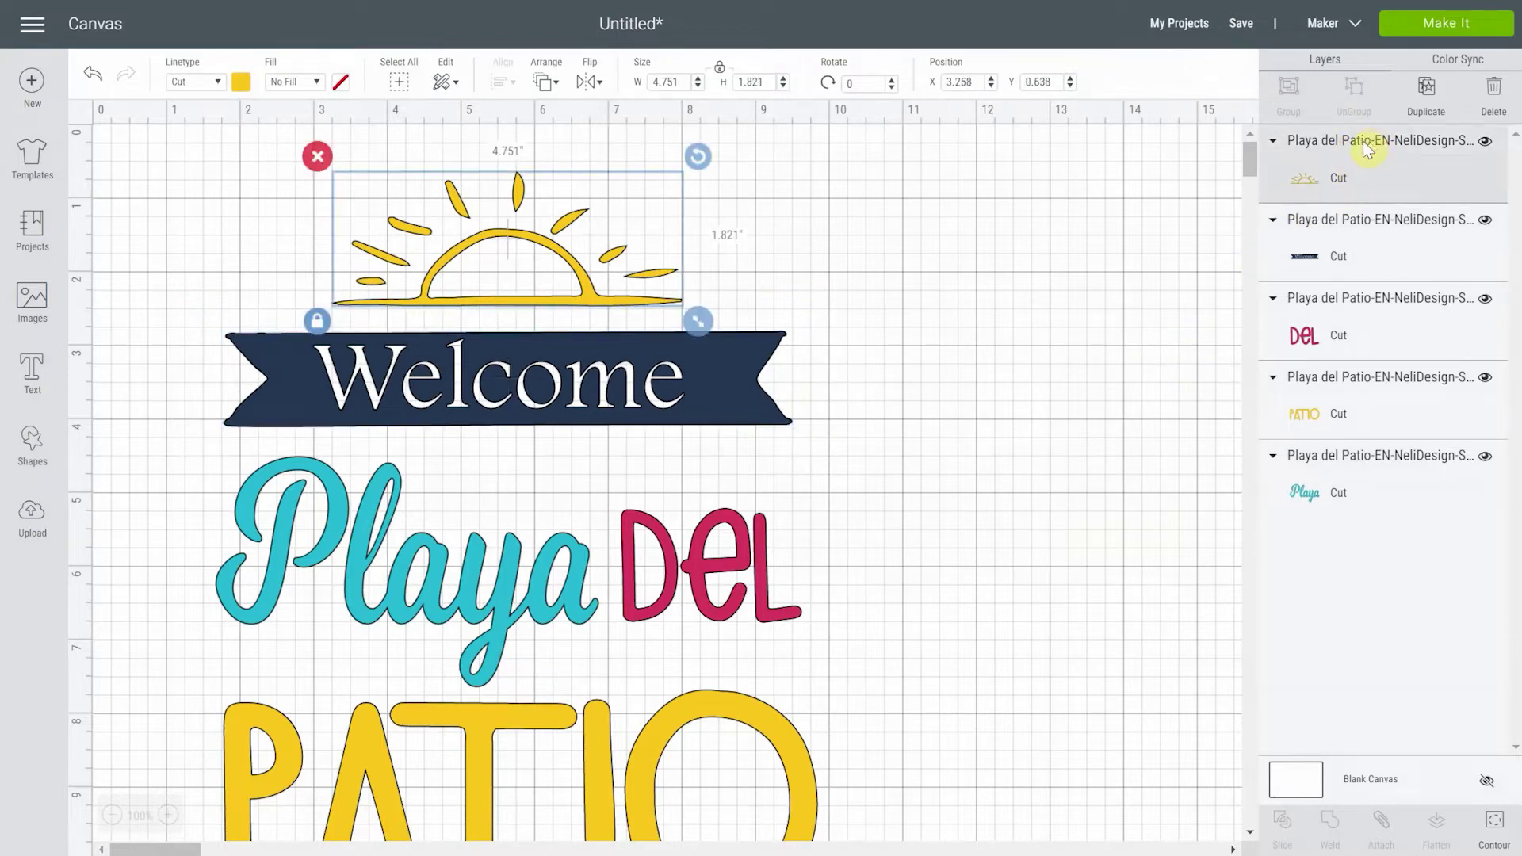
left_click(1371, 265, "shift")
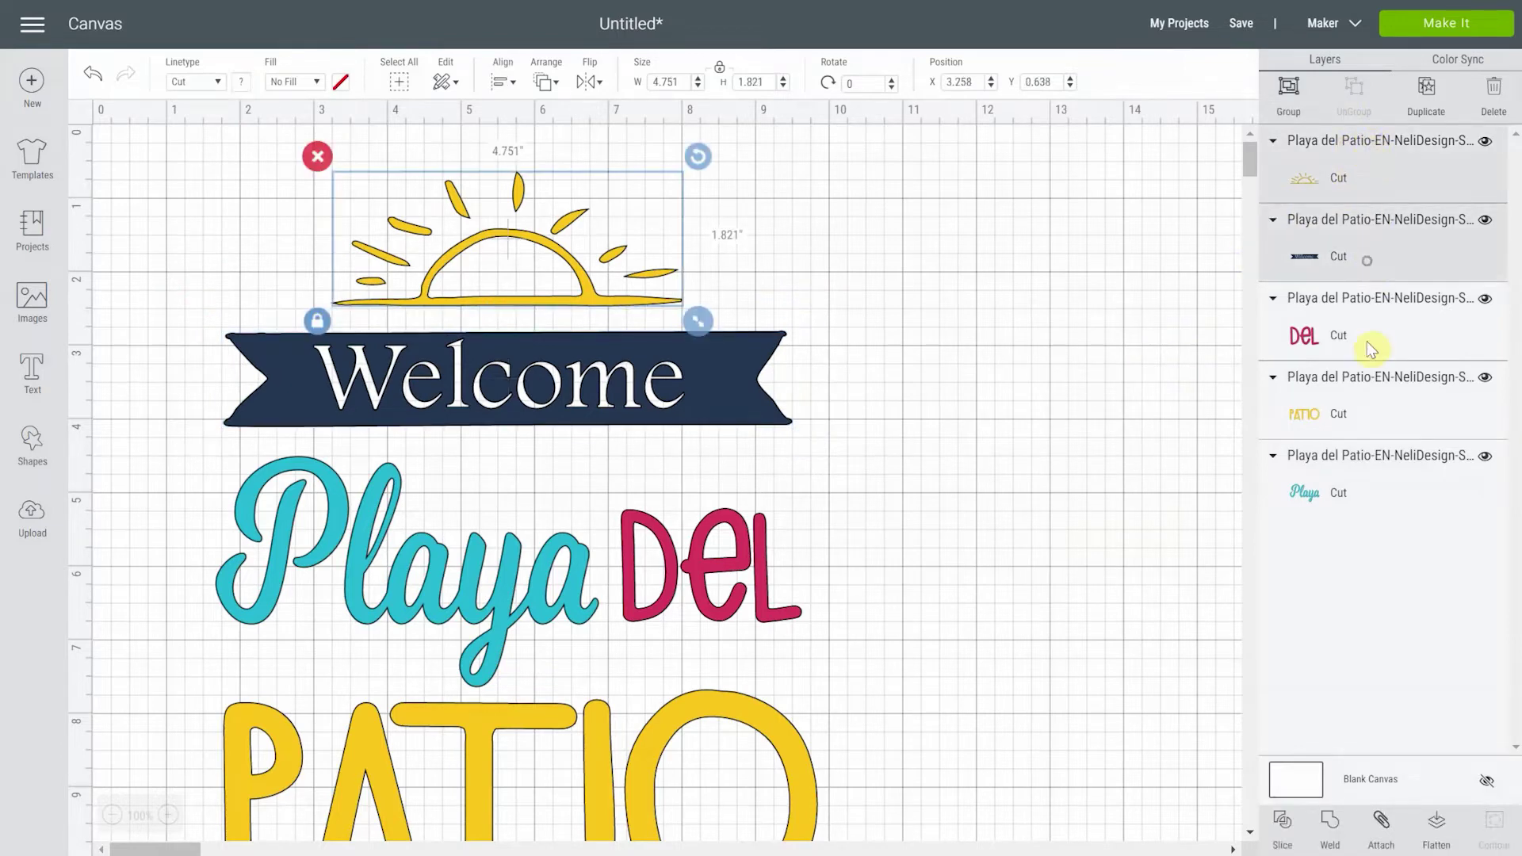
left_click(1368, 339, "shift")
left_click(1365, 412, "shift")
left_click(1358, 489, "shift")
left_click_drag(710, 384, 550, 372)
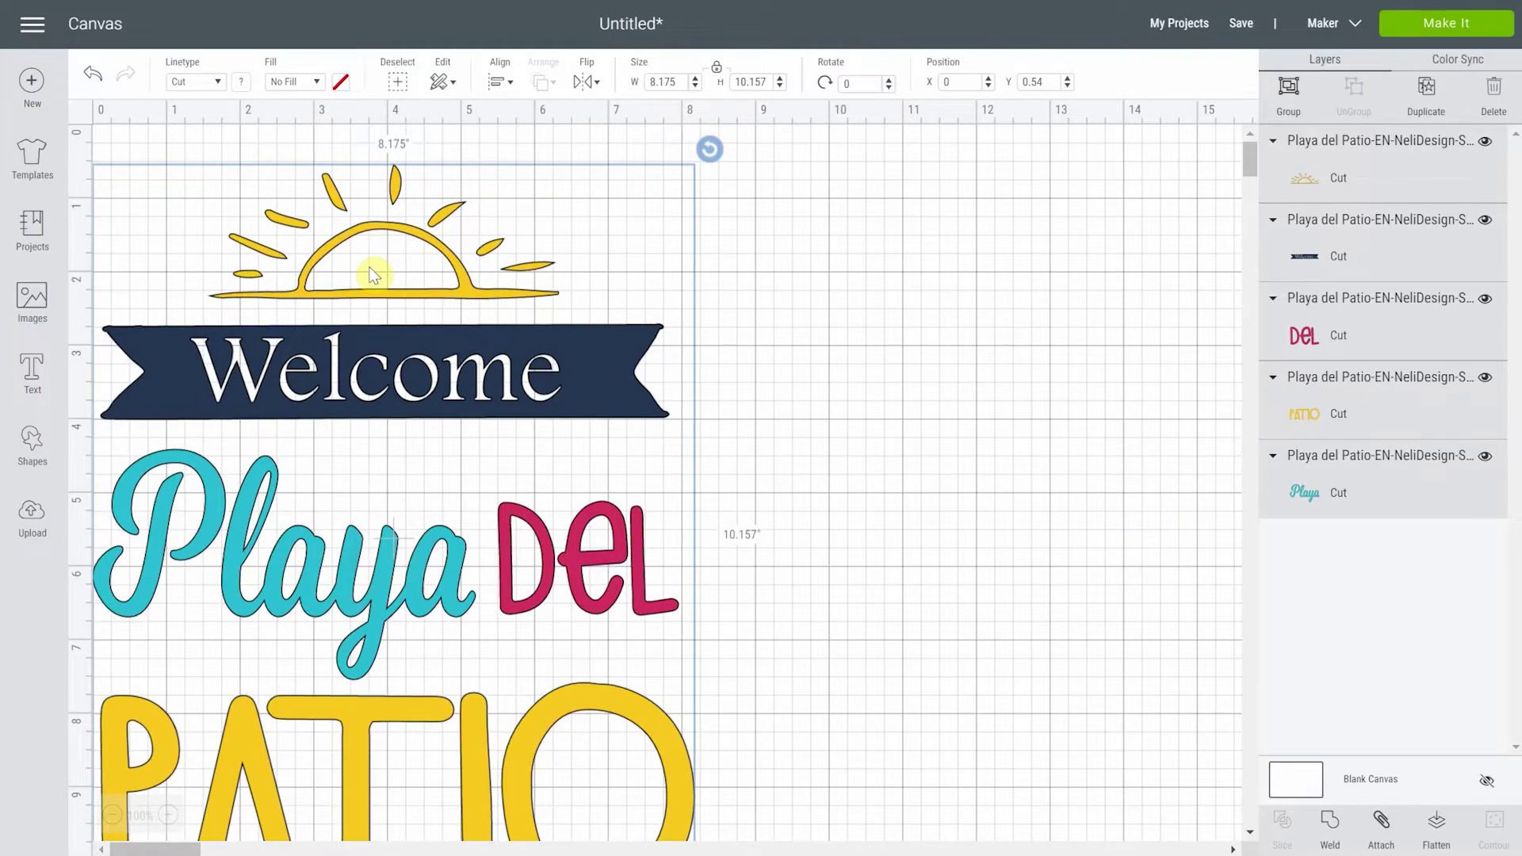
left_click_drag(179, 850, 190, 851)
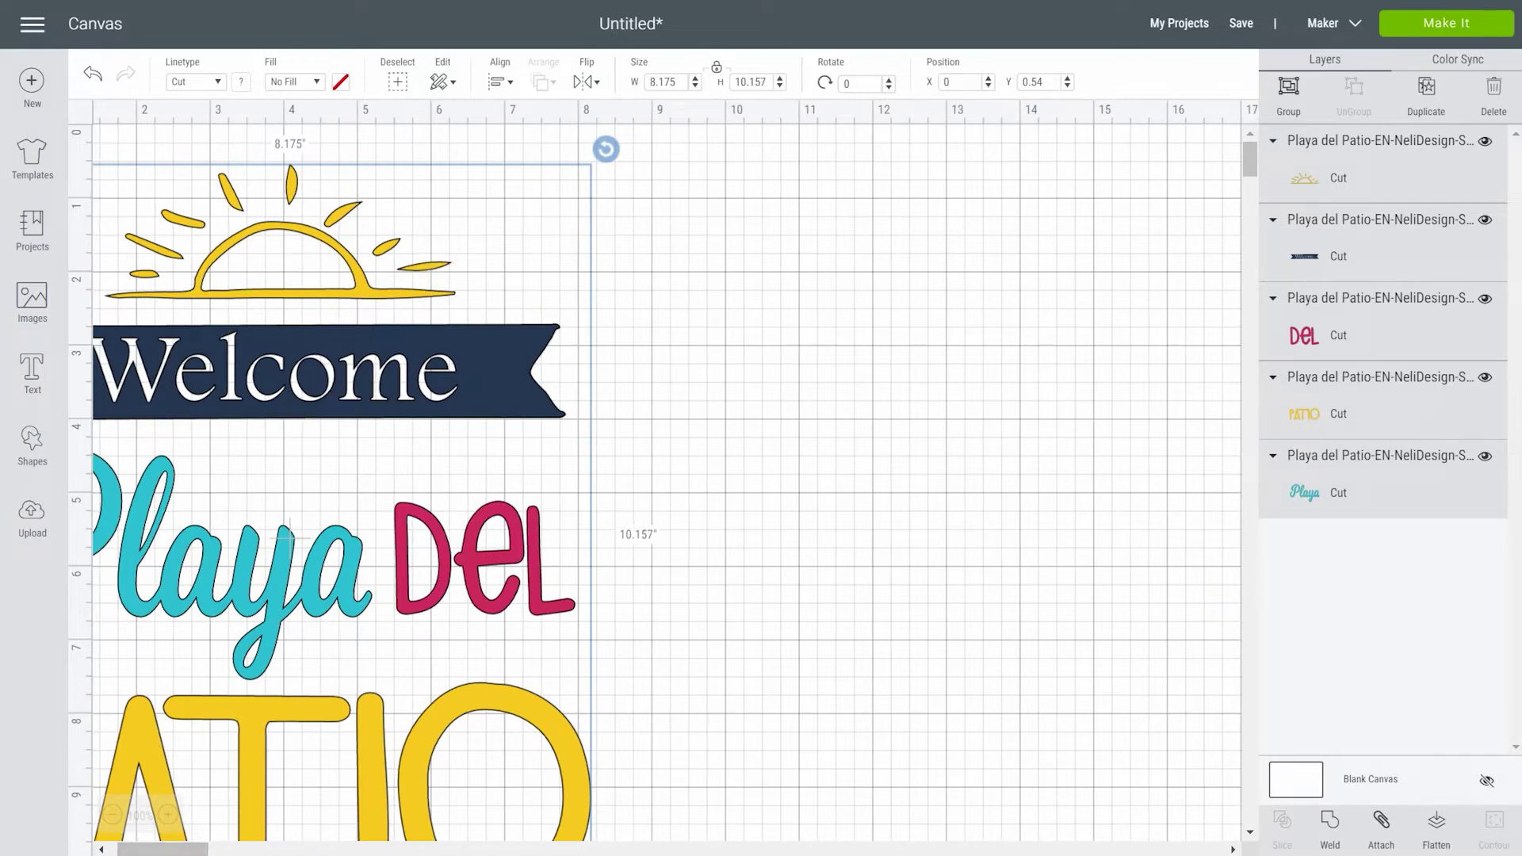
left_click(1322, 259)
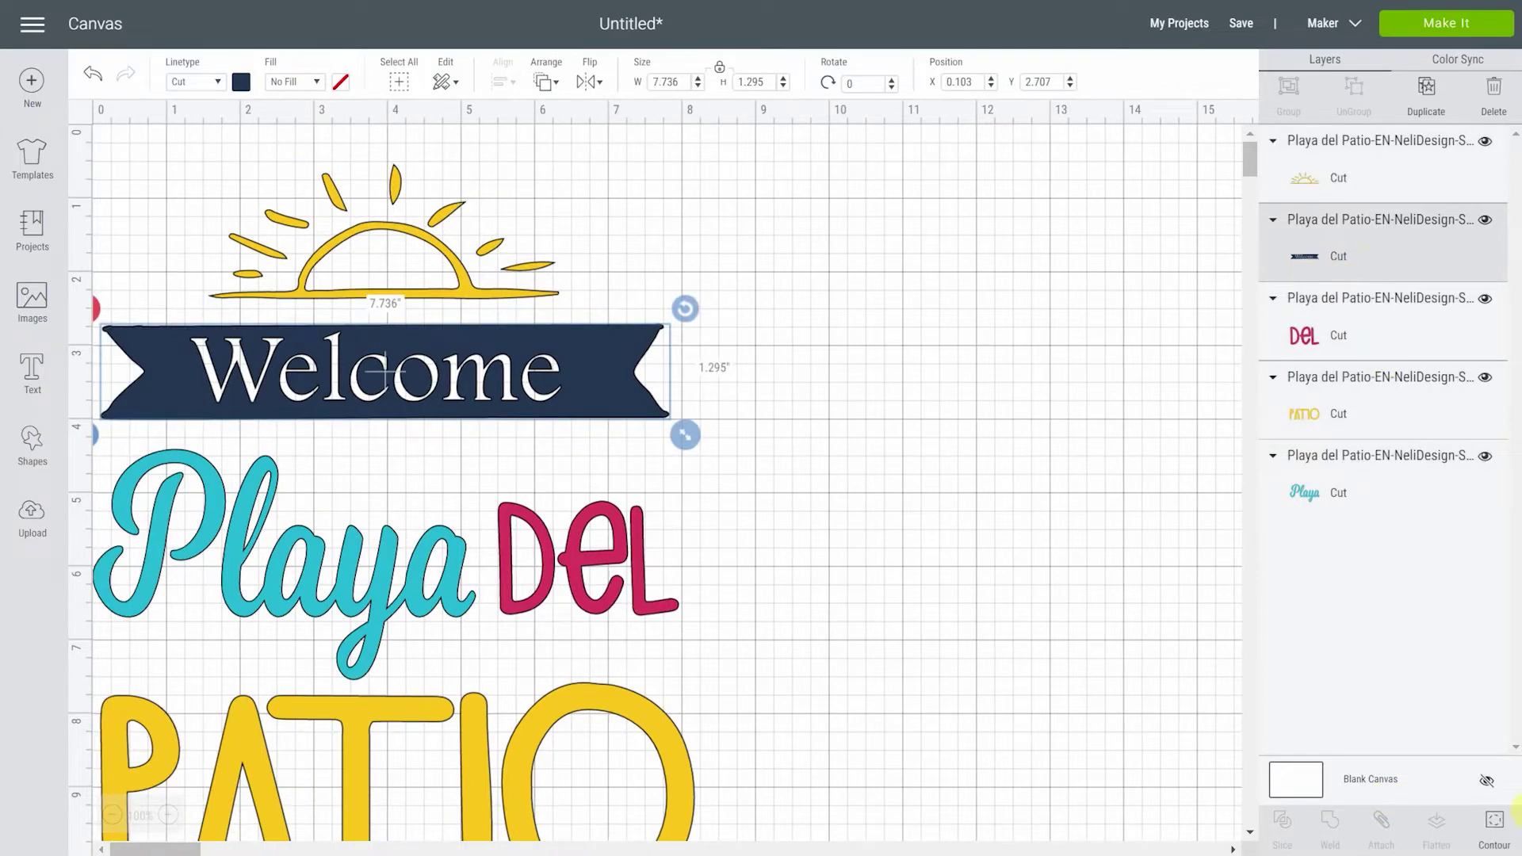
left_click(1494, 838)
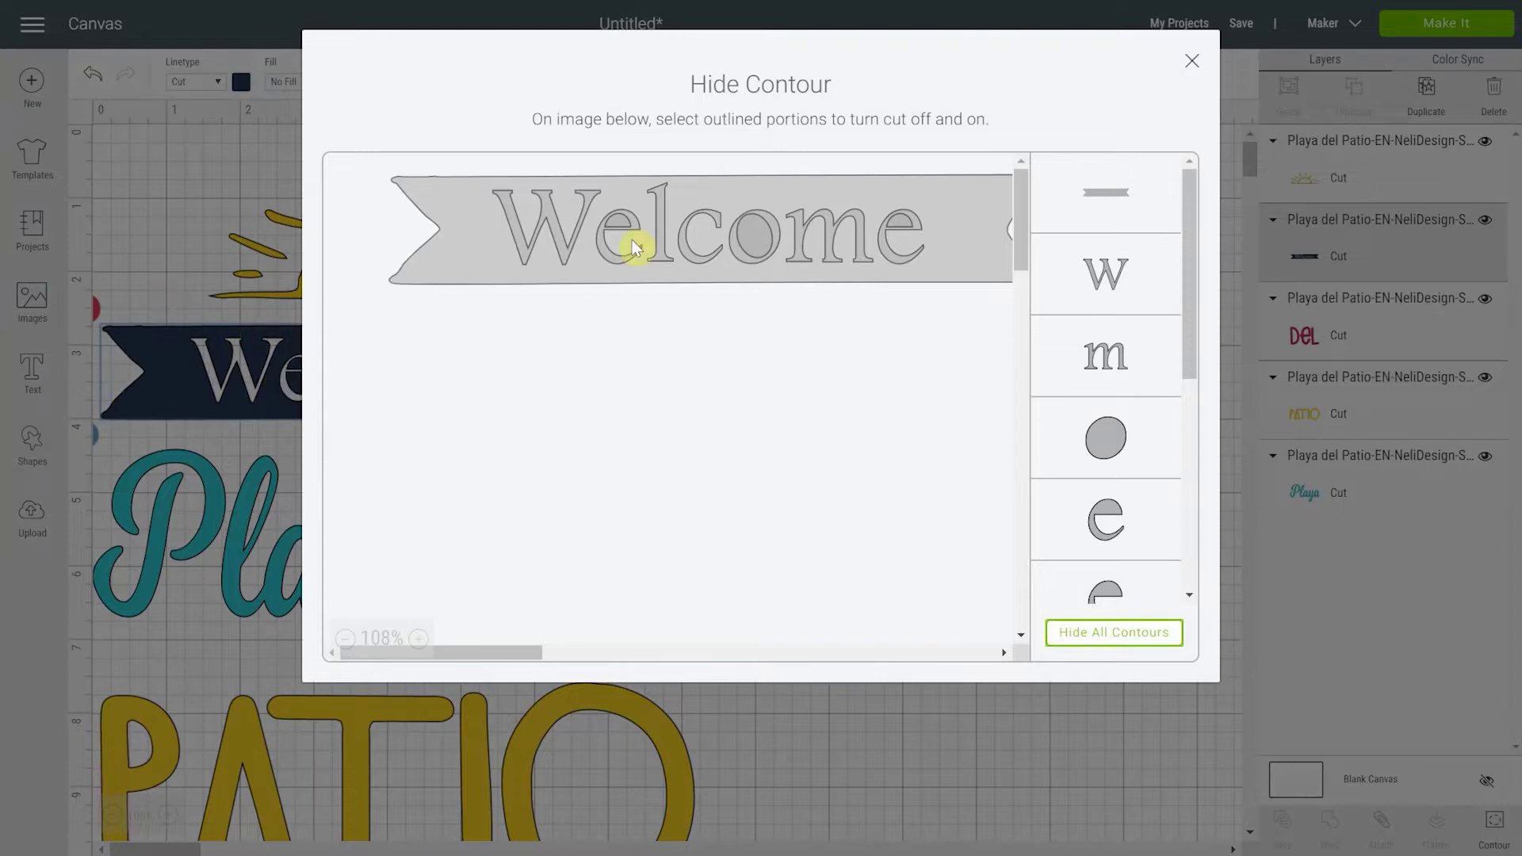
left_click(1199, 62)
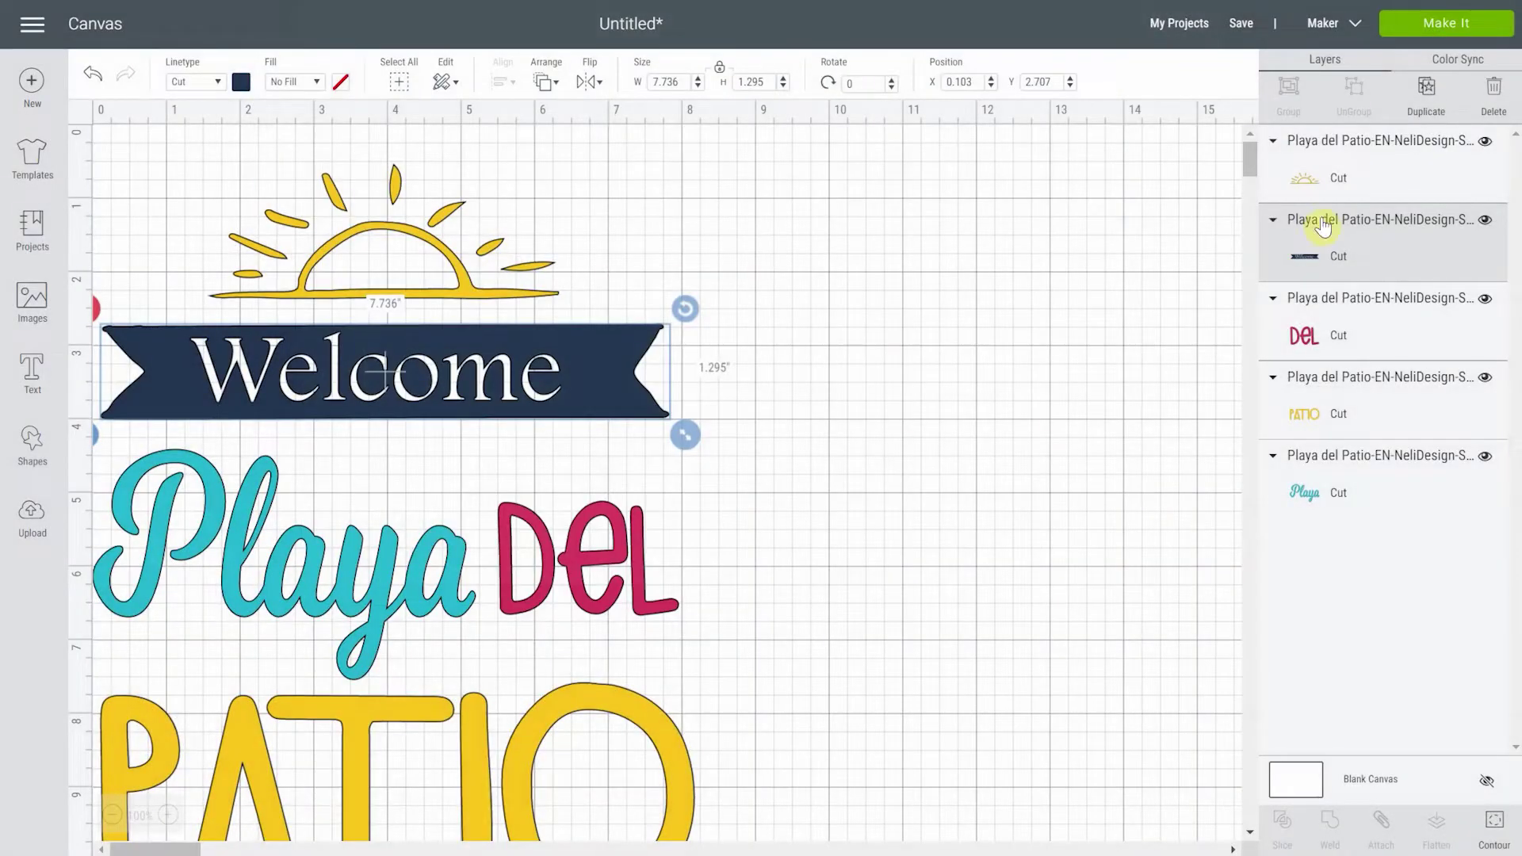
- Select all five layers and scale the design down proportionally to about 4.07 by 5.06 inches
left_click(1364, 174)
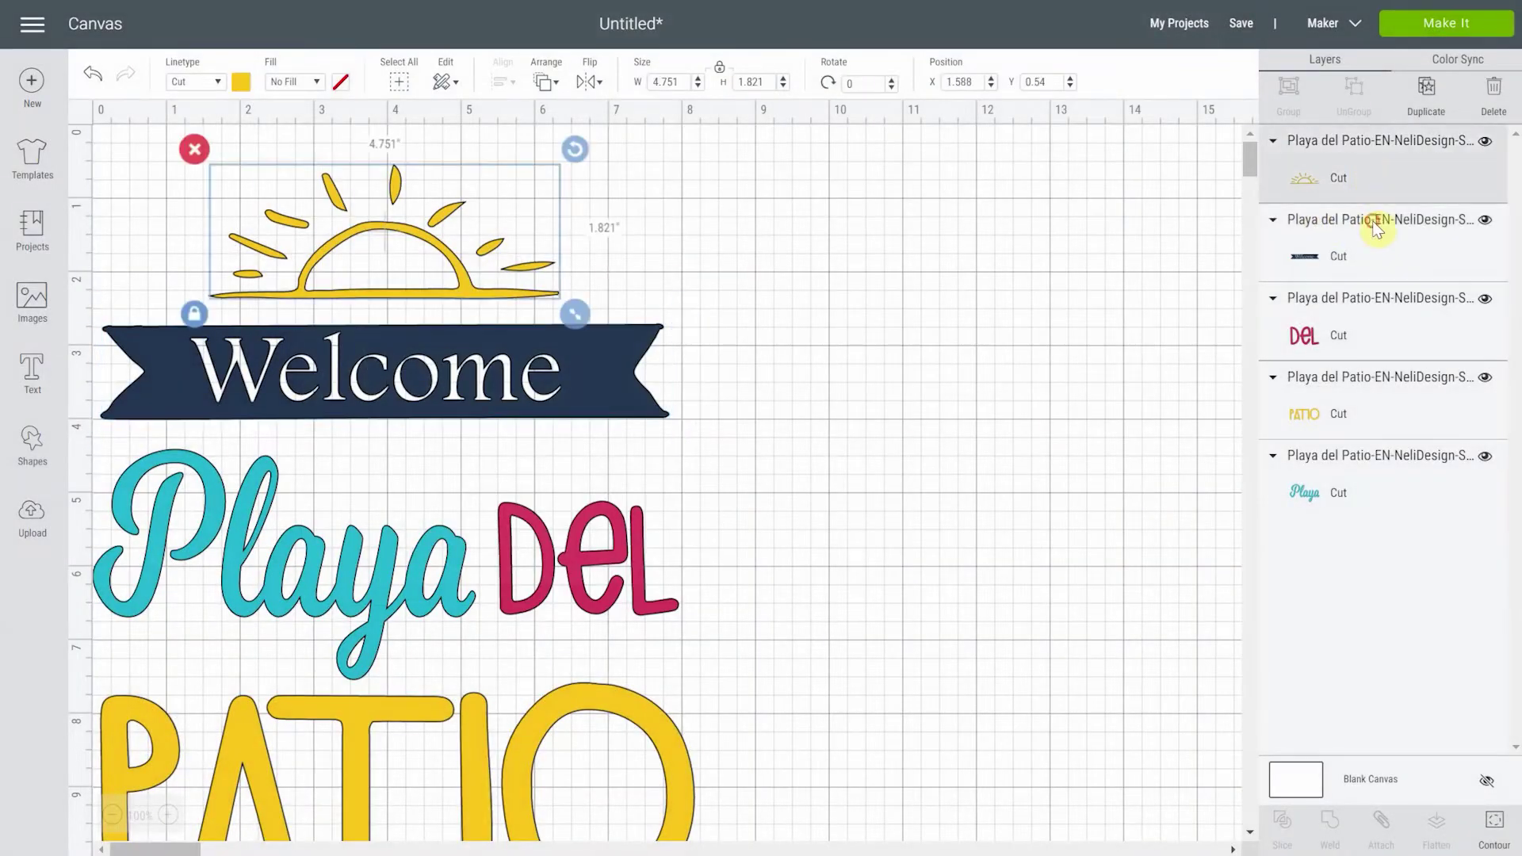
left_click(1372, 220, "shift")
left_click(1374, 329, "shift")
left_click(1375, 412, "shift")
left_click(1320, 499, "shift")
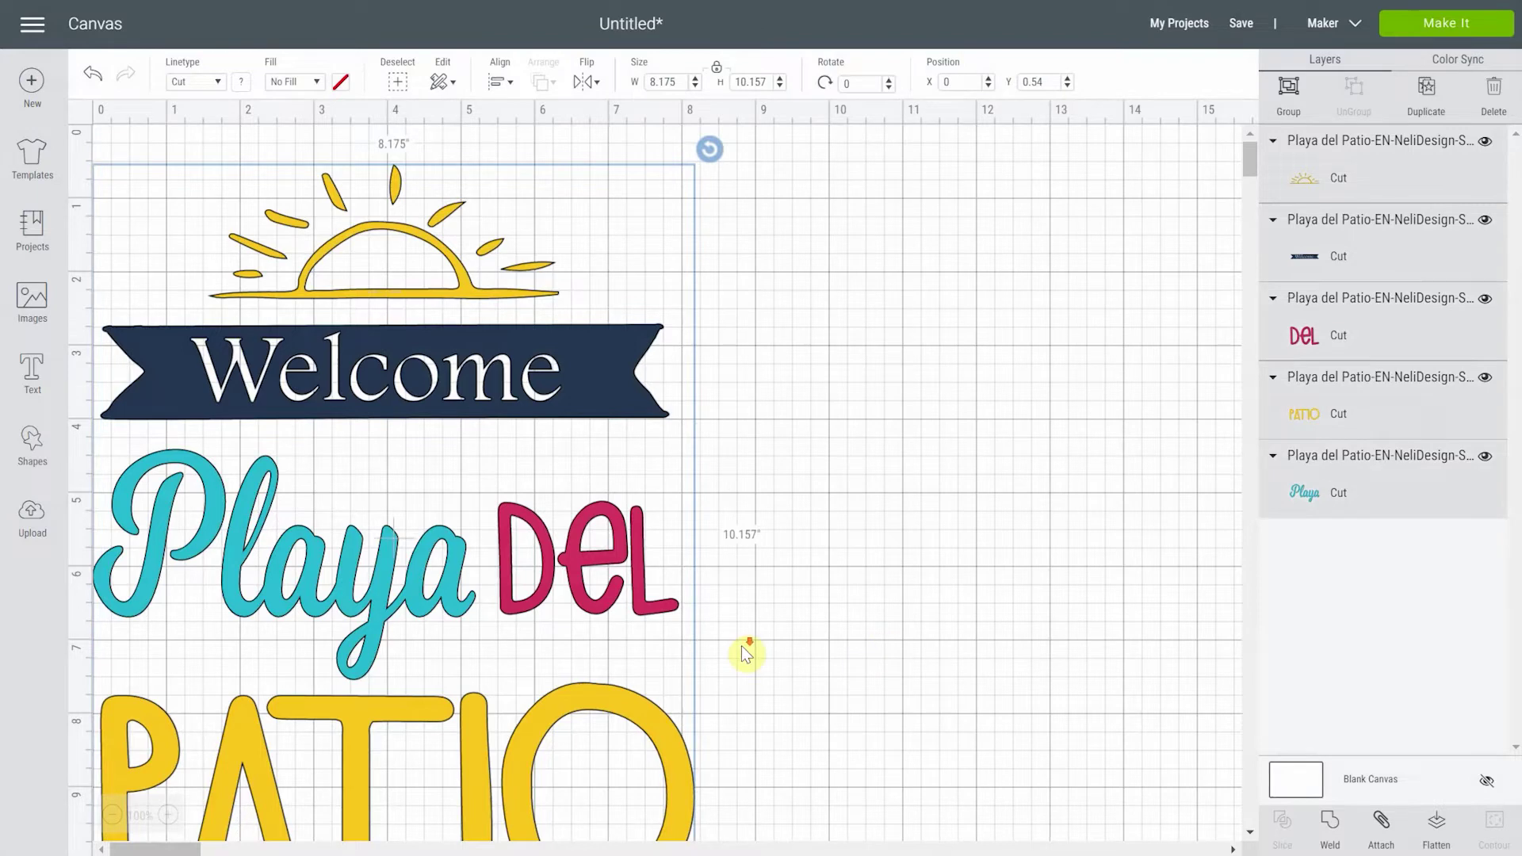
scroll(739, 649, "down", 3)
scroll(737, 647, "down", 2)
left_click_drag(697, 595, 463, 247)
scroll(408, 270, "up", 5)
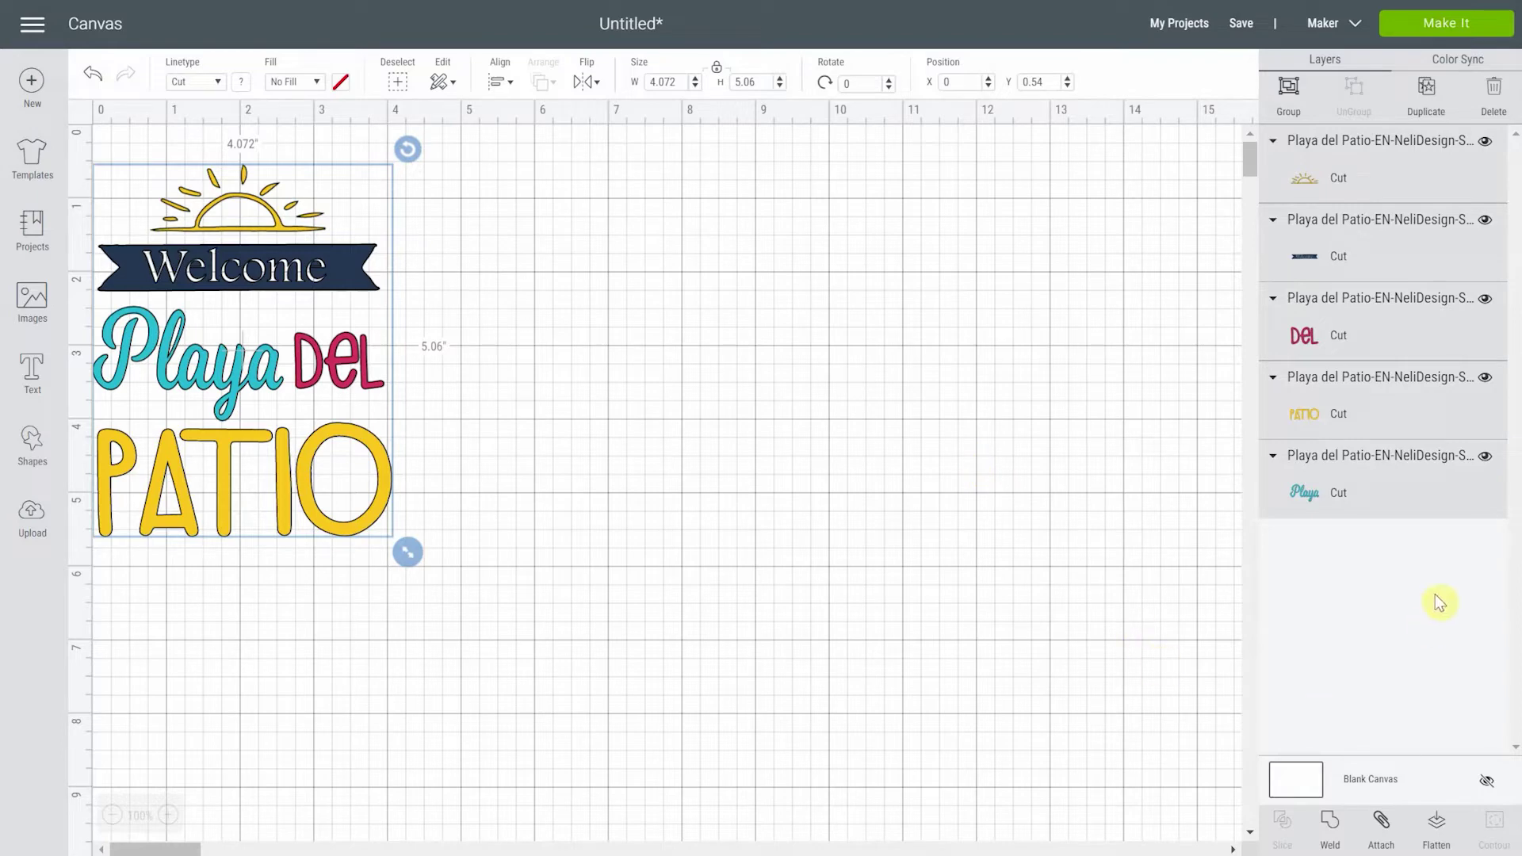
- Open the Contour options for the navy Welcome banner and hide the W and the first e
left_click(1388, 258)
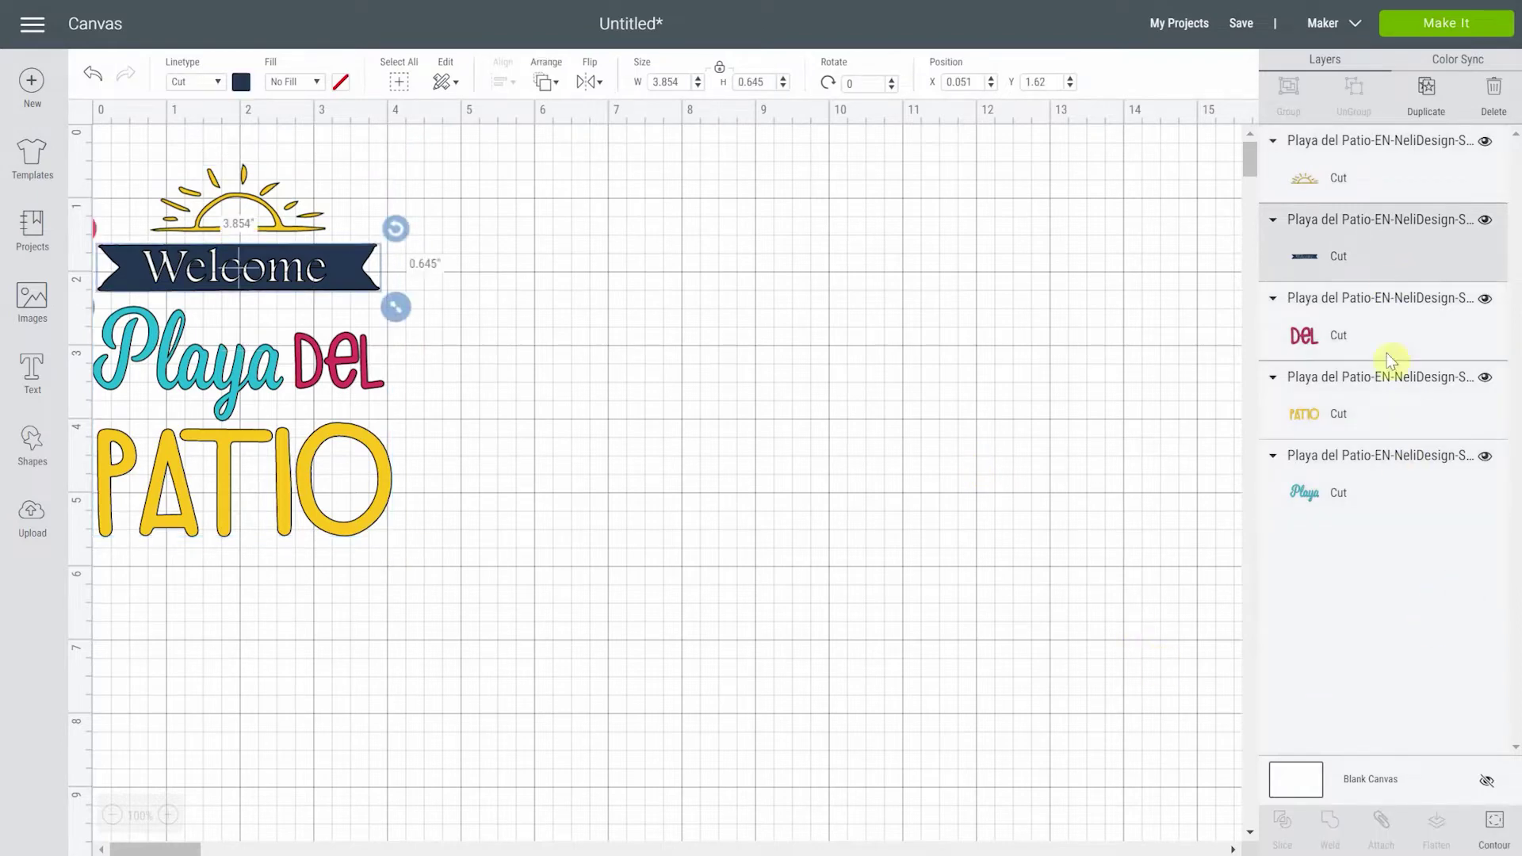
left_click(1494, 825)
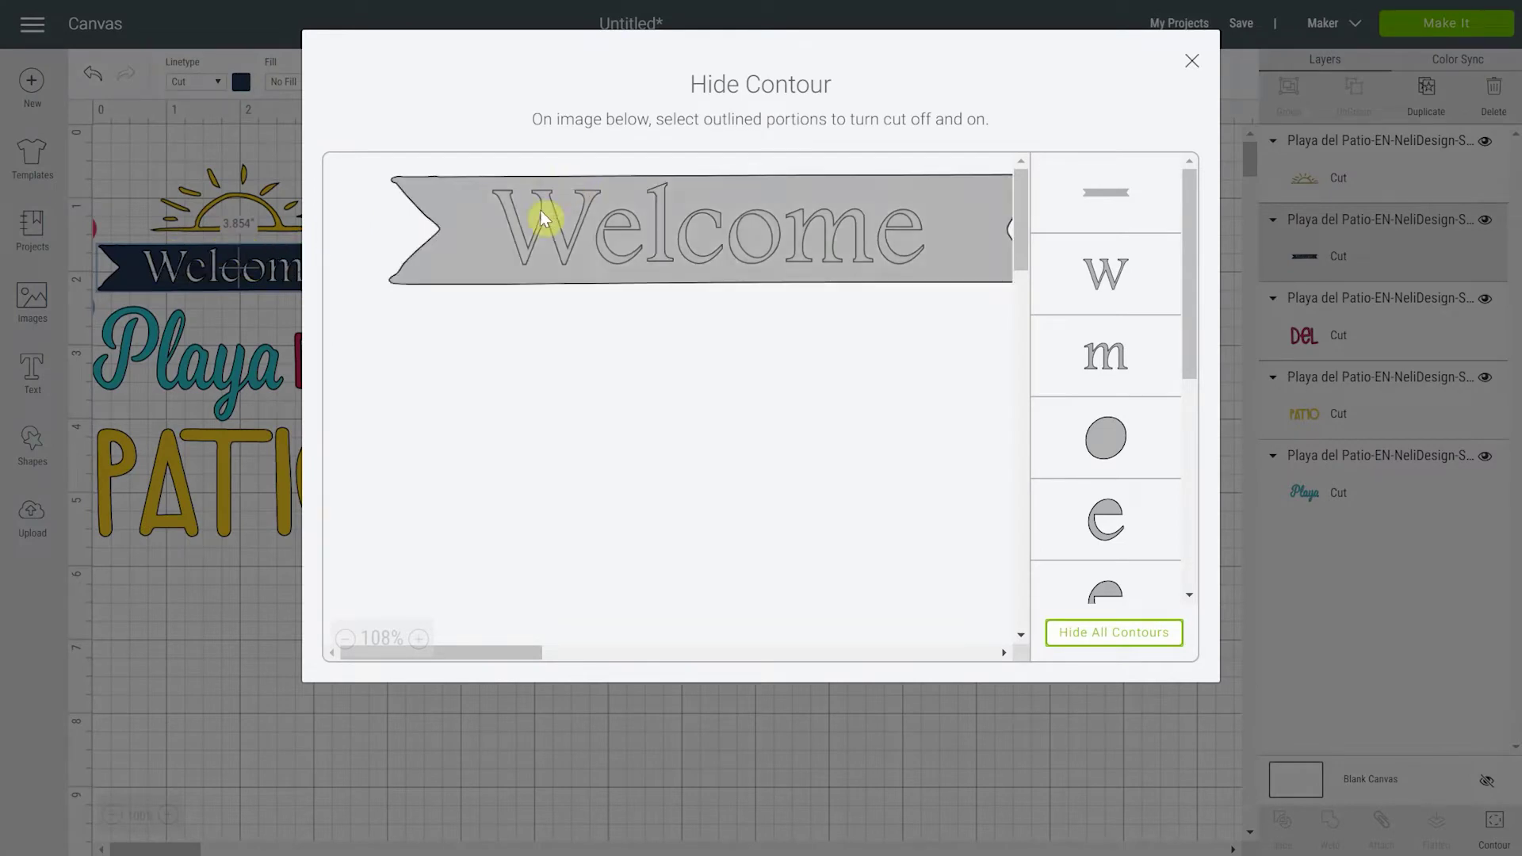
left_click(520, 236)
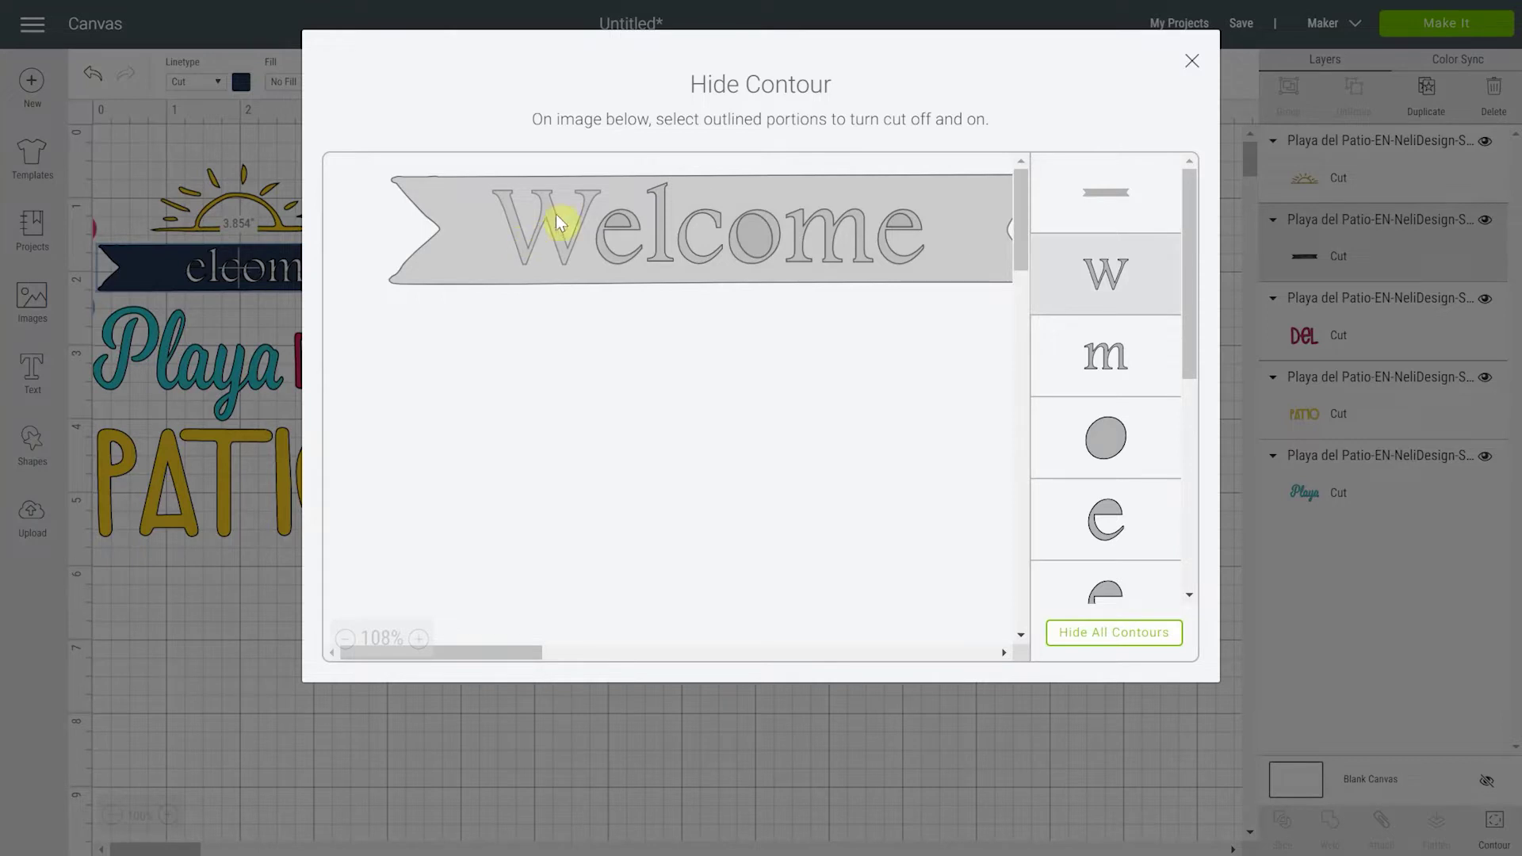
left_click(602, 244)
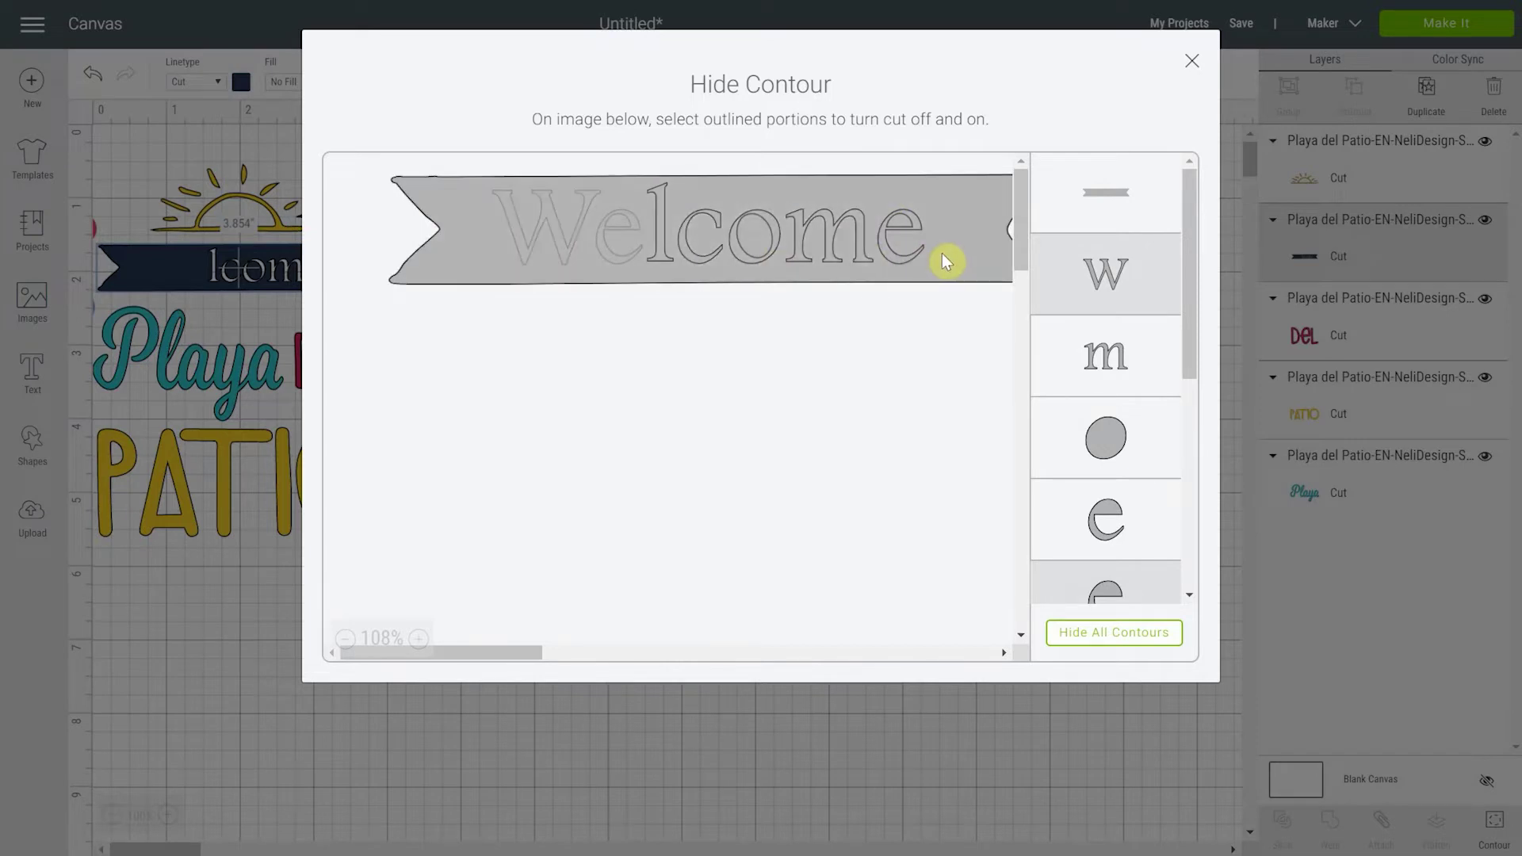
left_click(753, 232)
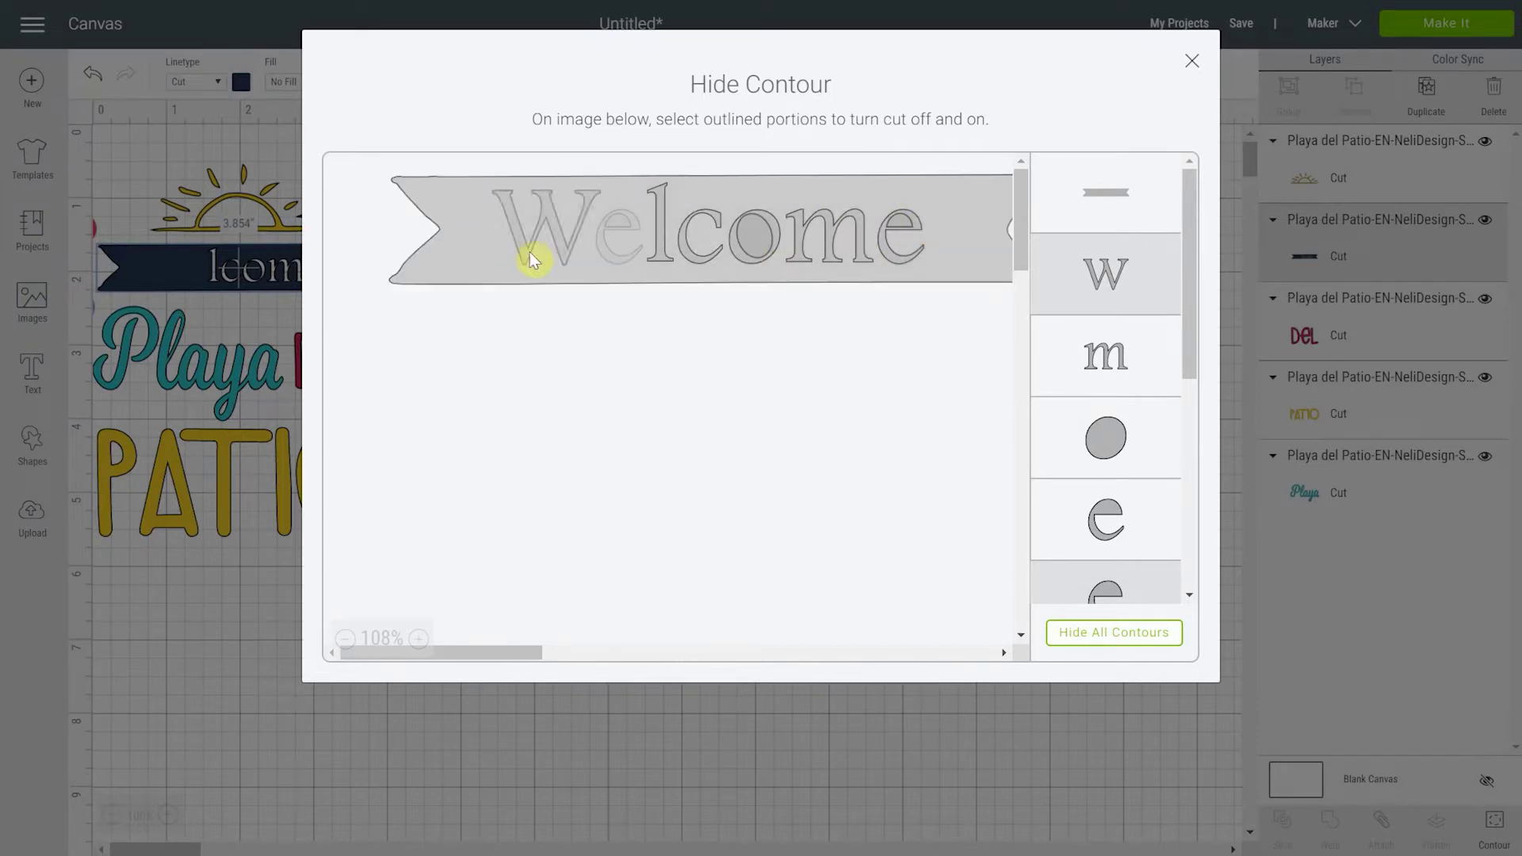
- Hide all contours of the Welcome banner to leave a solid ribbon shape, and deselect it on the canvas
left_click(1118, 634)
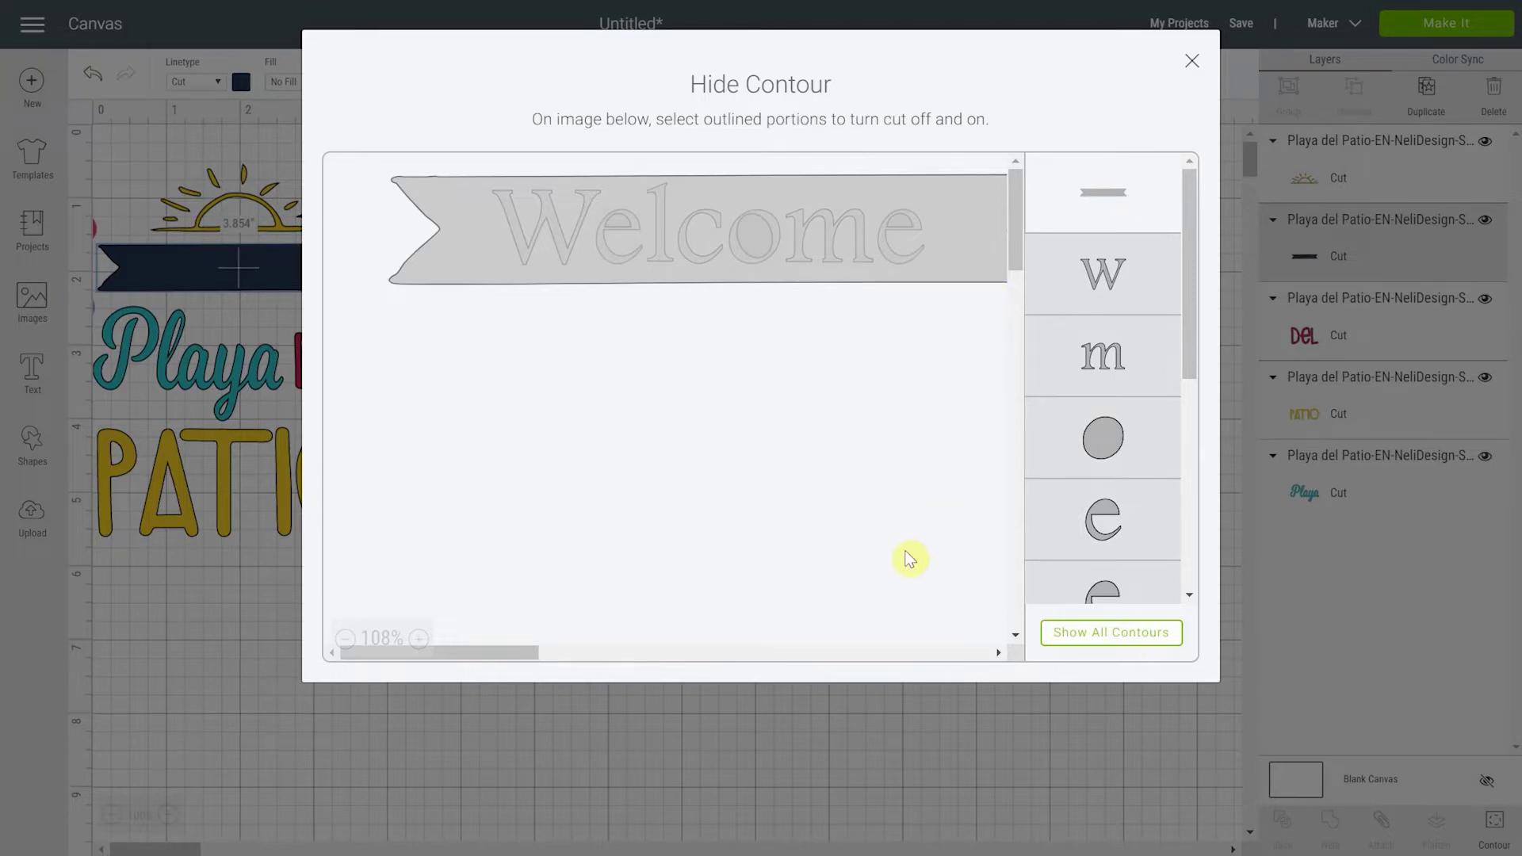
left_click(1147, 634)
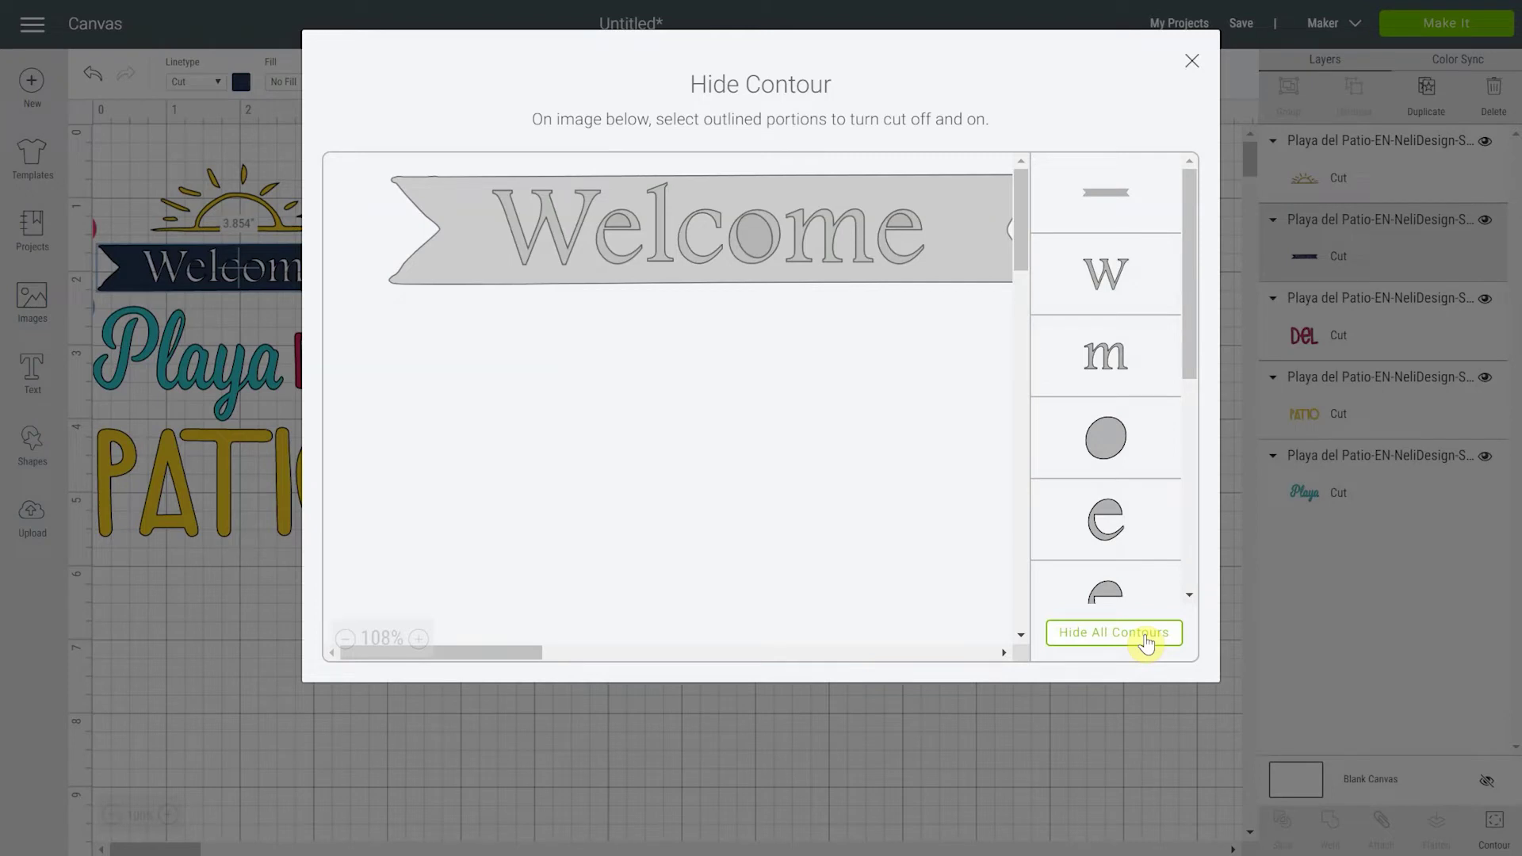
left_click(1147, 634)
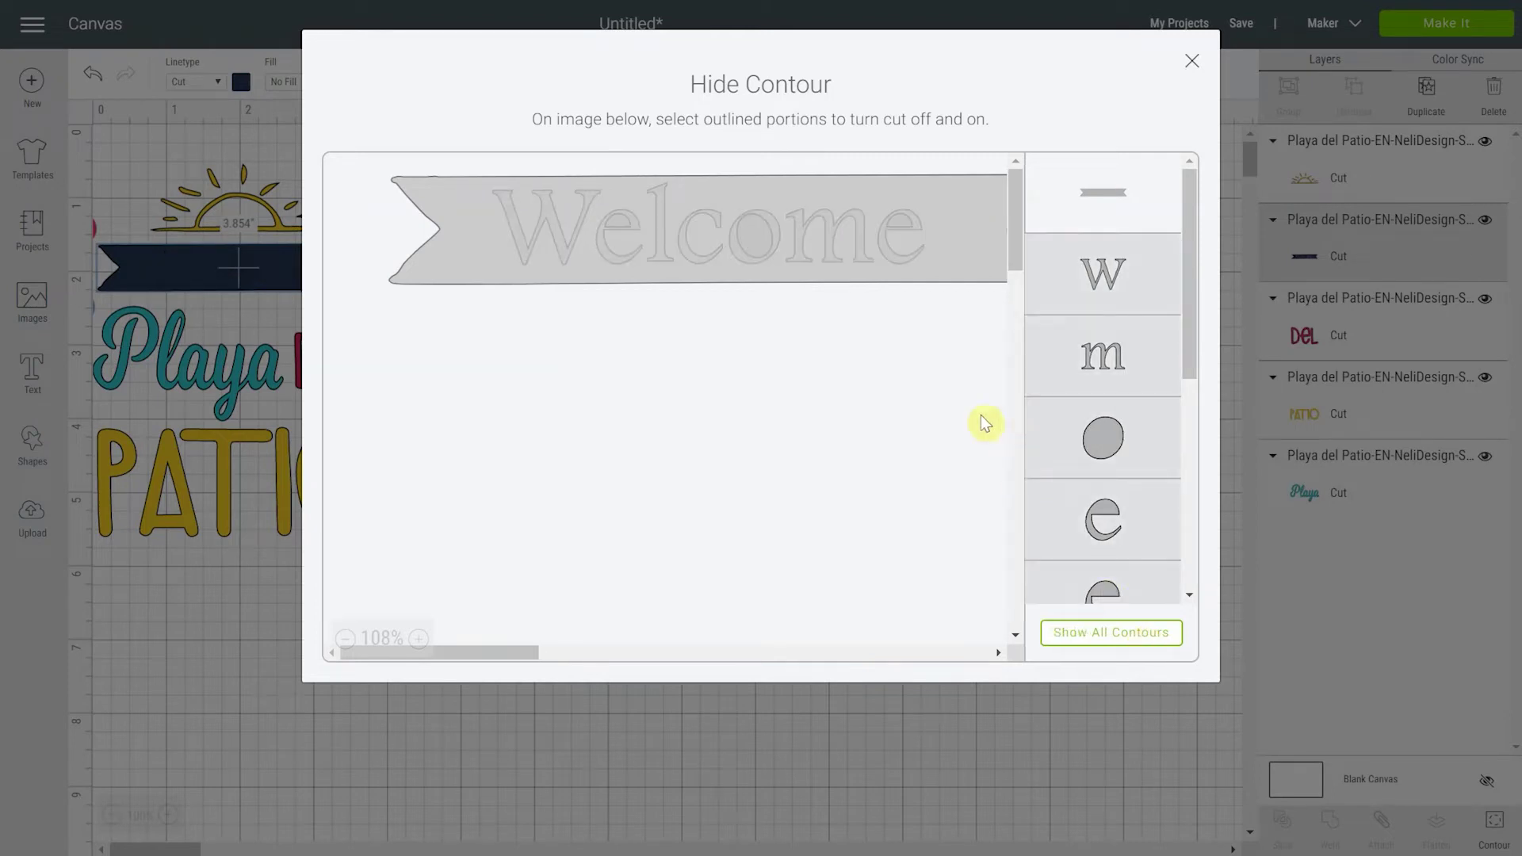
left_click(1192, 62)
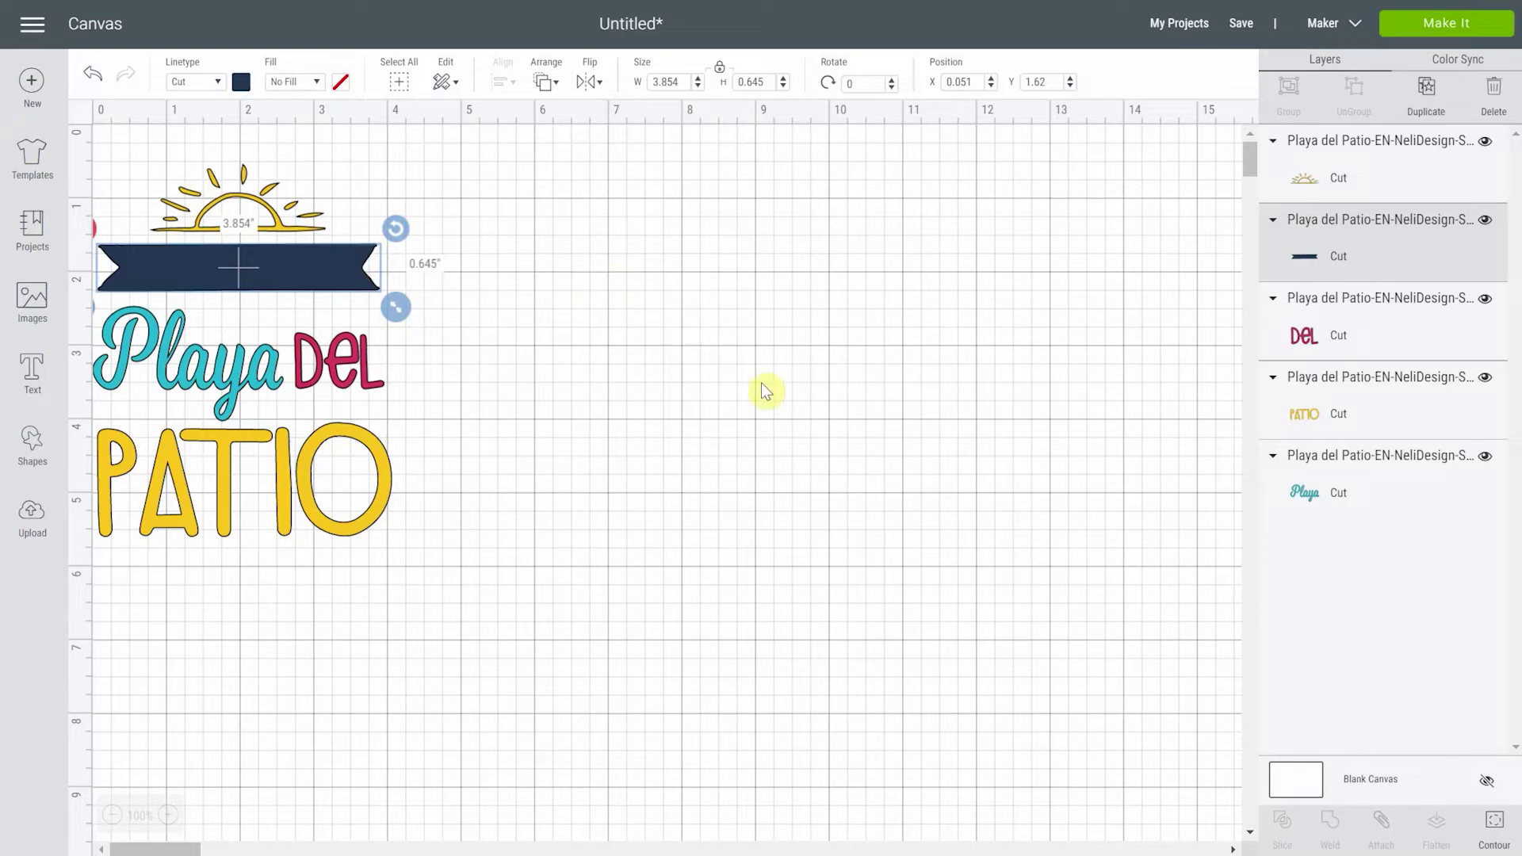
left_click(816, 510)
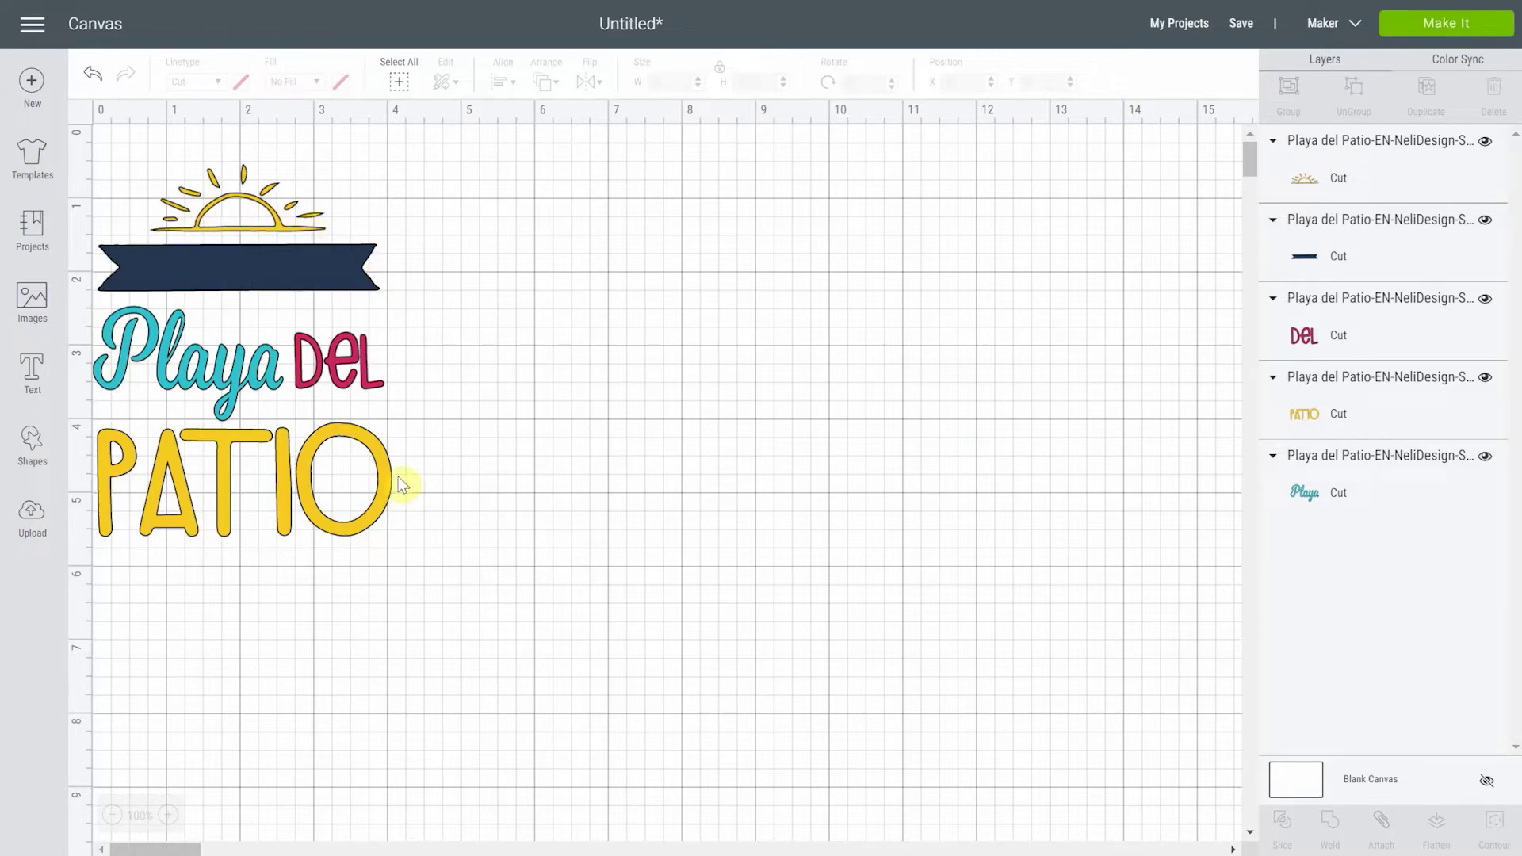
left_click(1404, 246)
left_click(1383, 326)
left_click(1369, 404)
left_click(1345, 487)
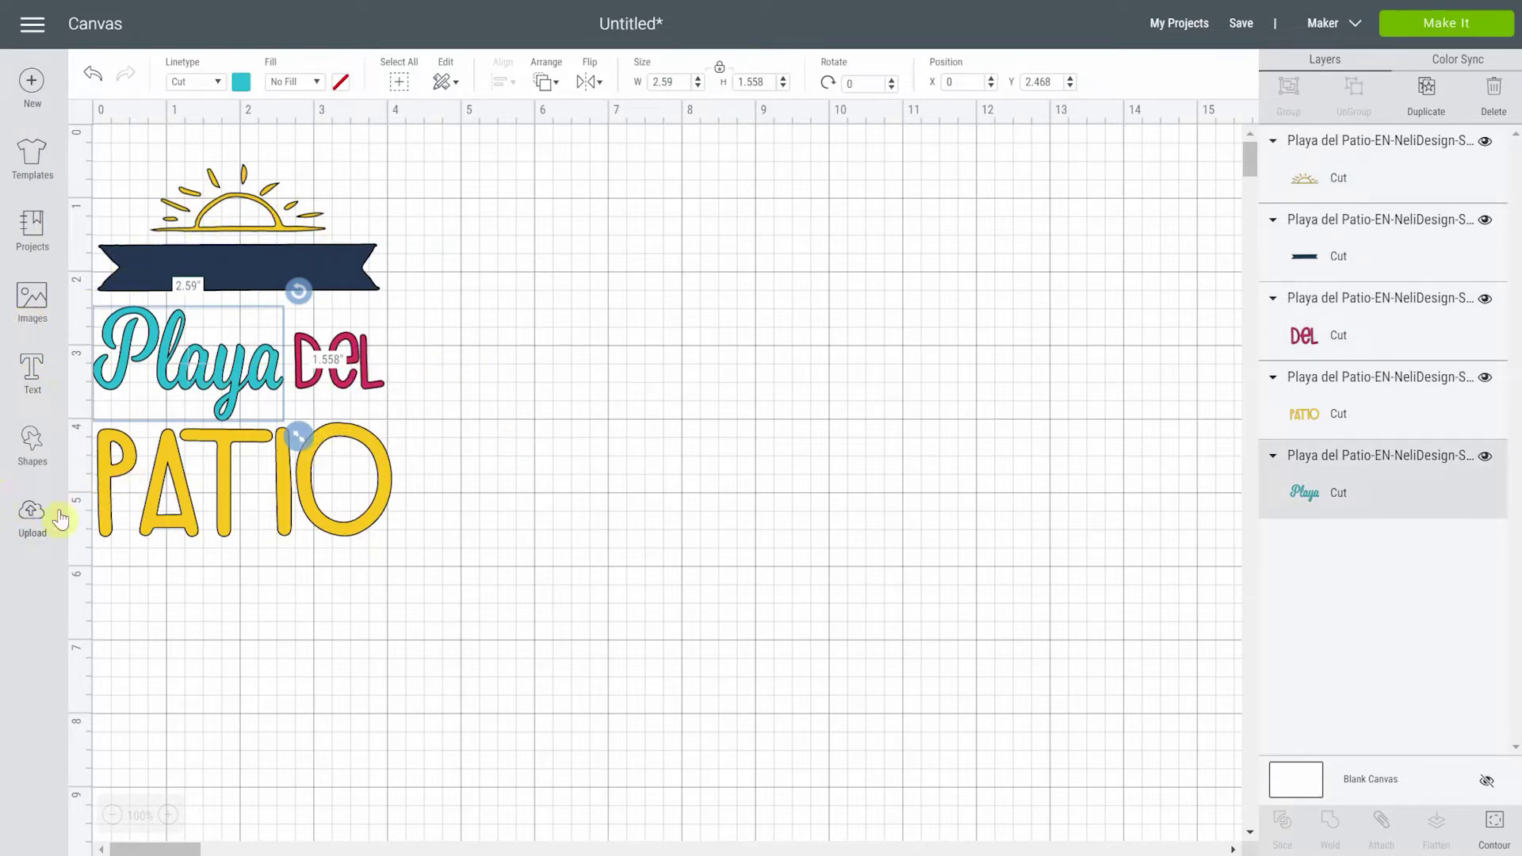
- Upload the image file Playa del Patio-EN-BLACK-SVG from the computer and save it to the image library under its own name
left_click(29, 516)
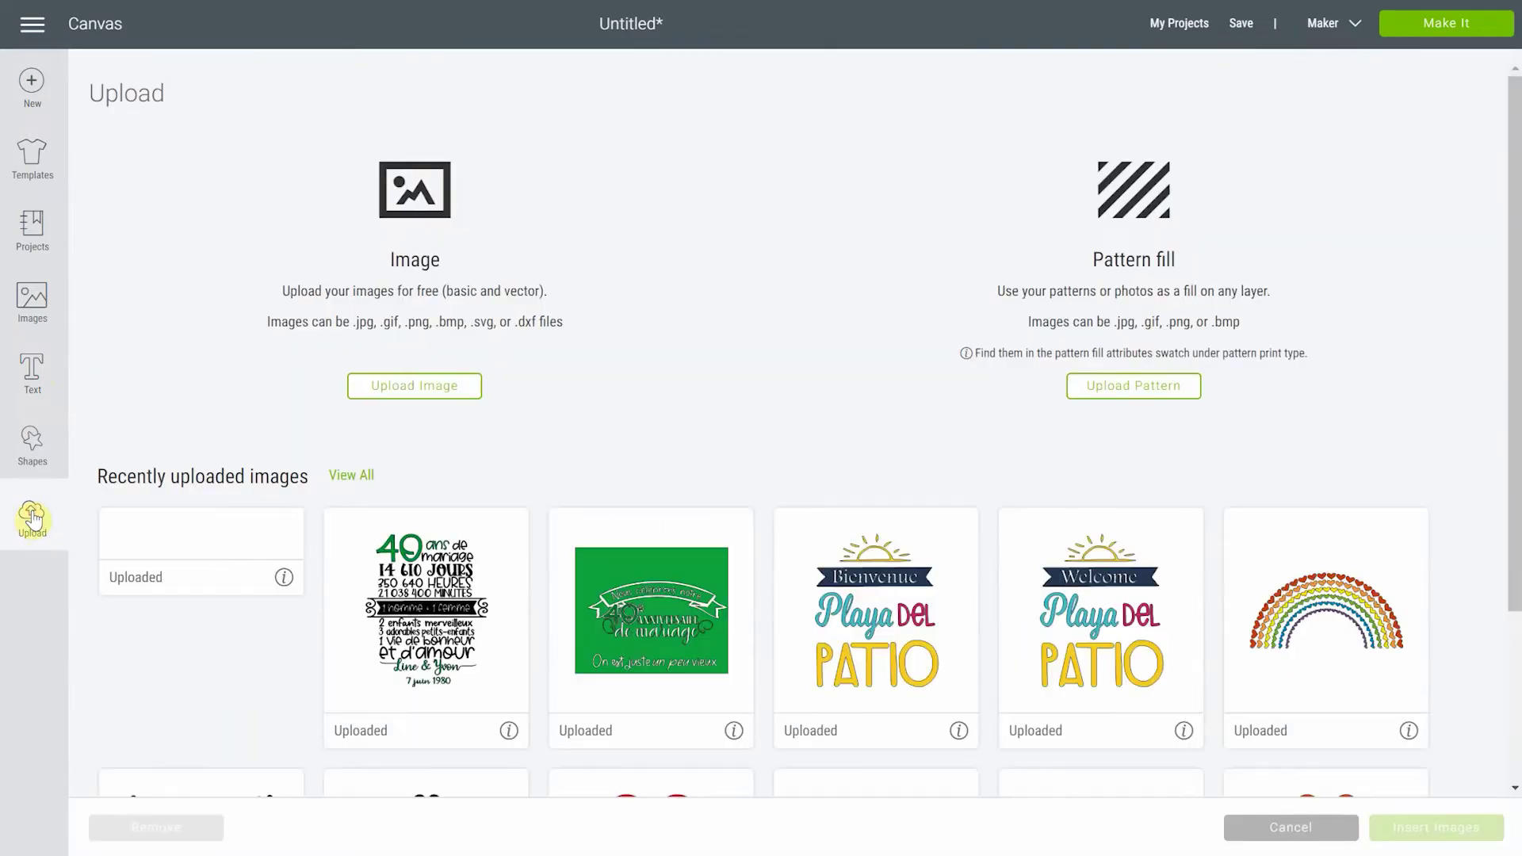
left_click(386, 396)
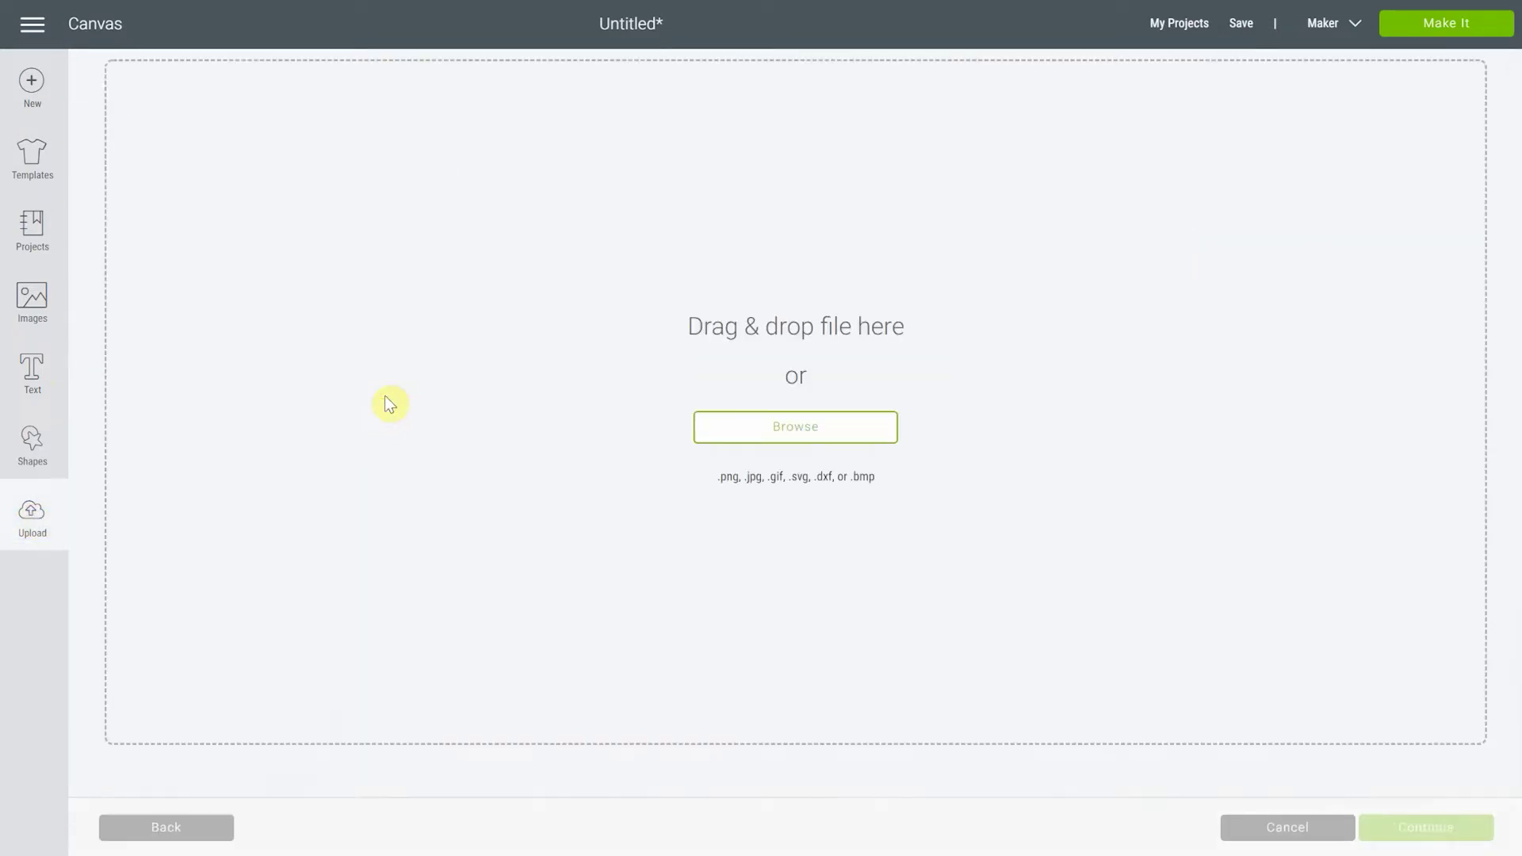
left_click(749, 428)
left_click(485, 138)
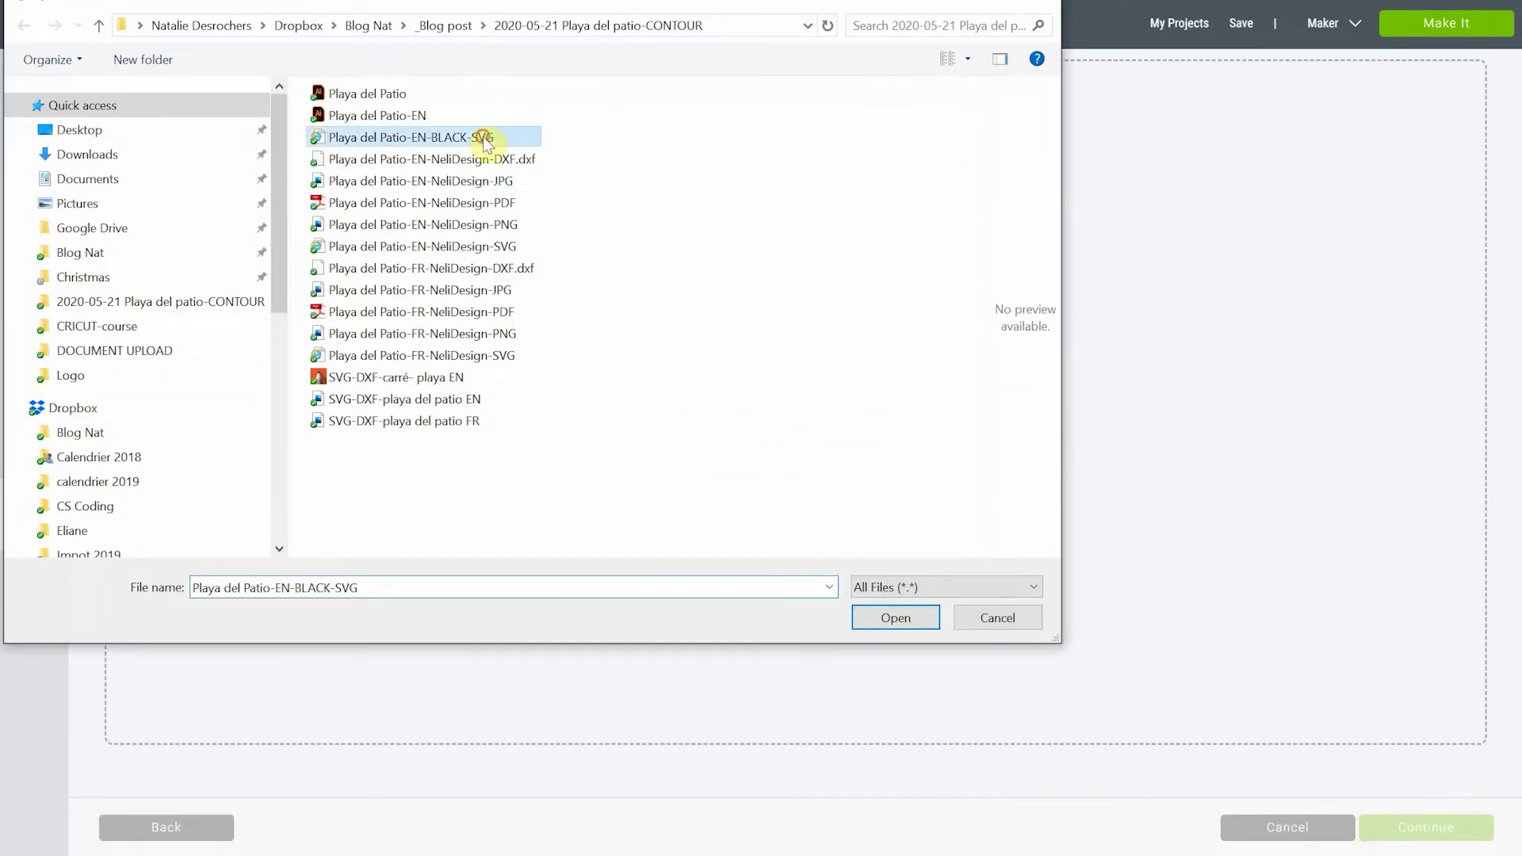
left_click(895, 621)
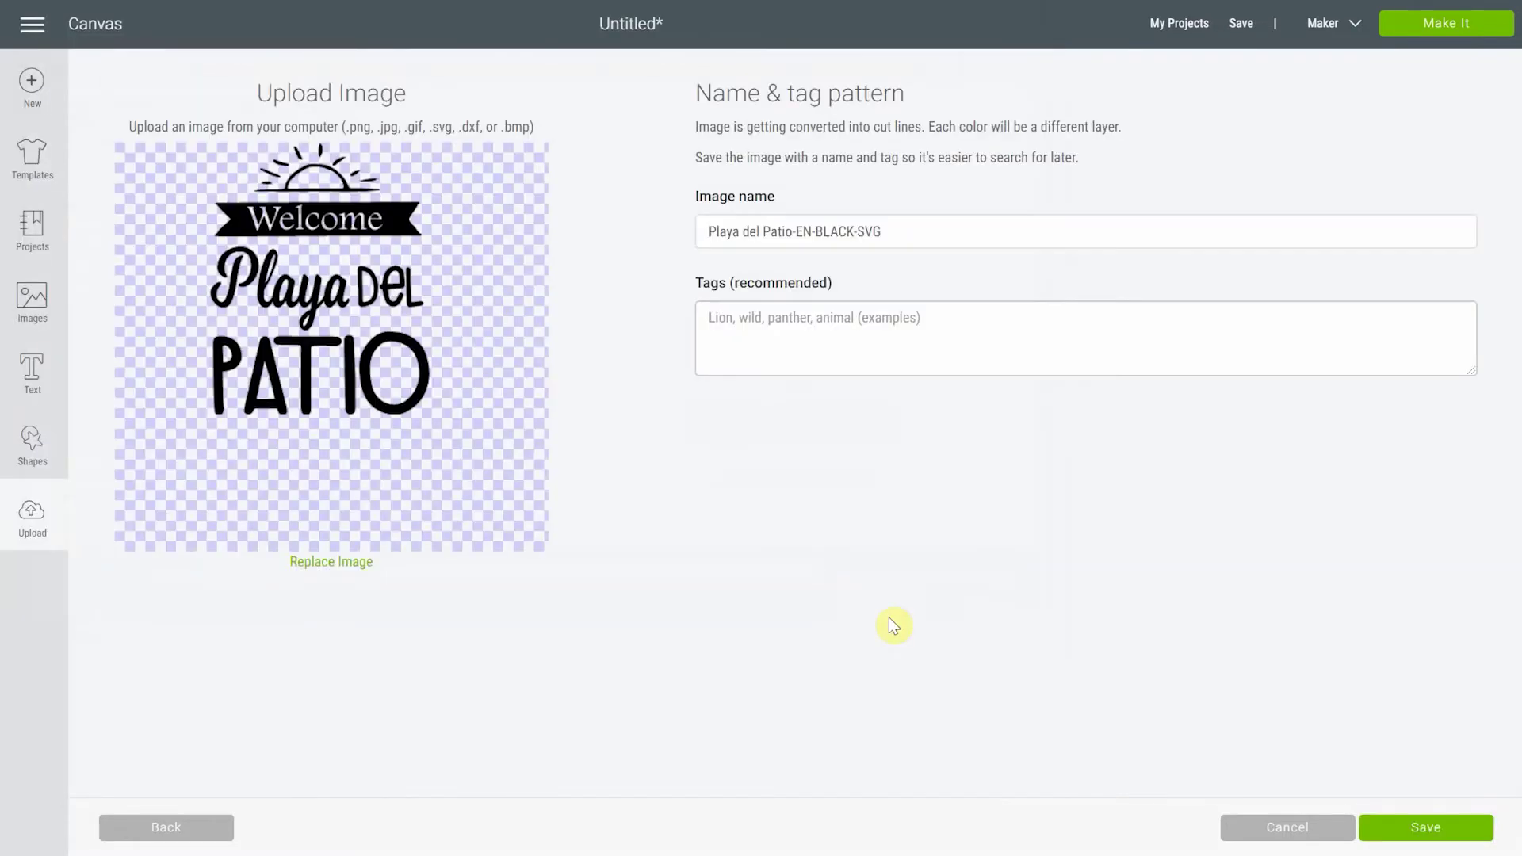
left_click(1440, 840)
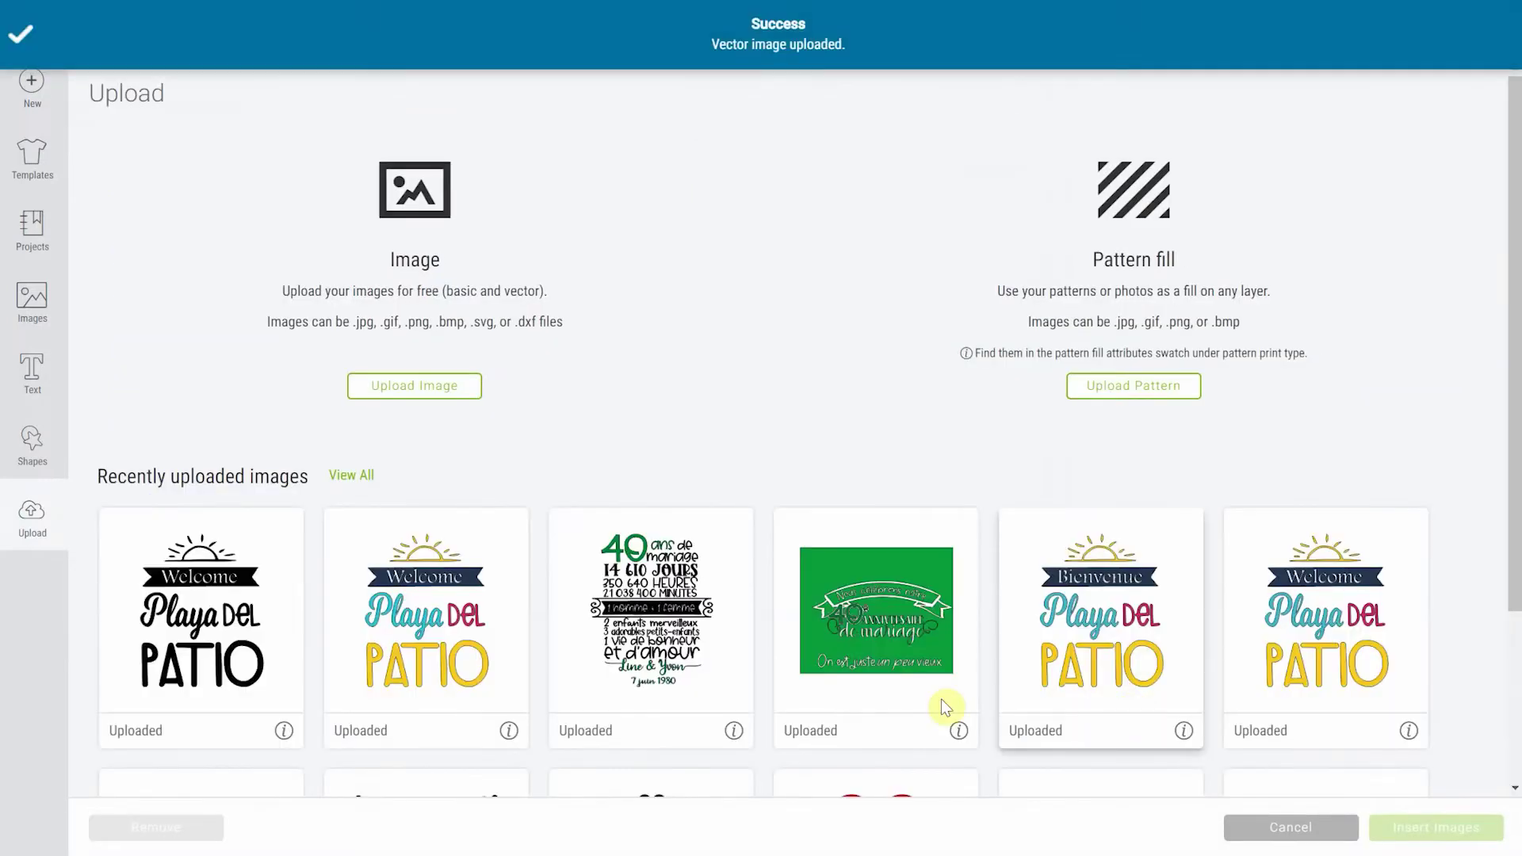
- Insert the uploaded black Playa del Patio design on the canvas and move it clear of the coloured design
left_click(293, 600)
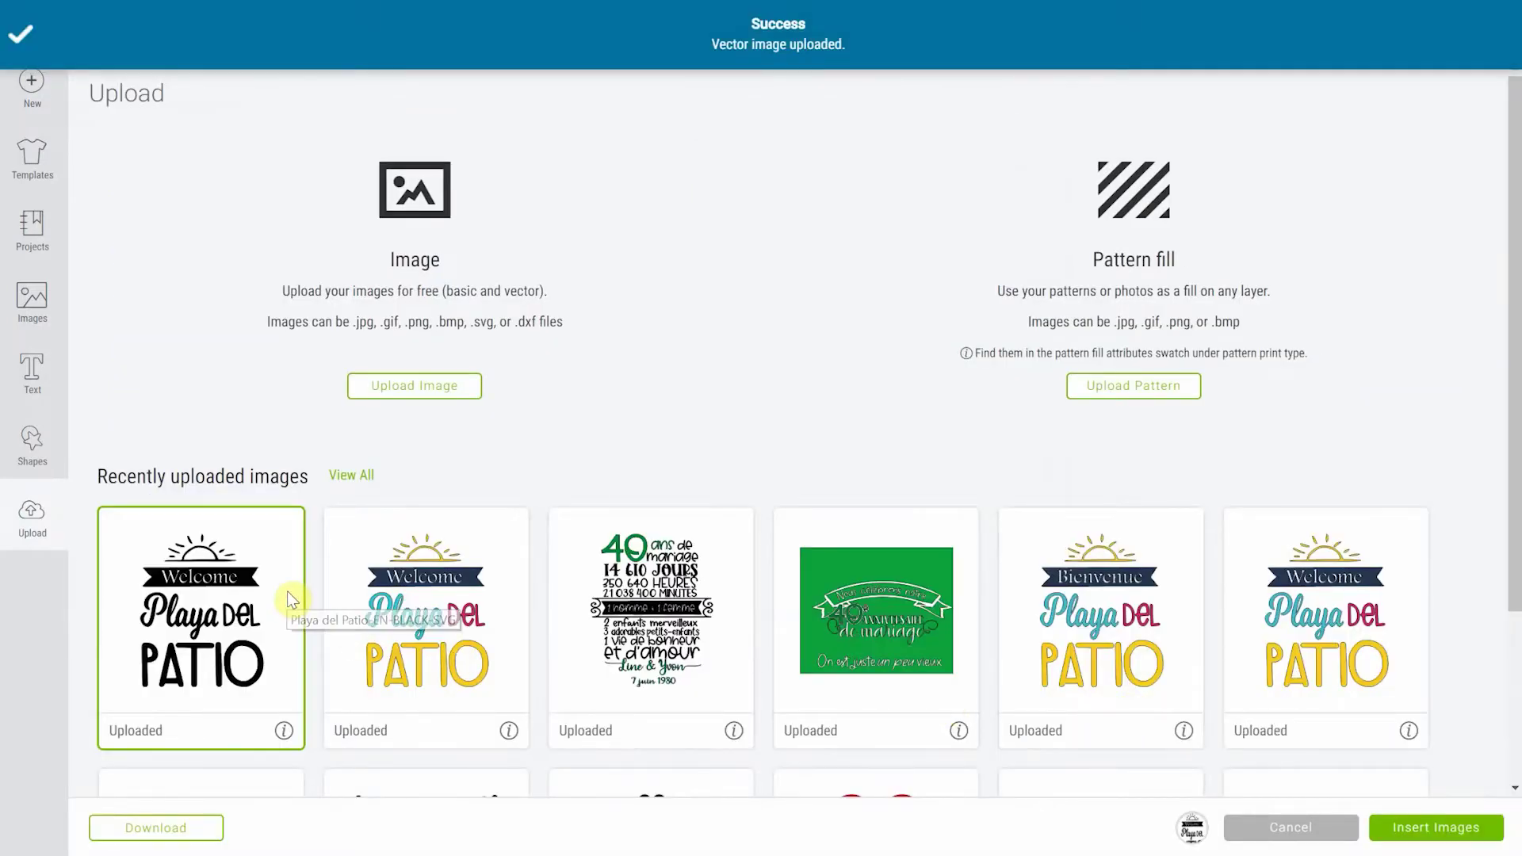
left_click(1464, 840)
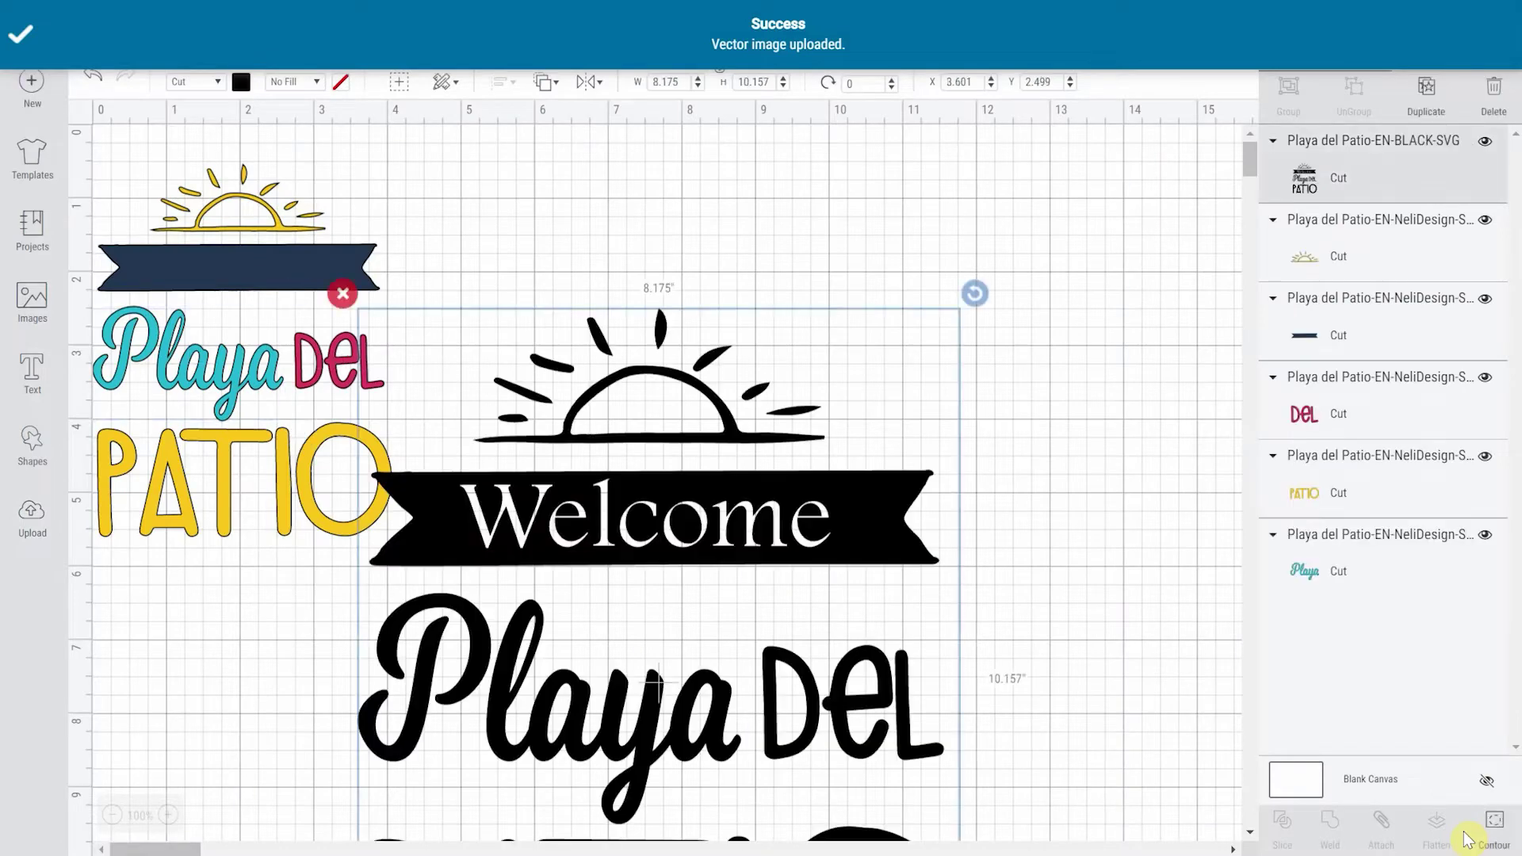
left_click_drag(805, 561, 904, 418)
- Hide the five coloured layers (sun, banner, Del, Patio and Playa) so only the black design shows
left_click(1484, 220)
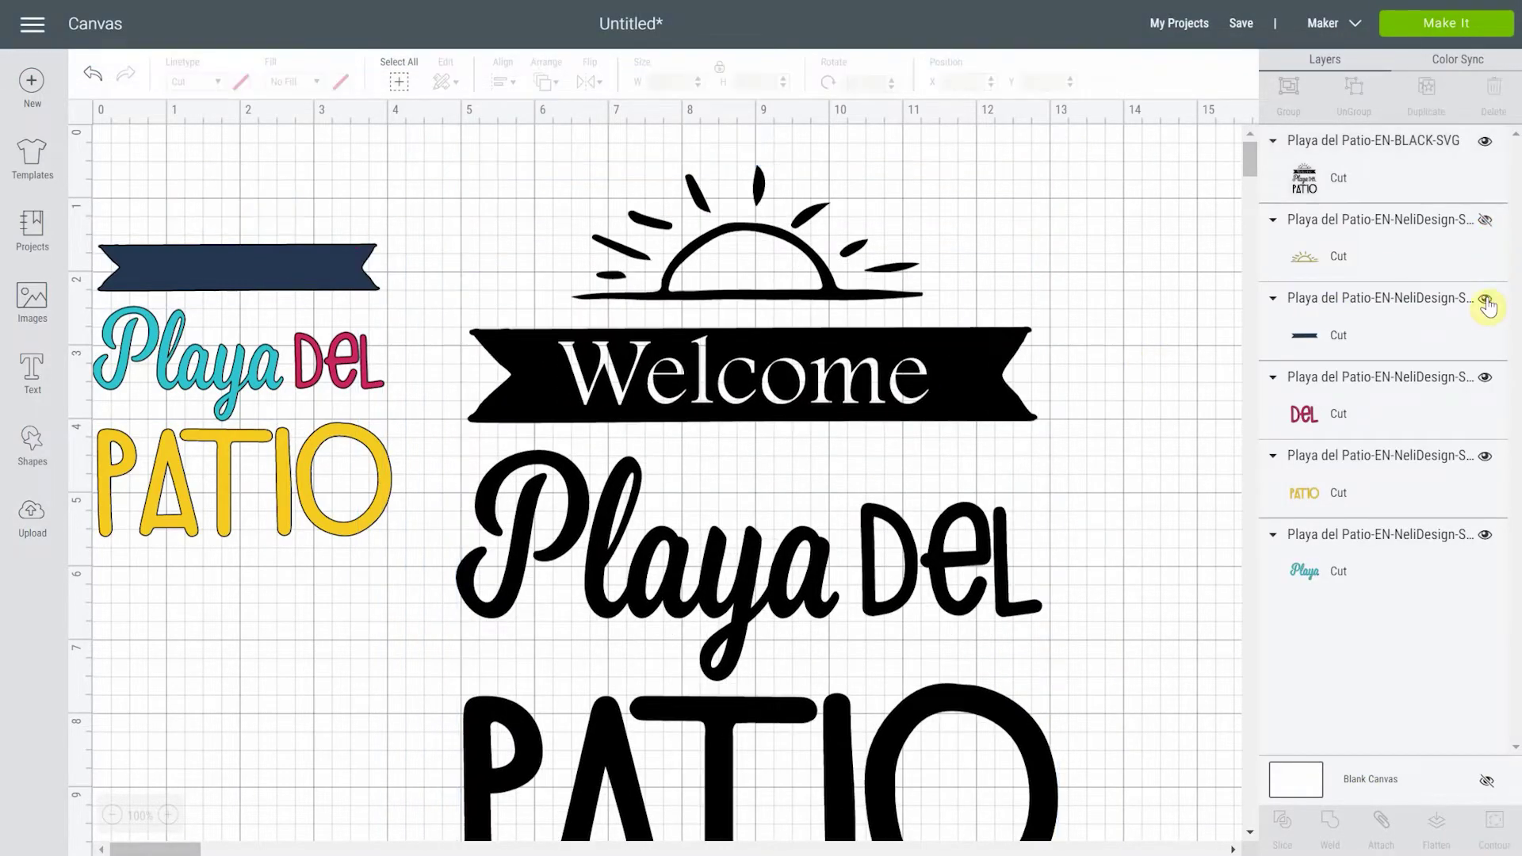
left_click(1485, 298)
left_click(1484, 377)
left_click(1485, 456)
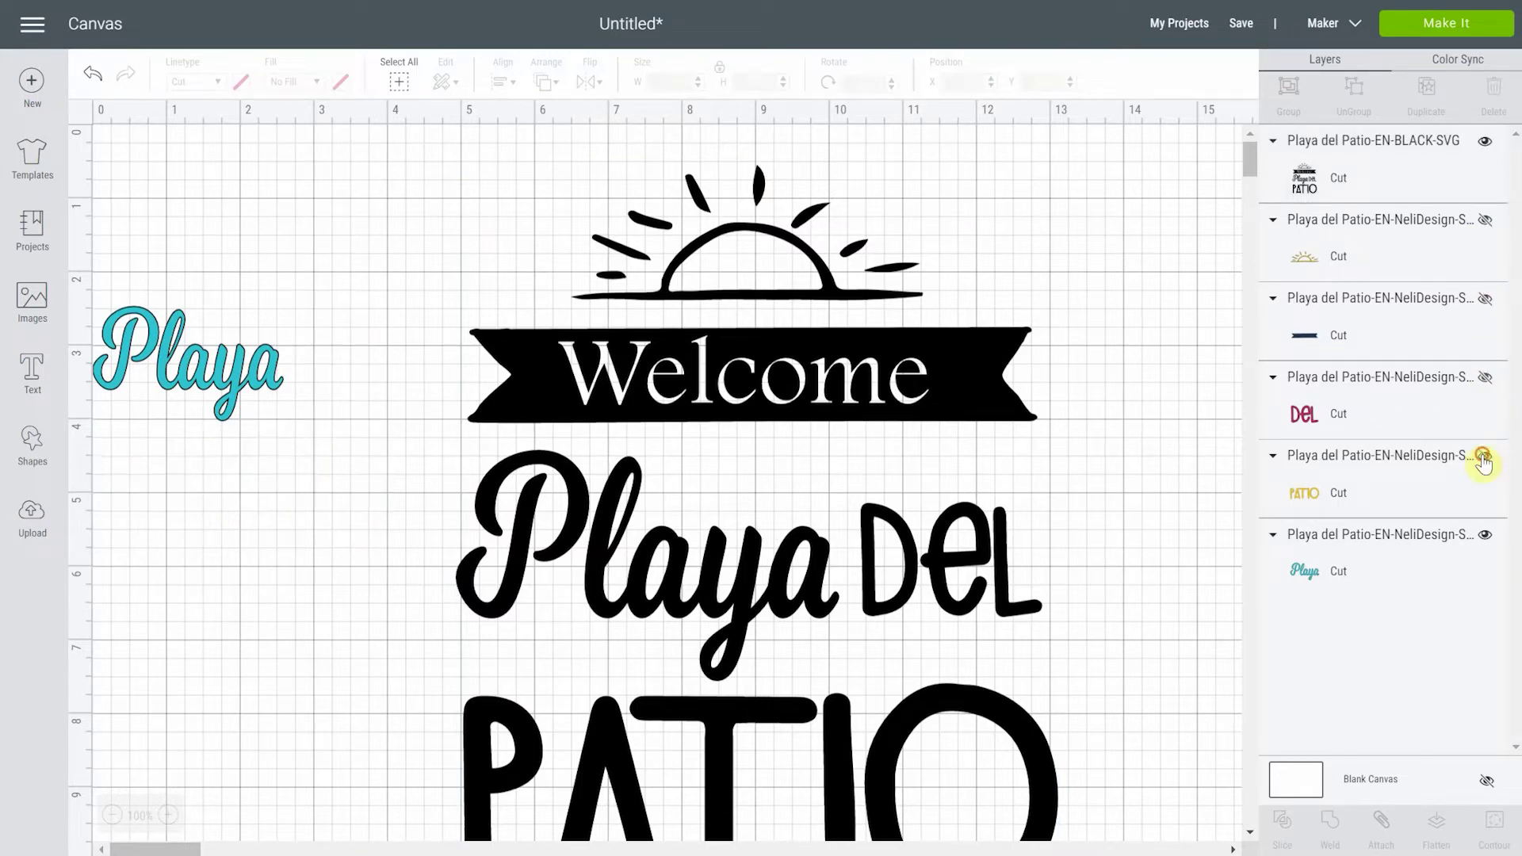
left_click(1485, 534)
- Scale the black design down to about 4.93 by 6.13 inches and move it to about X 1.8, Y 0.74
left_click_drag(934, 558, 775, 518)
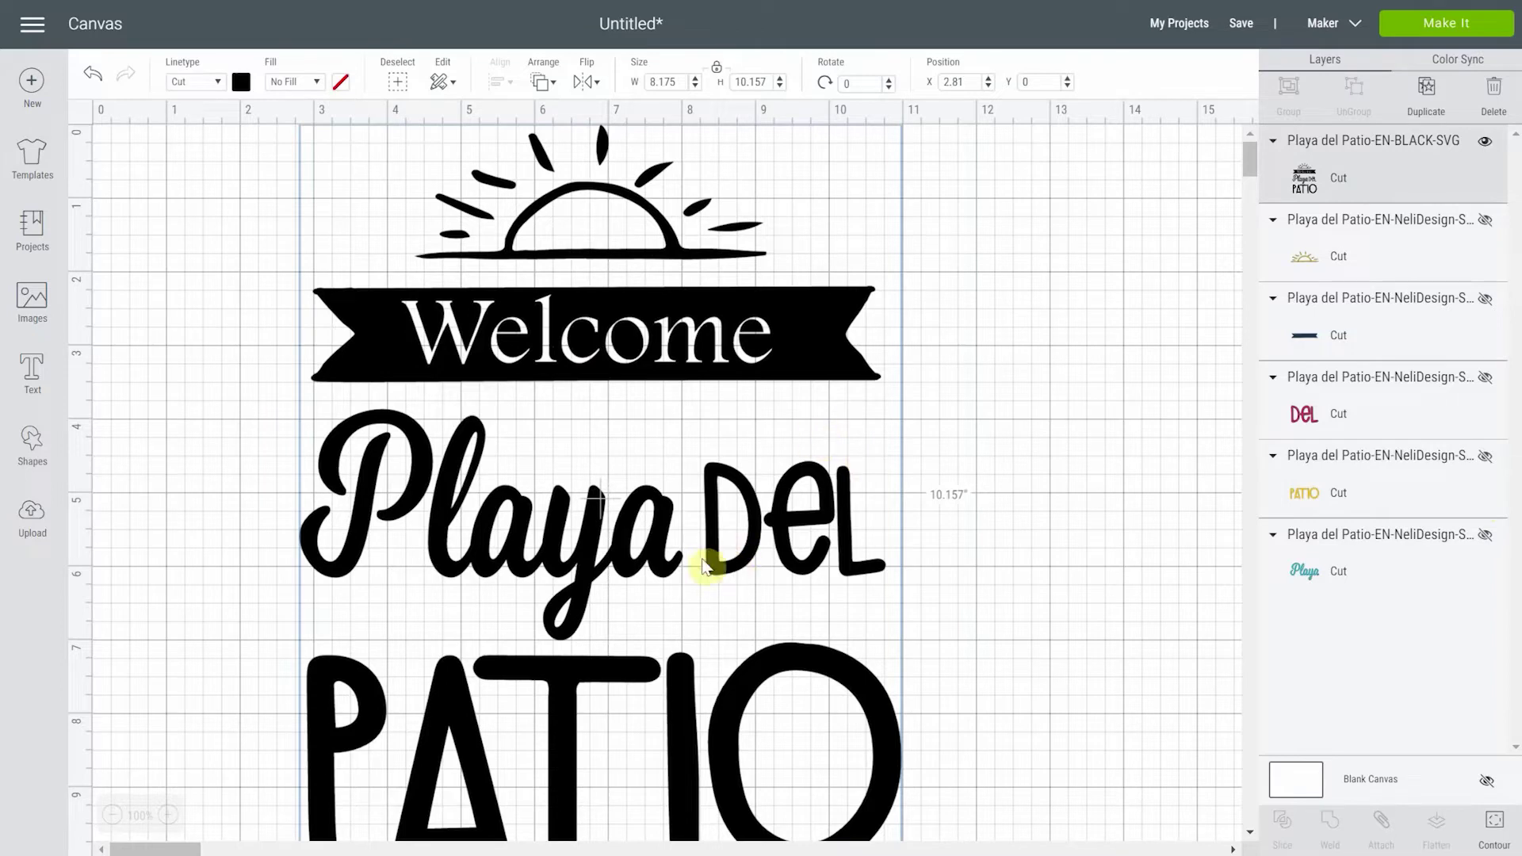
scroll(700, 564, "down", 4)
left_click_drag(904, 577, 721, 288)
scroll(717, 287, "up", 4)
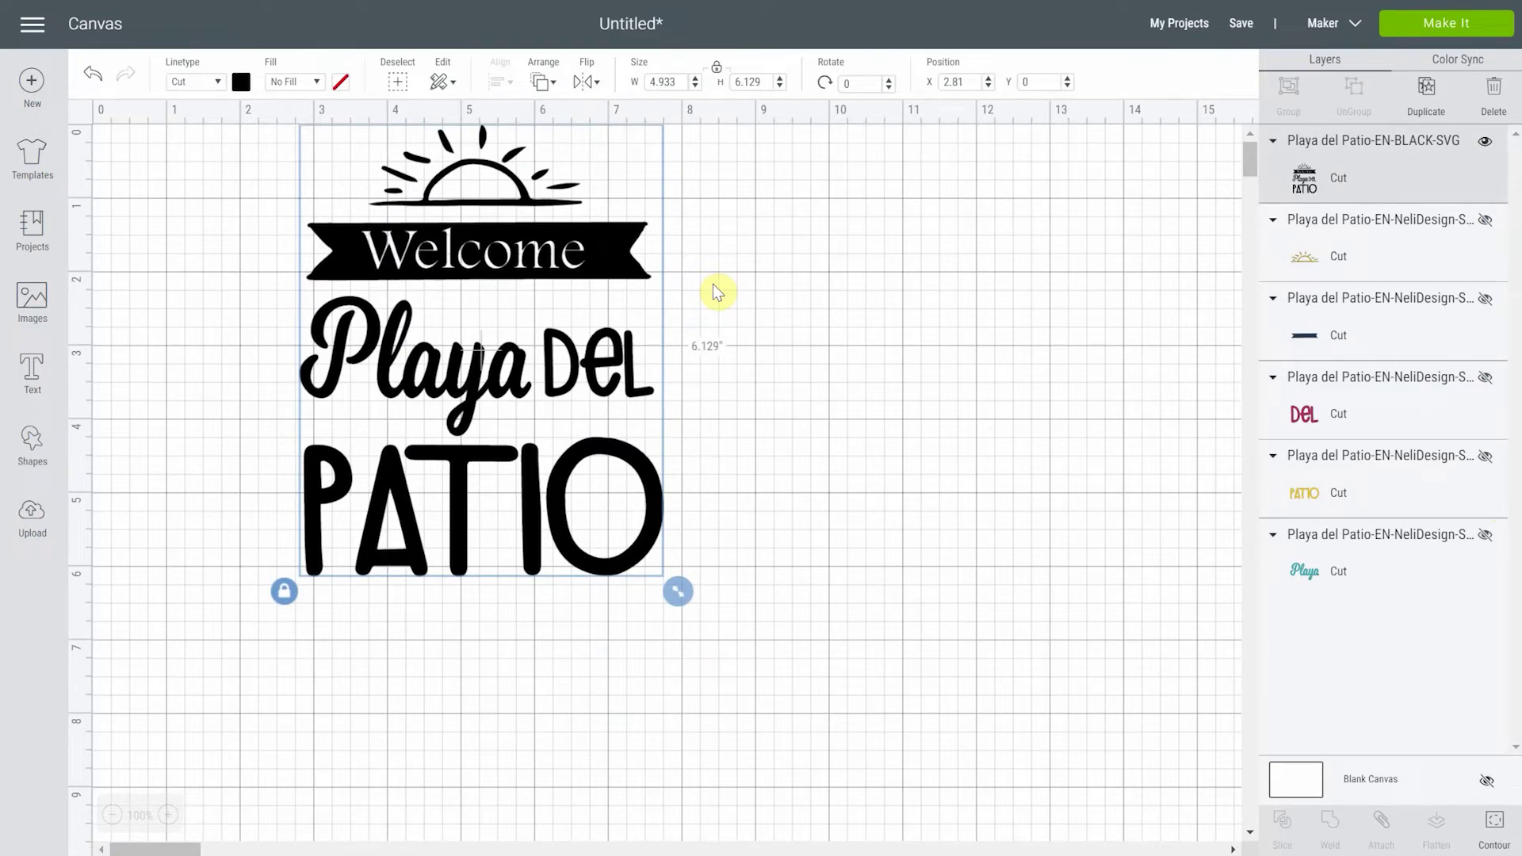
left_click_drag(604, 402, 524, 449)
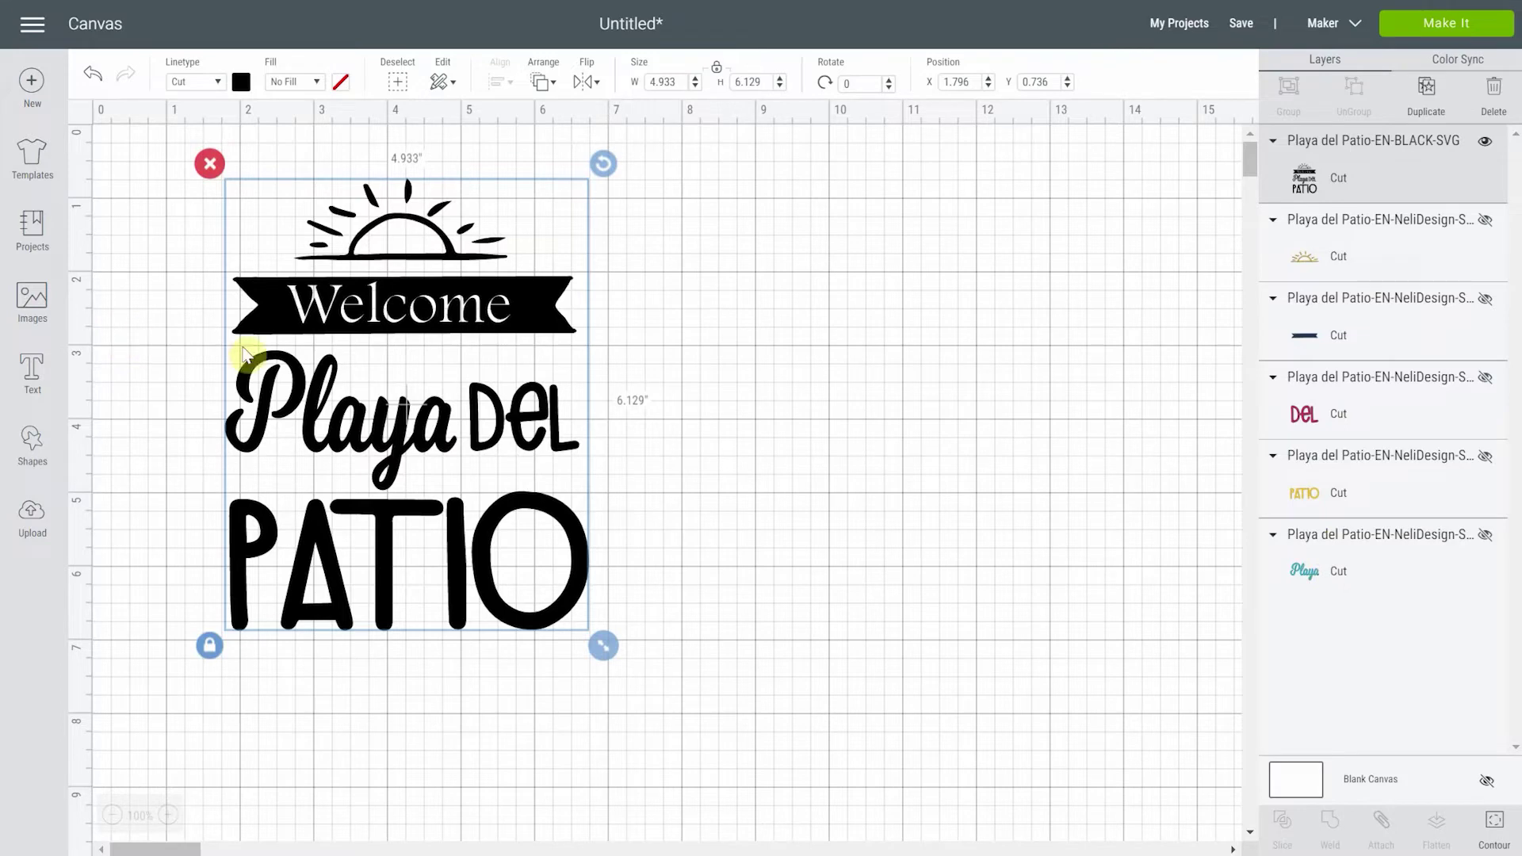
- Duplicate the black design three times and move the topmost copy to about X 8.52, Y 1.04, apart from the others
left_click(1430, 97)
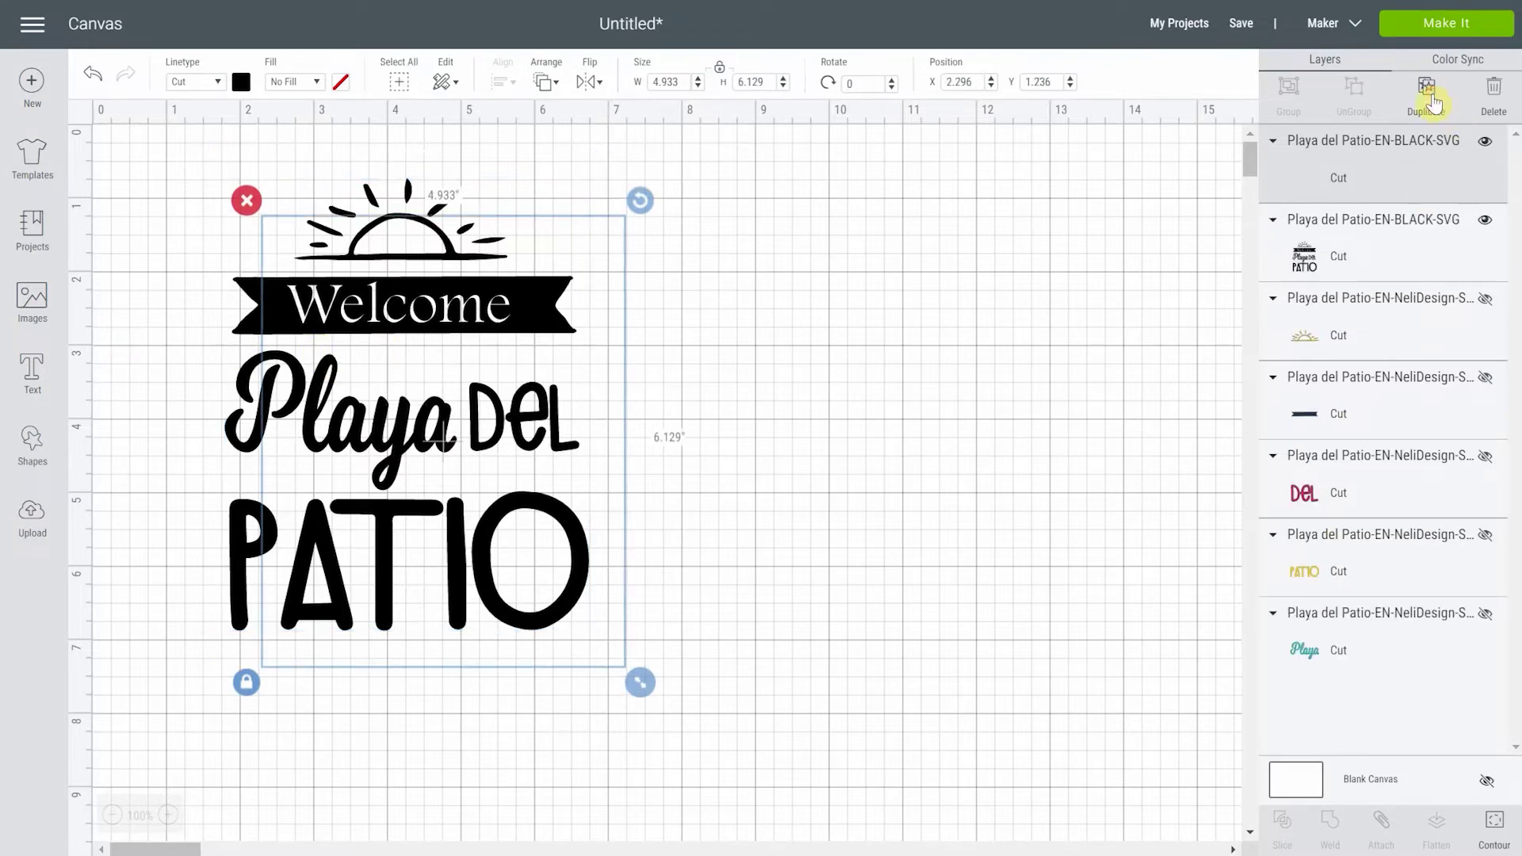
left_click(1431, 97)
left_click(1430, 97)
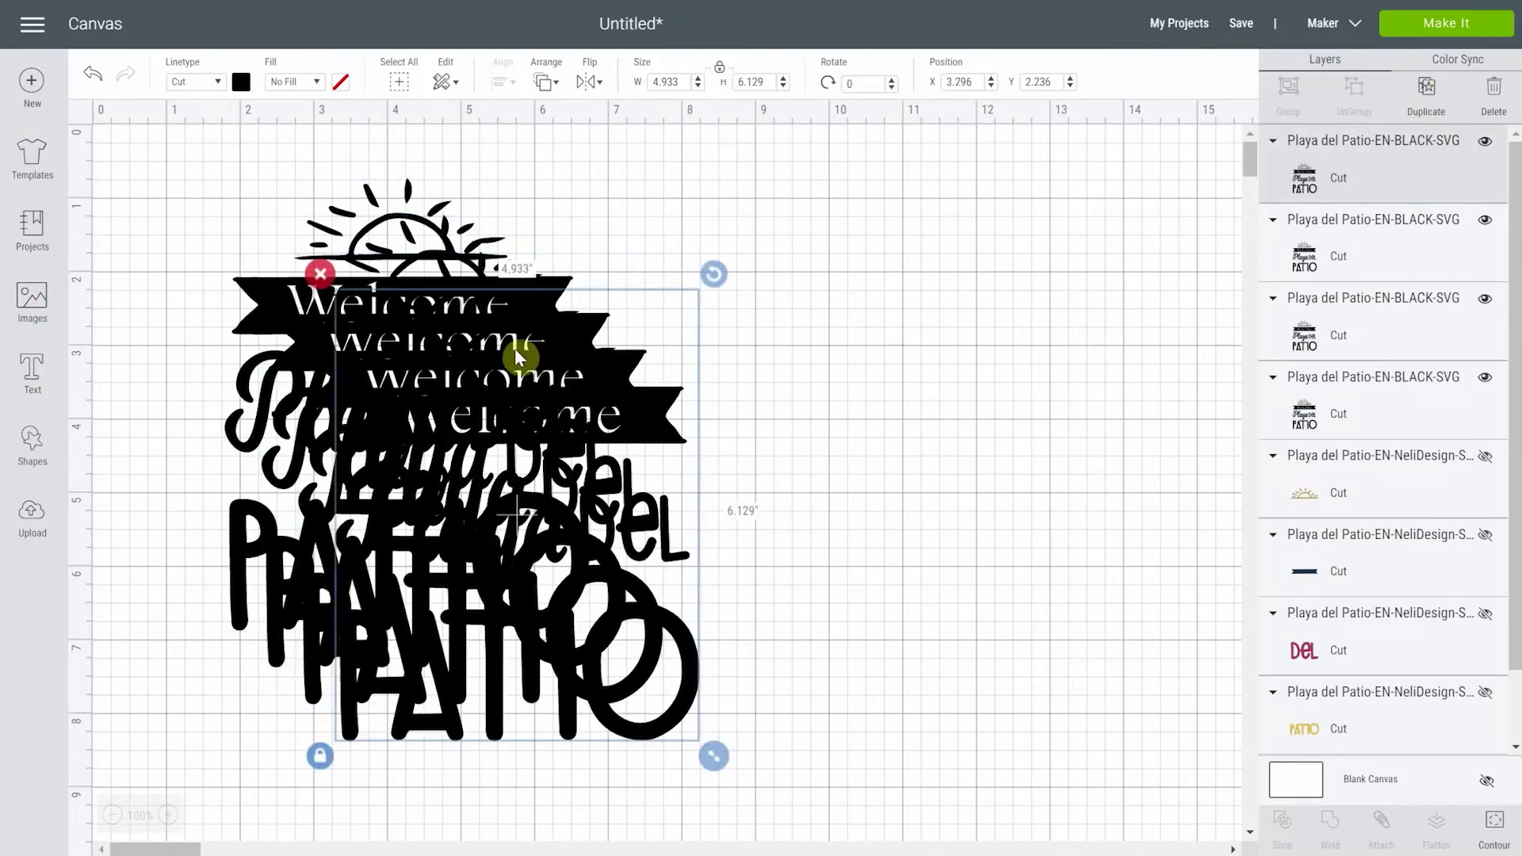
left_click_drag(451, 431, 836, 331)
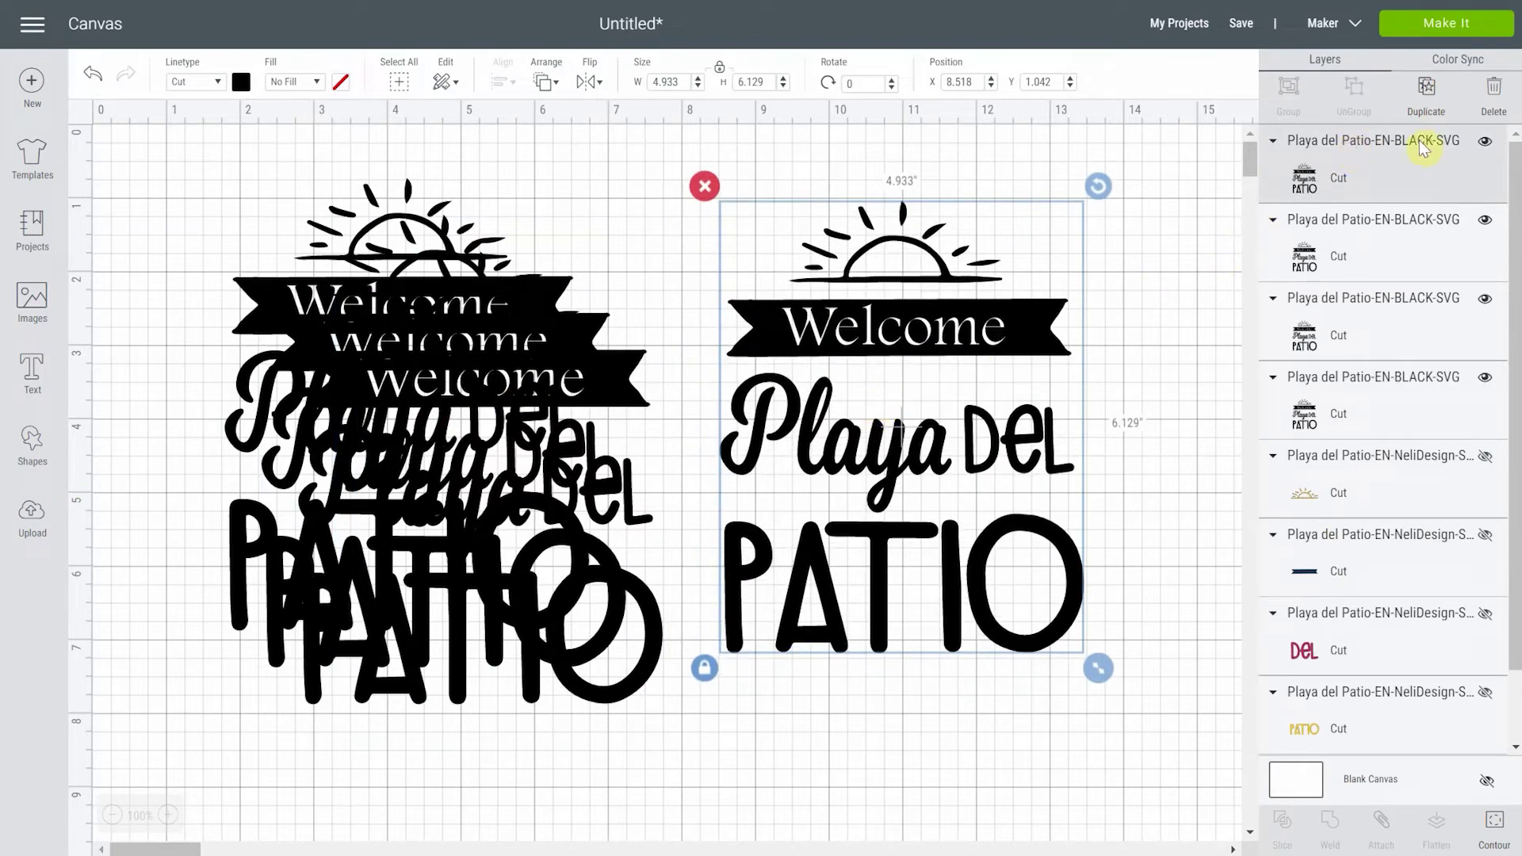
- Make the five coloured layers visible again so their colours are available in Color Sync
left_click(1461, 65)
left_click(1316, 67)
left_click(1485, 457)
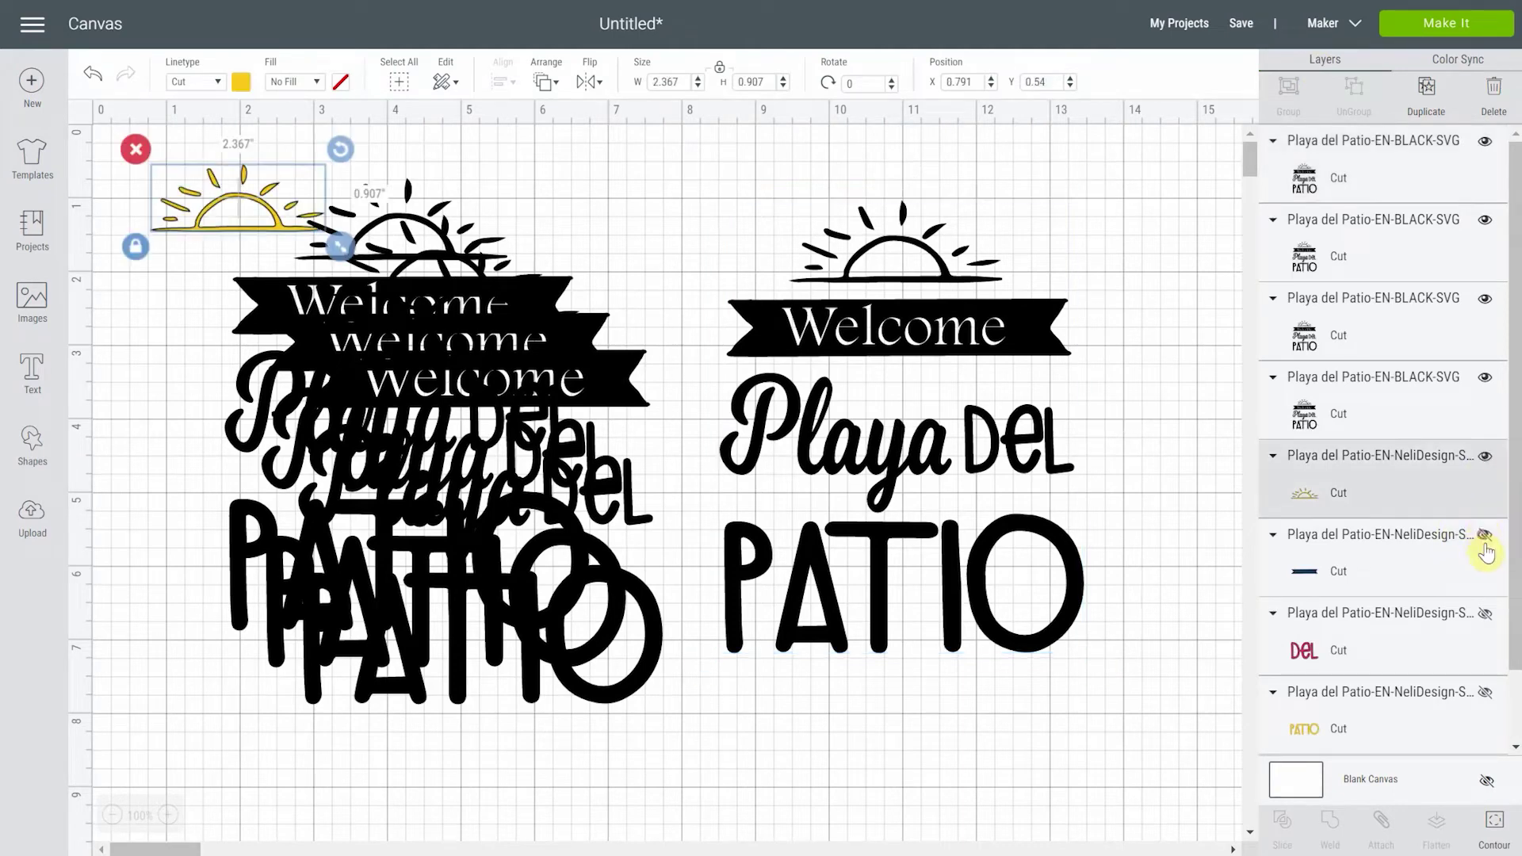
left_click(1485, 535)
left_click(1485, 614)
left_click(1480, 698)
scroll(1483, 697, "down", 1)
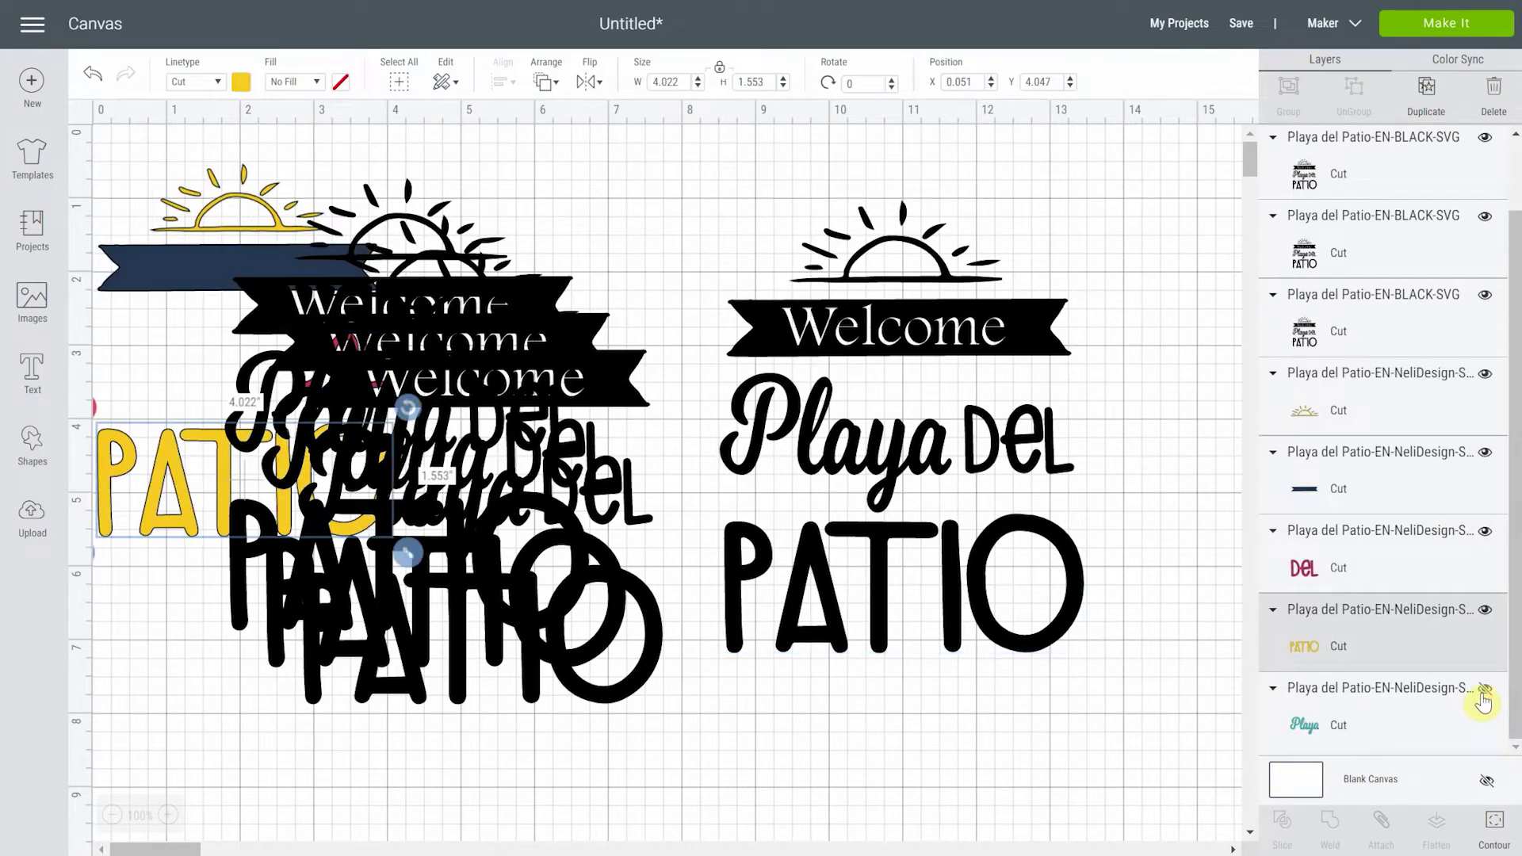
left_click(1483, 690)
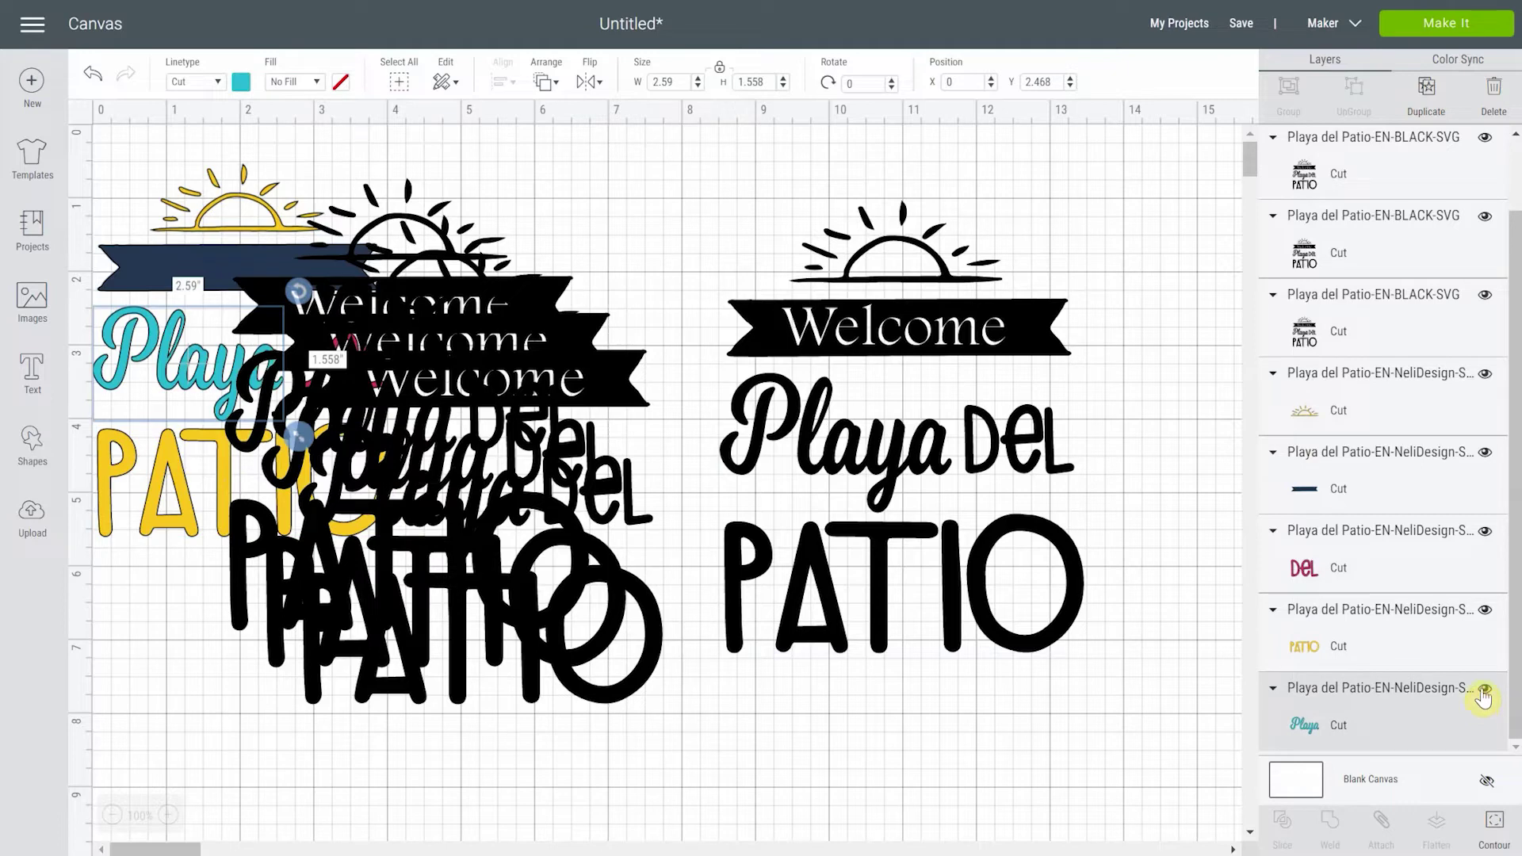
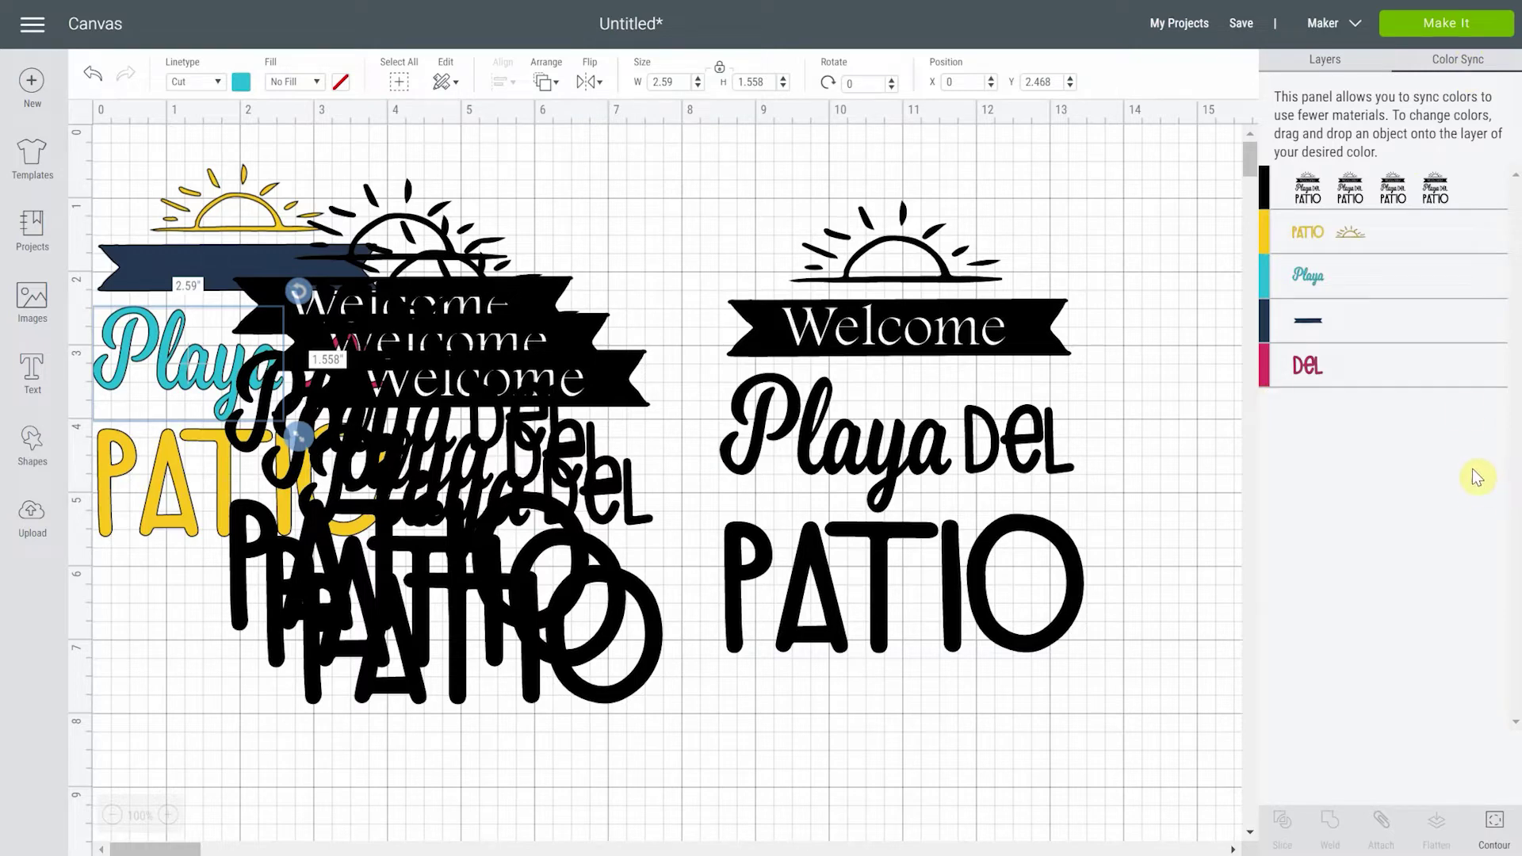
- Use Color Sync to recolour the four black copies yellow, teal, navy and magenta, one colour each, and return to the layer list
left_click_drag(1437, 190, 1446, 279)
left_click_drag(1350, 194, 1383, 360)
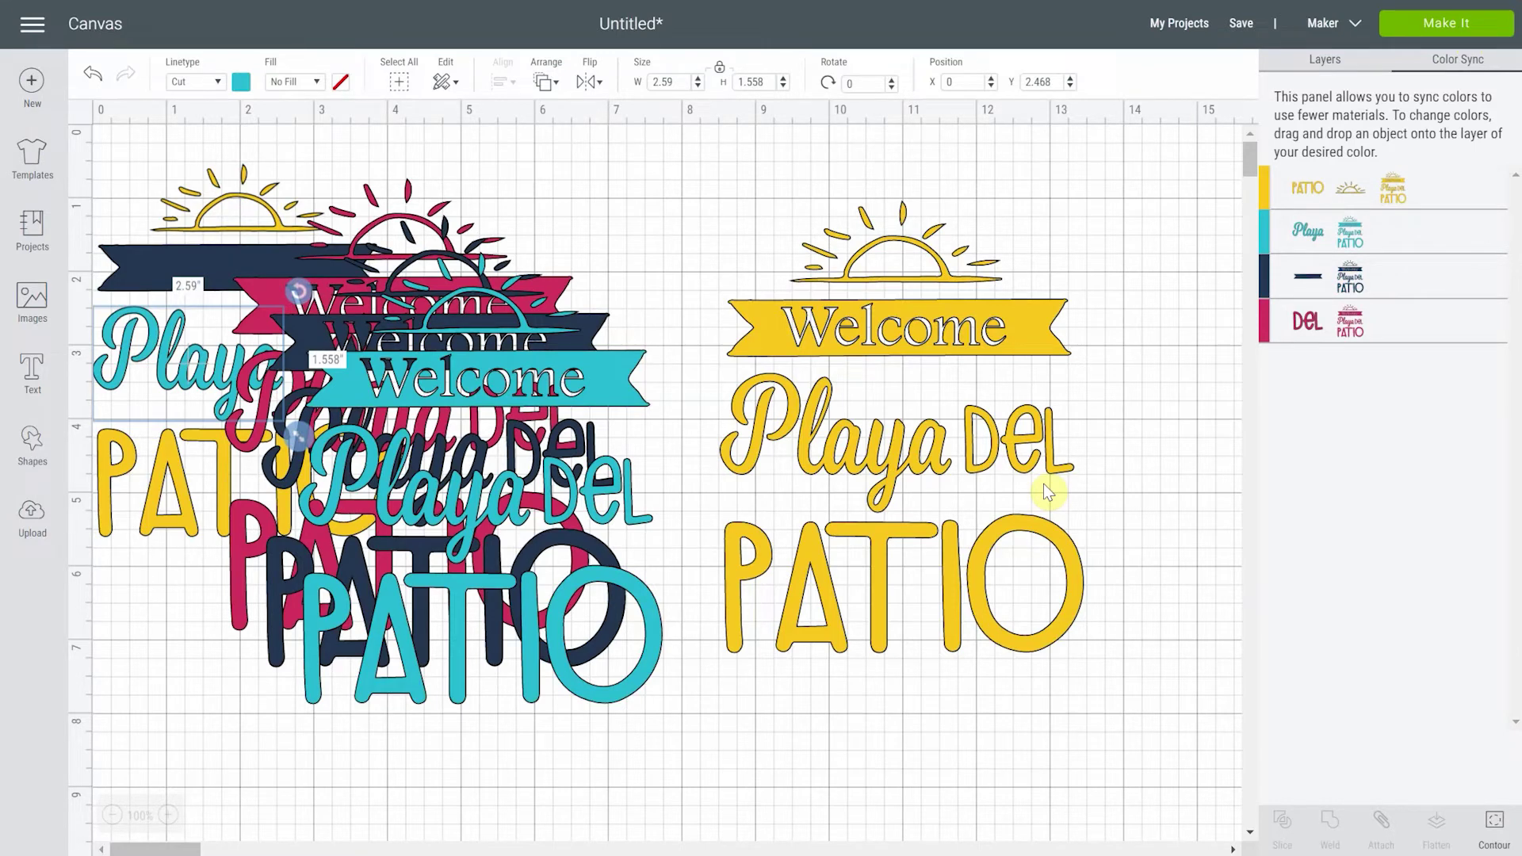
left_click(1322, 70)
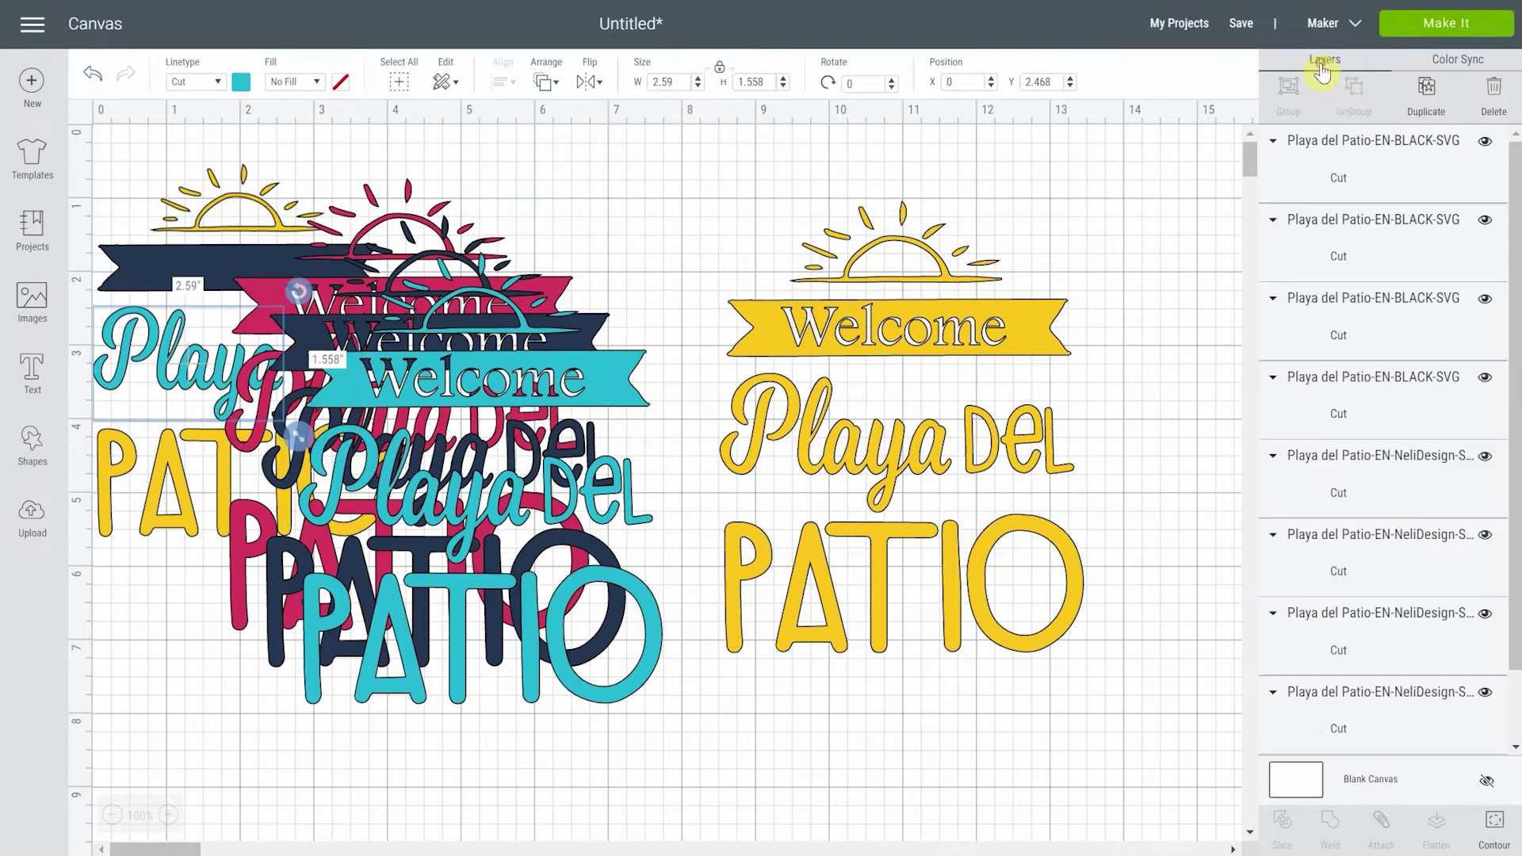
- Hide the five original coloured layers again, leaving only the four recoloured full designs
left_click(1485, 457)
left_click(1484, 535)
left_click(1484, 614)
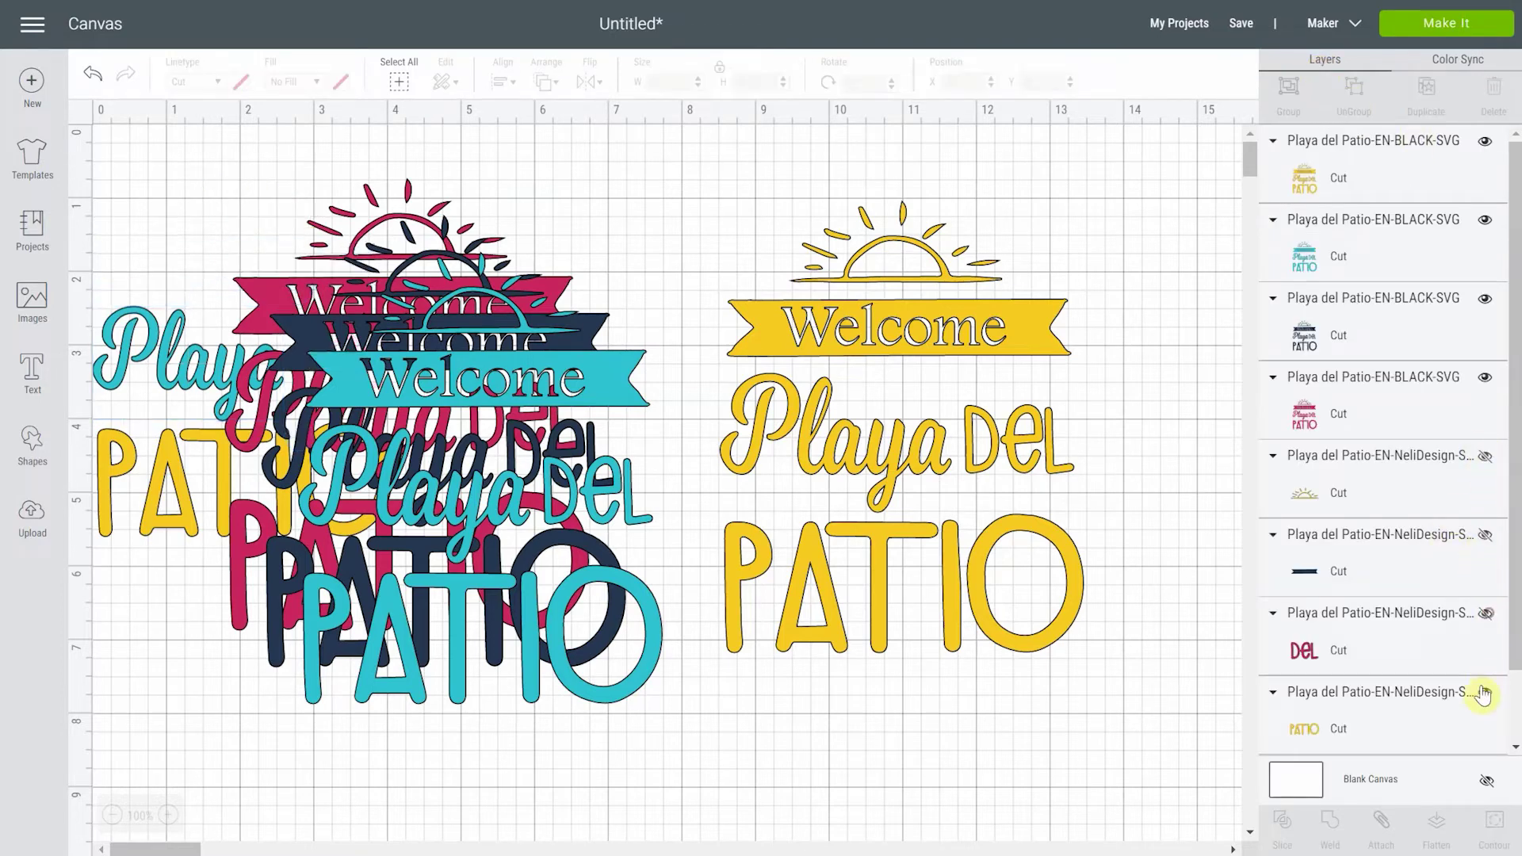
left_click(1482, 695)
scroll(1482, 695, "down", 1)
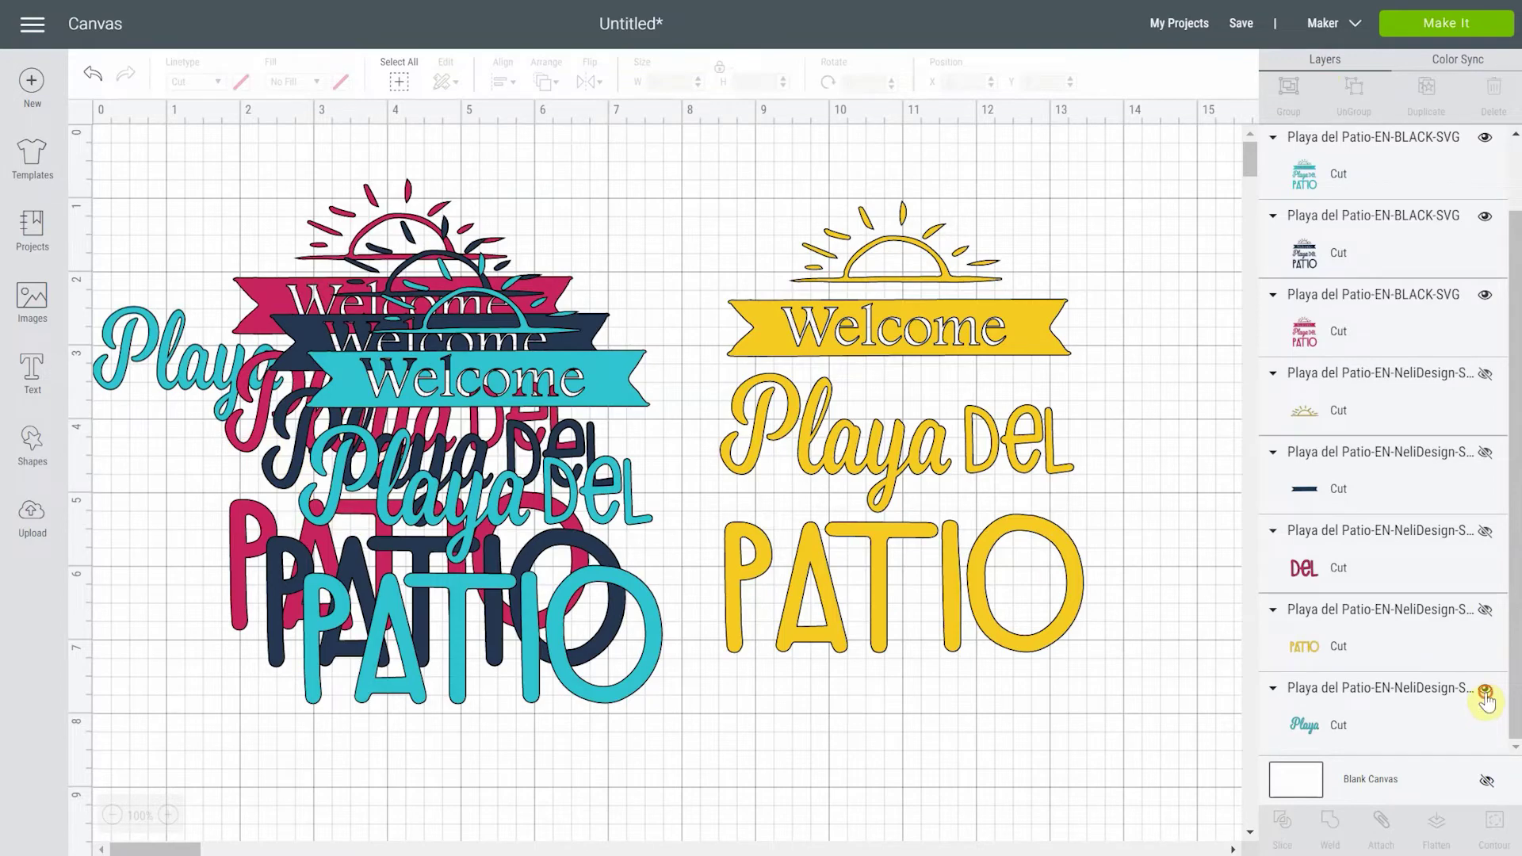
left_click(1485, 695)
- Move the teal copy slightly up and the yellow copy to about X 0.14, Y 0.93, leaving the yellow one selected
left_click_drag(525, 386, 499, 338)
left_click(829, 353)
left_click_drag(1017, 301, 402, 292)
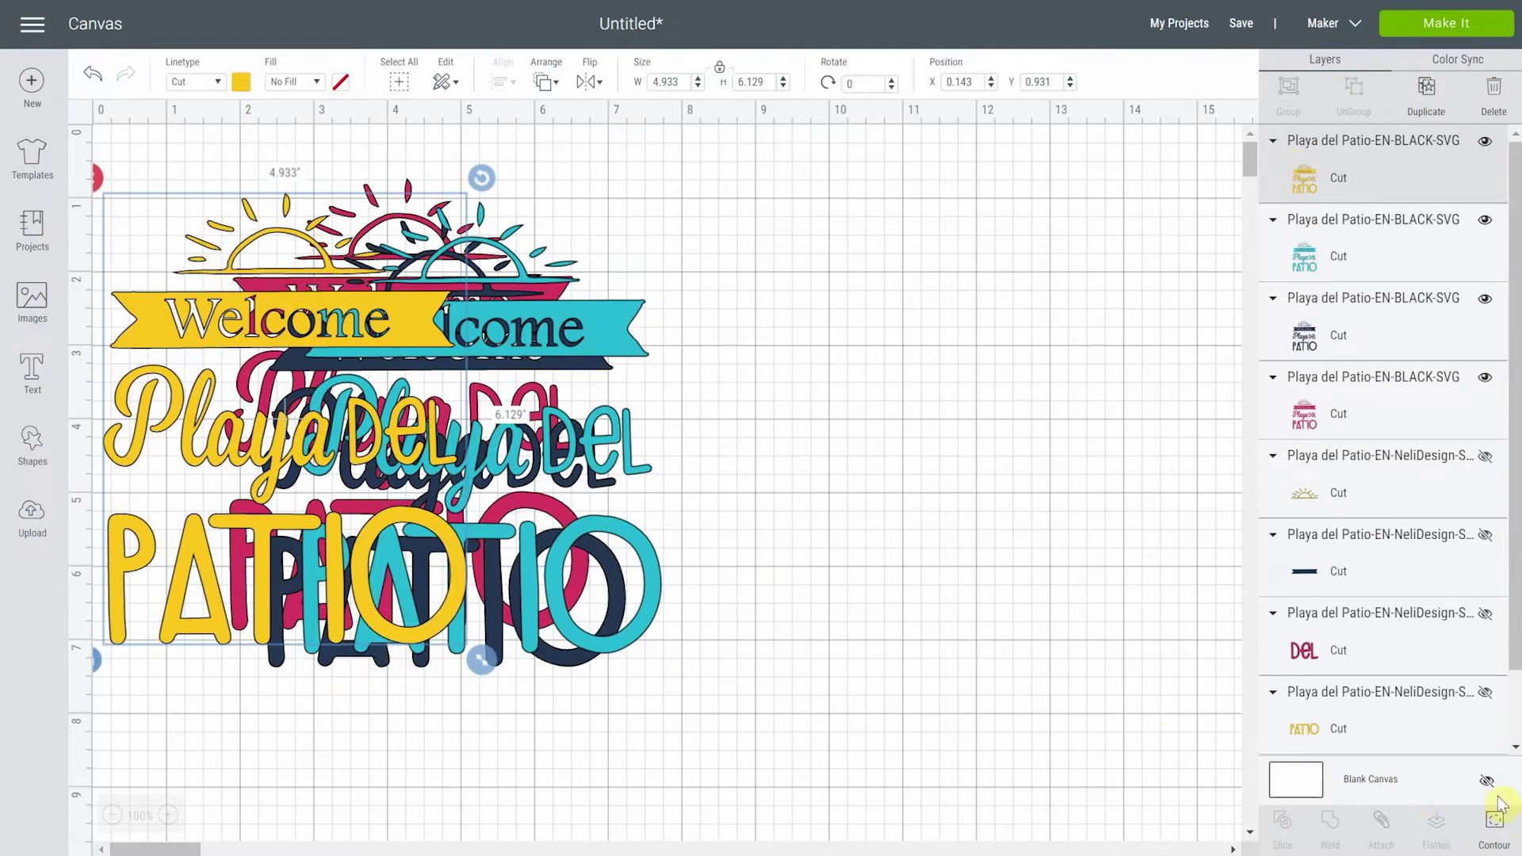
- Open the Contour options for the yellow copy and hide all contours except the "laya" lettering
left_click(1479, 846)
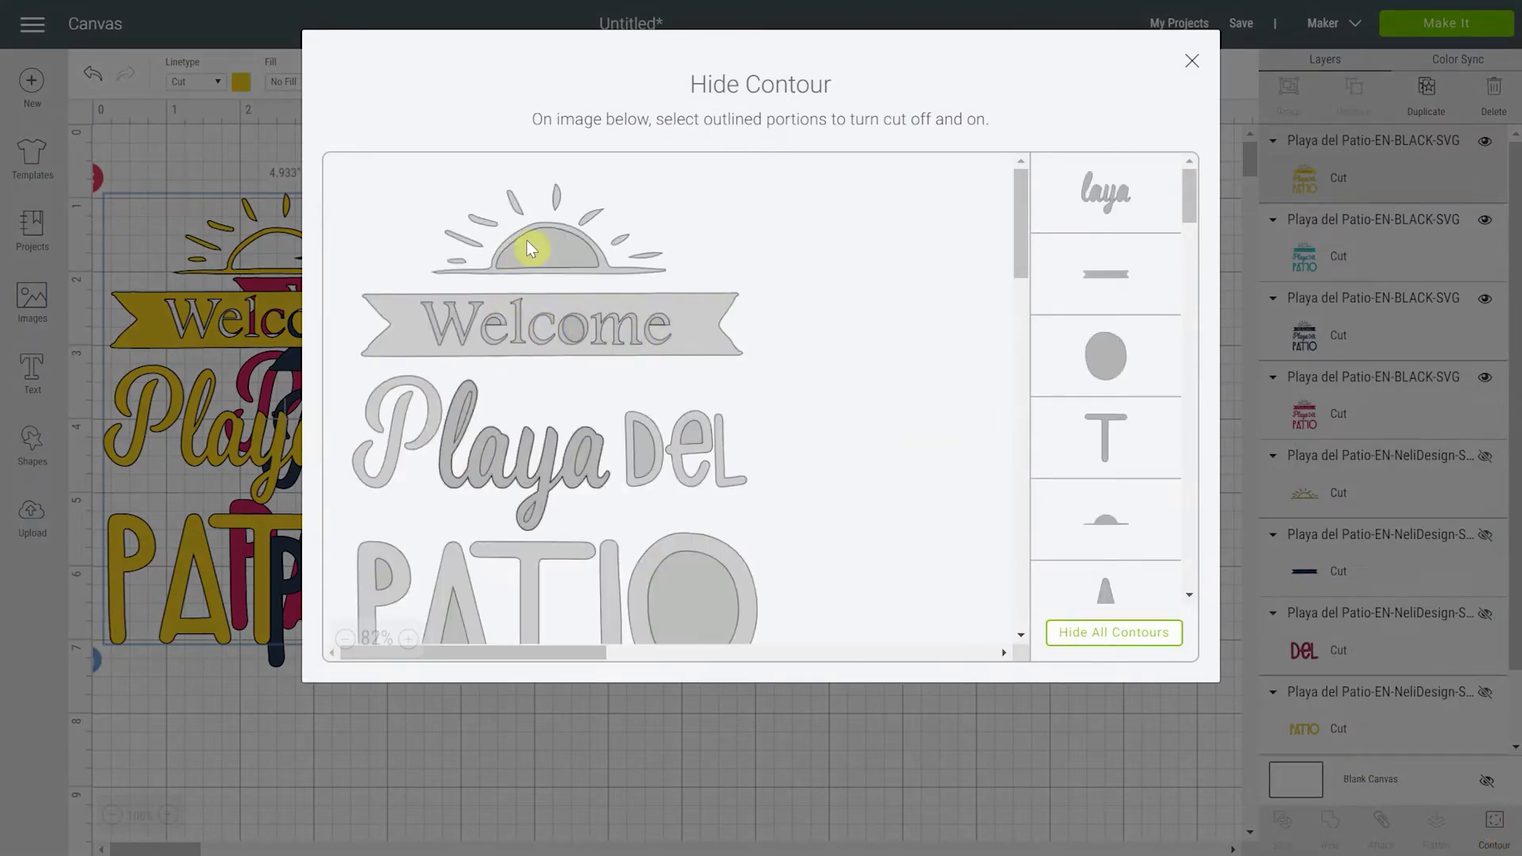
left_click(1132, 639)
left_click(1105, 190)
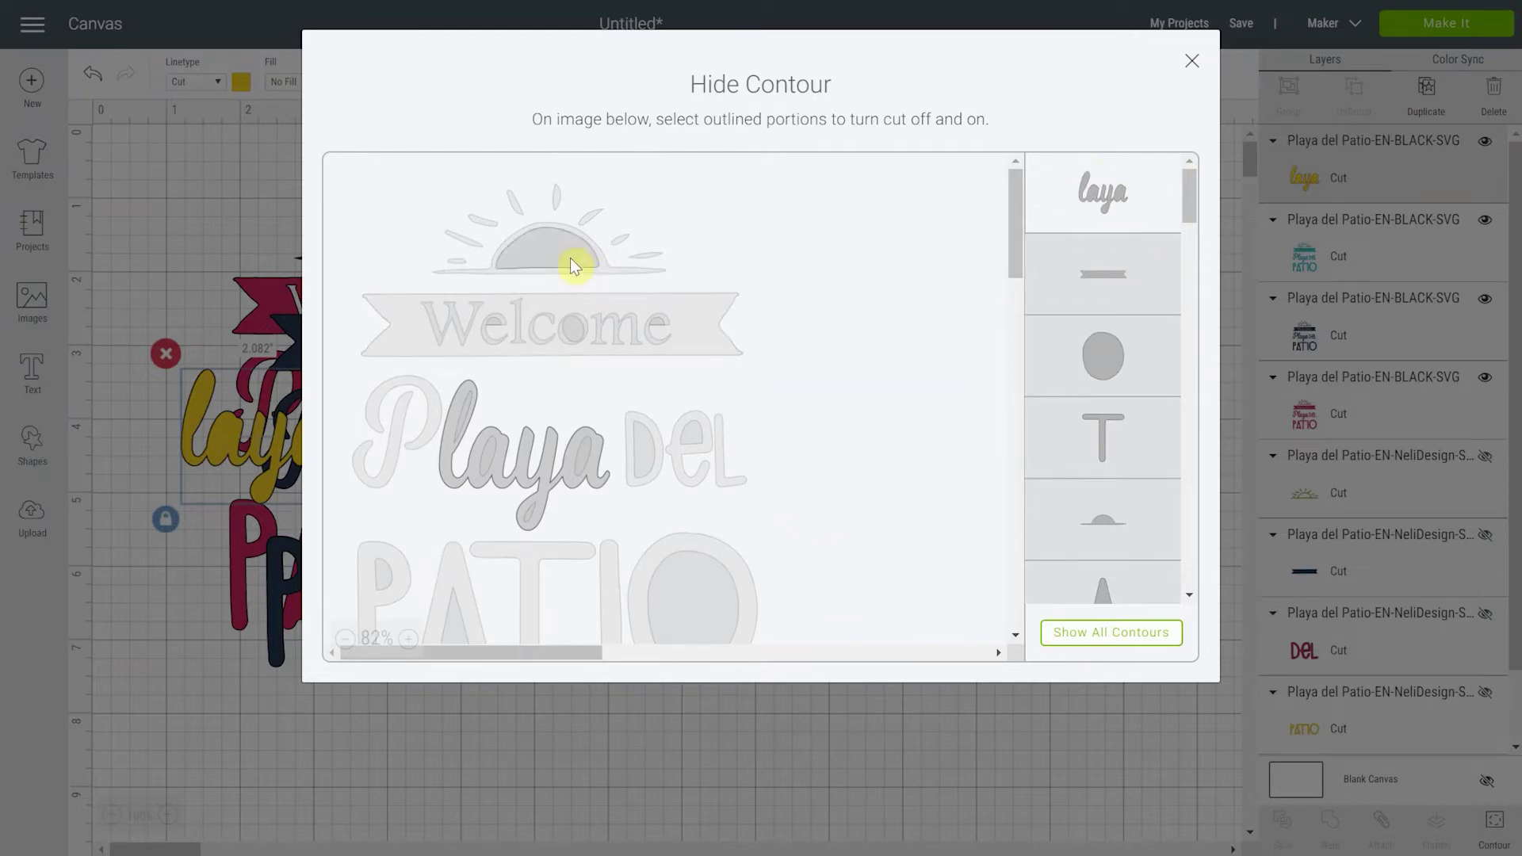
- Turn the sun's outline, its inner cut-out and the rays on its right side back on in the yellow copy
left_click(610, 269)
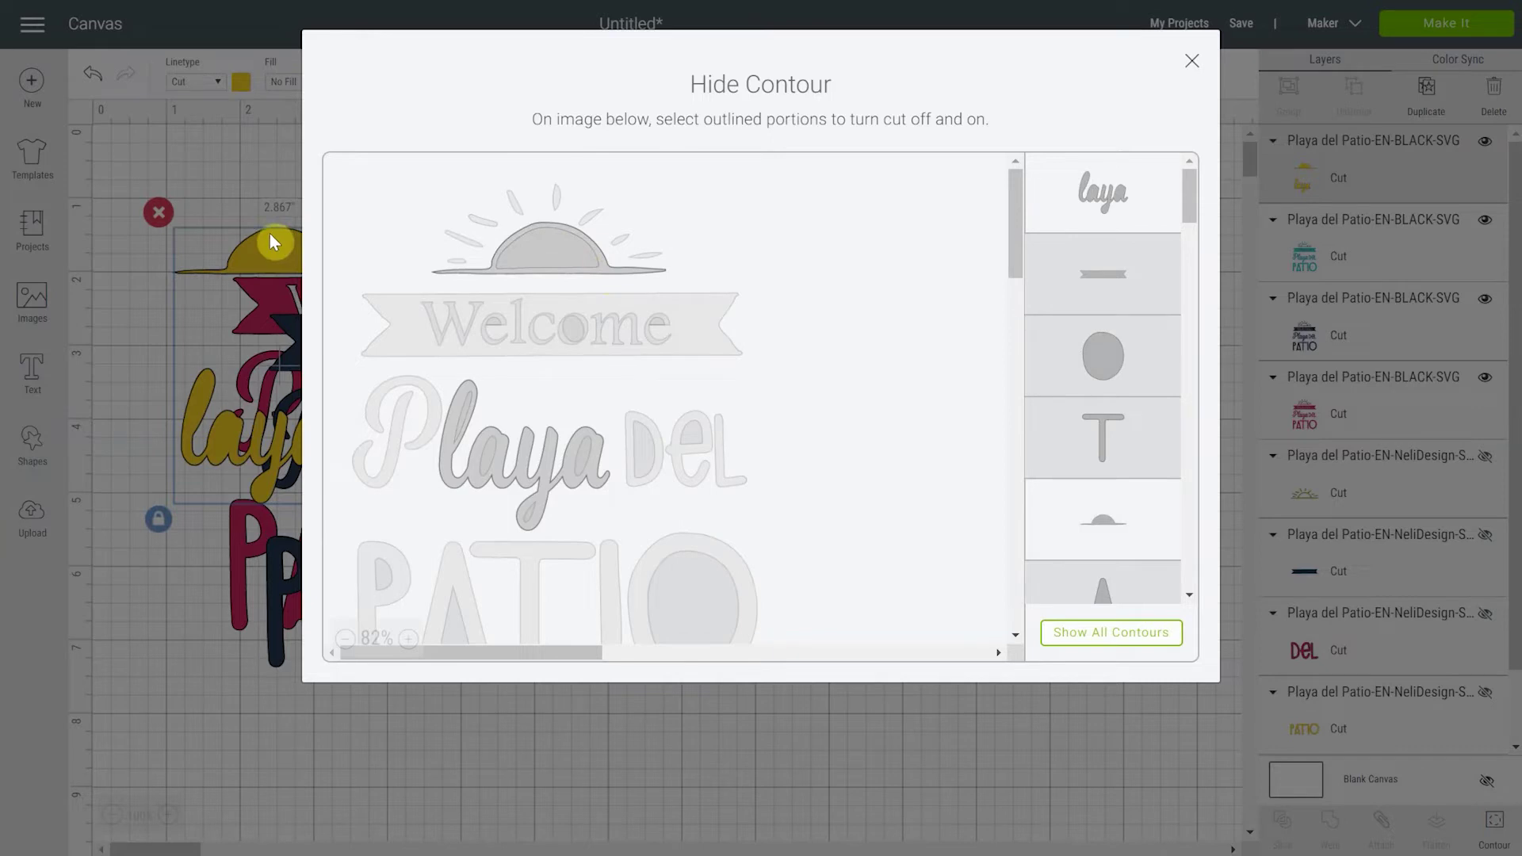
left_click(555, 250)
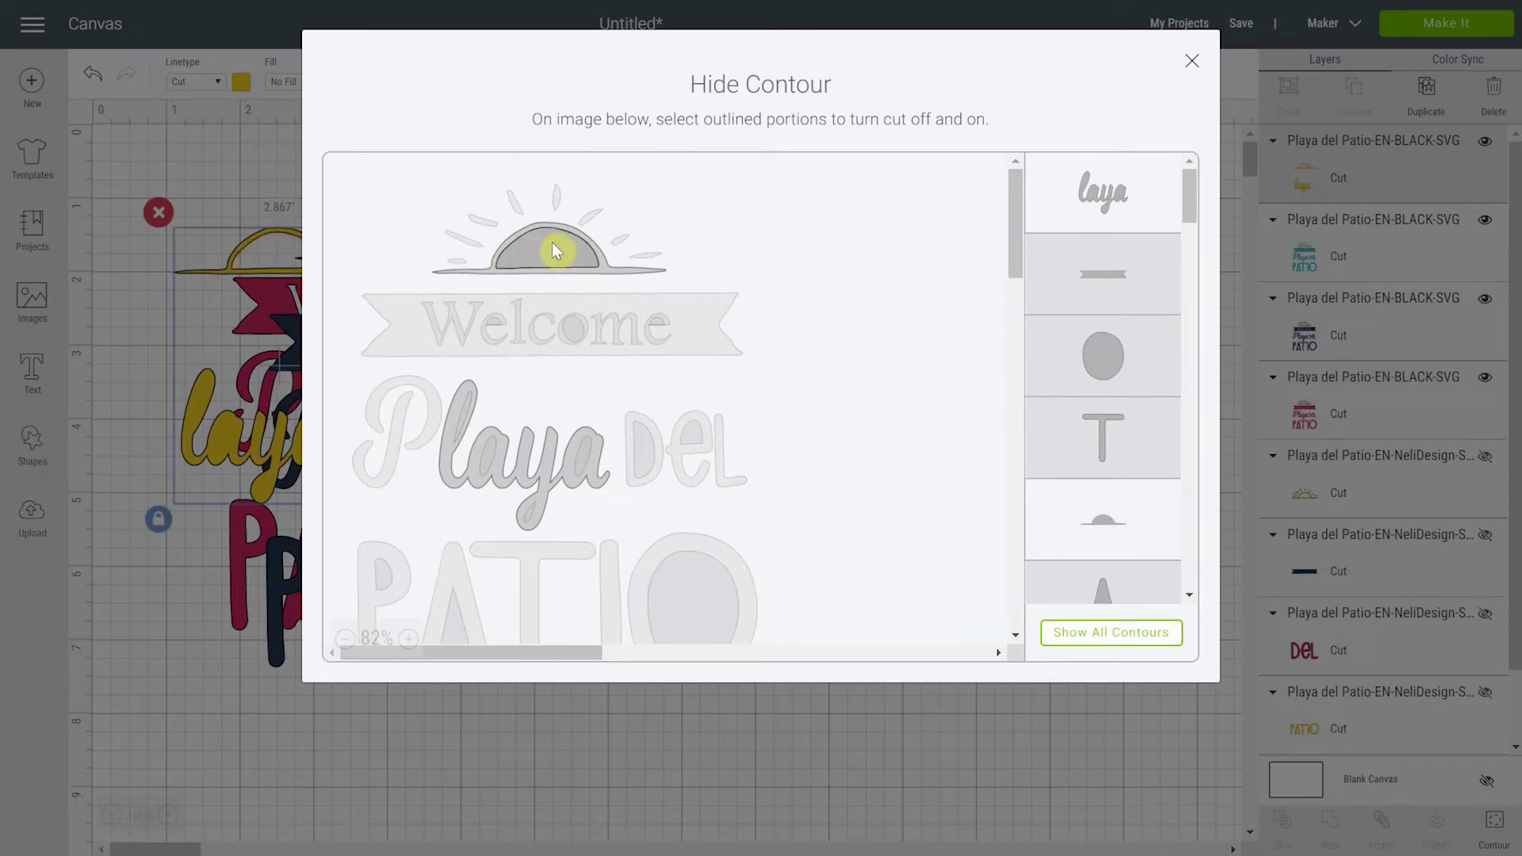
left_click(648, 259)
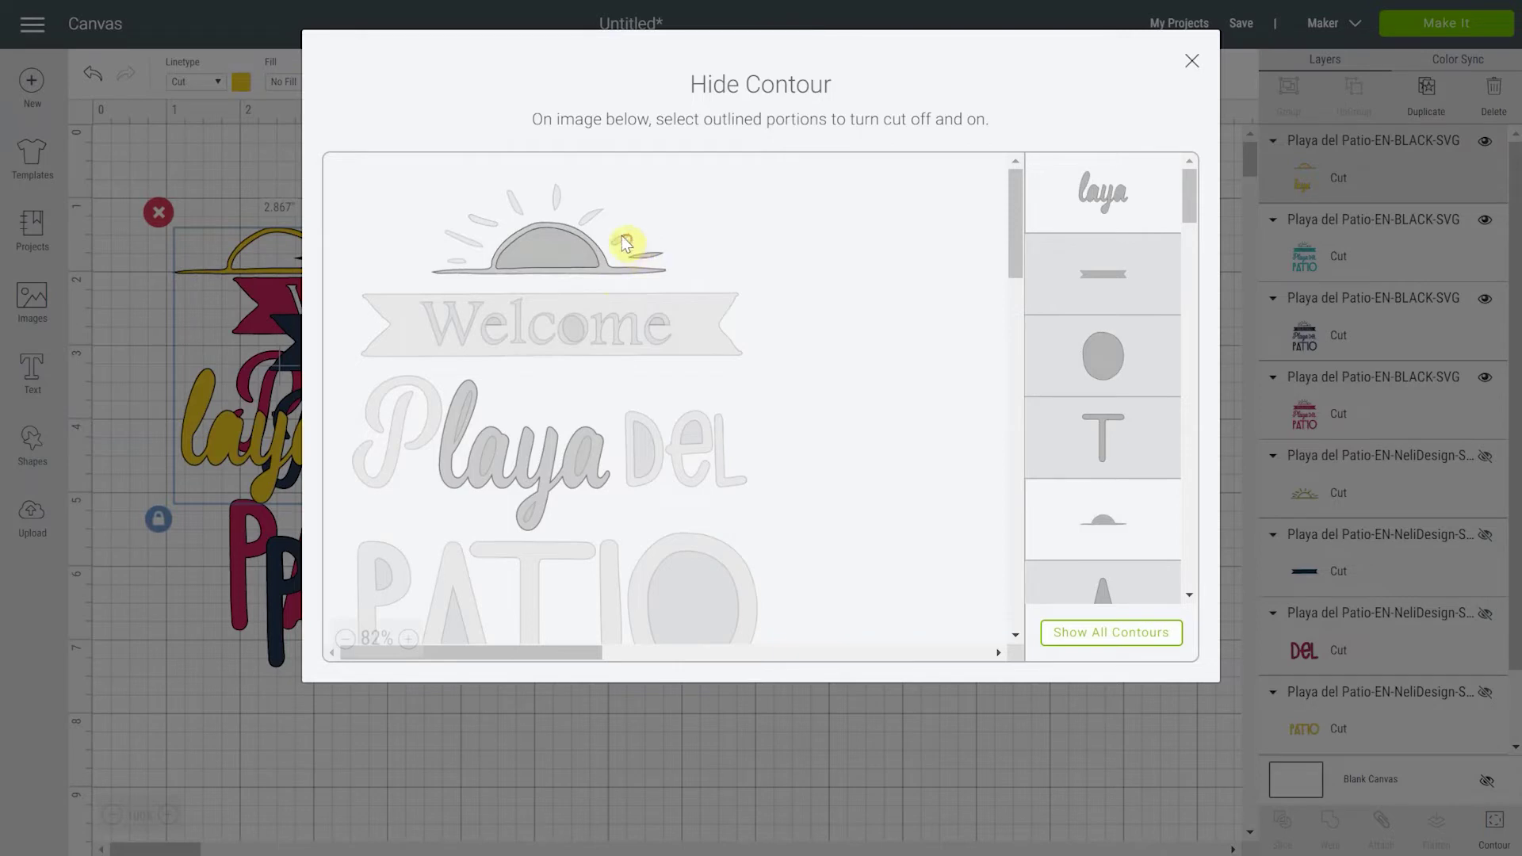
left_click(593, 214)
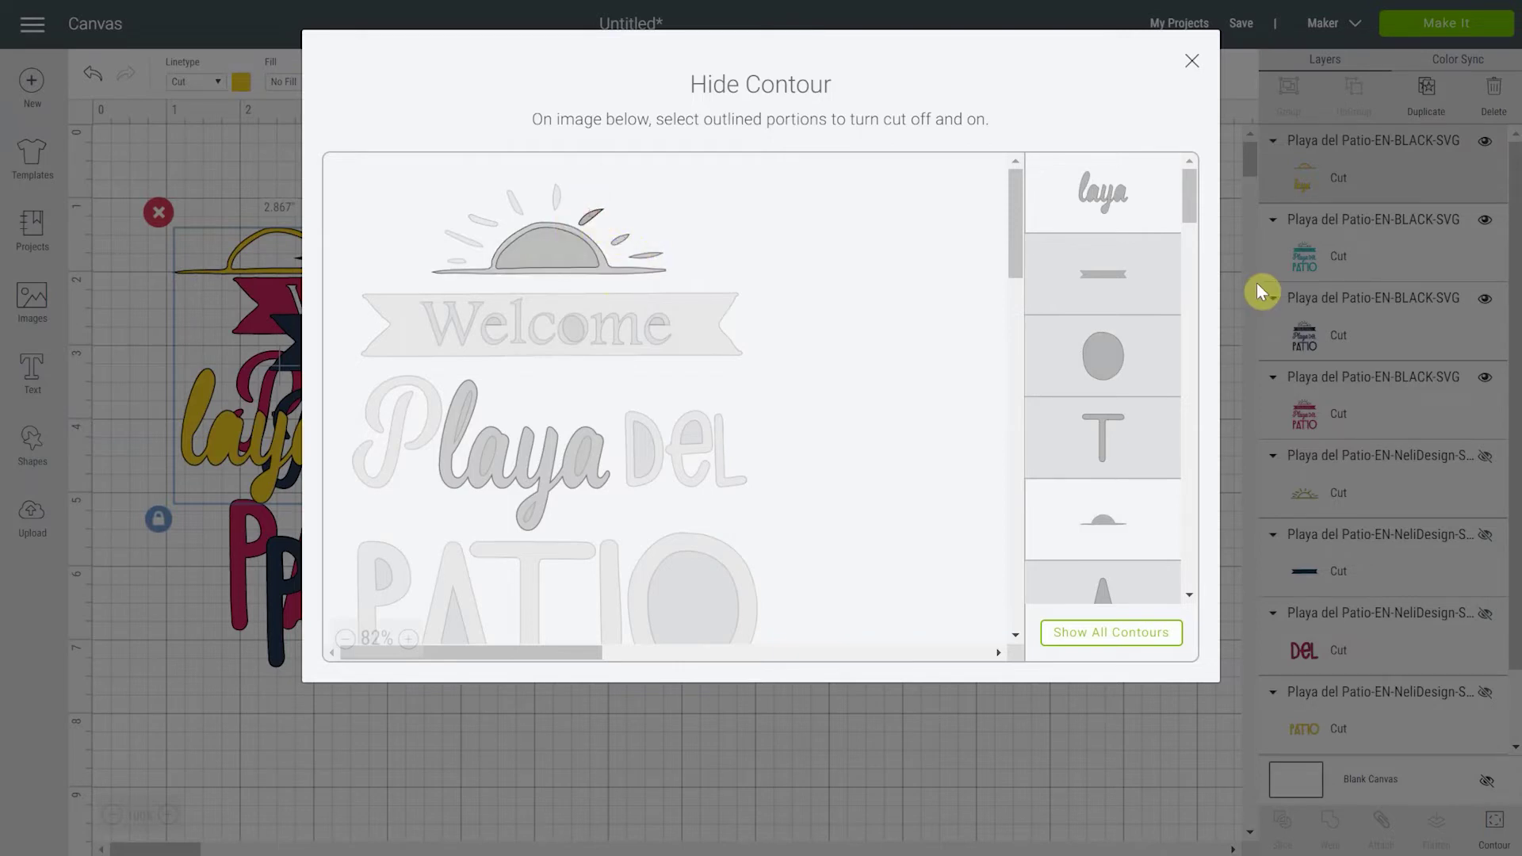
- Turn on the sun's remaining top and left rays, using the contour list and the design preview
scroll(1101, 295, "down", 12)
scroll(1101, 295, "down", 10)
scroll(1101, 295, "down", 5)
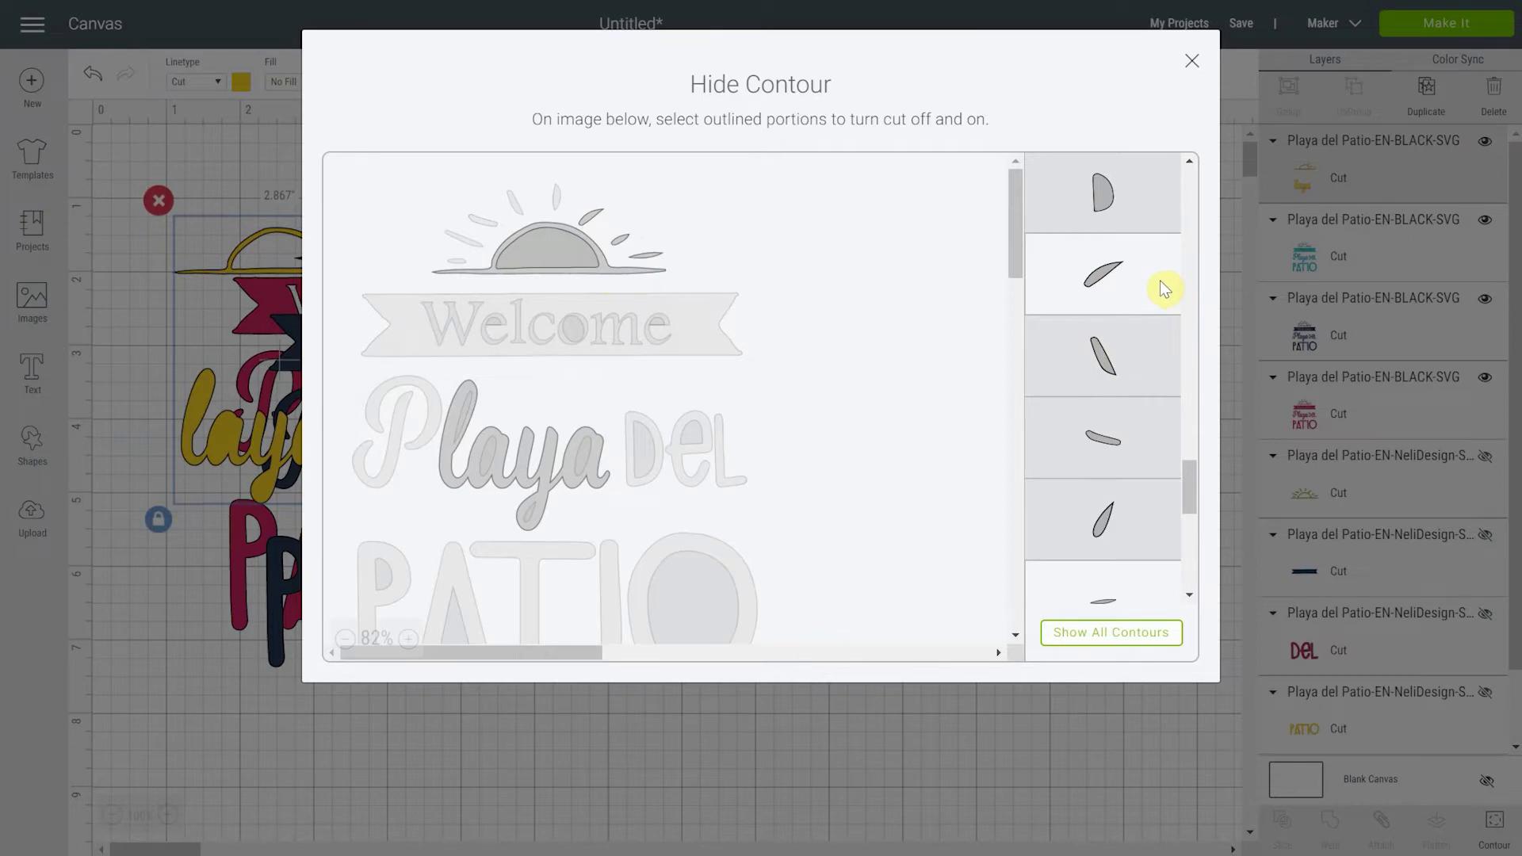
left_click(1106, 346)
left_click(1110, 439)
left_click(1111, 512)
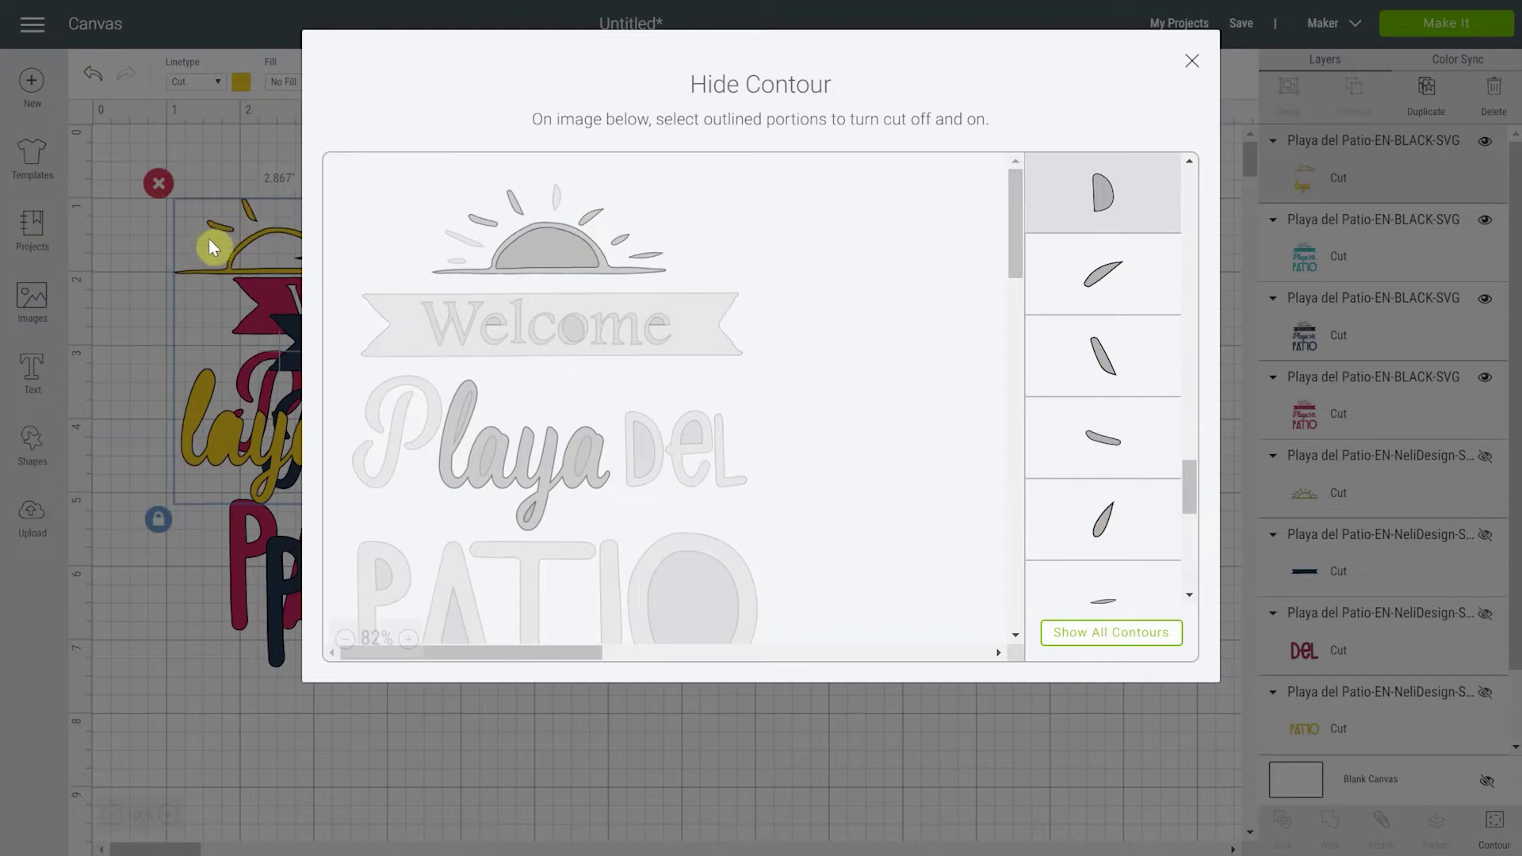
left_click(467, 243)
left_click(459, 258)
left_click(554, 194)
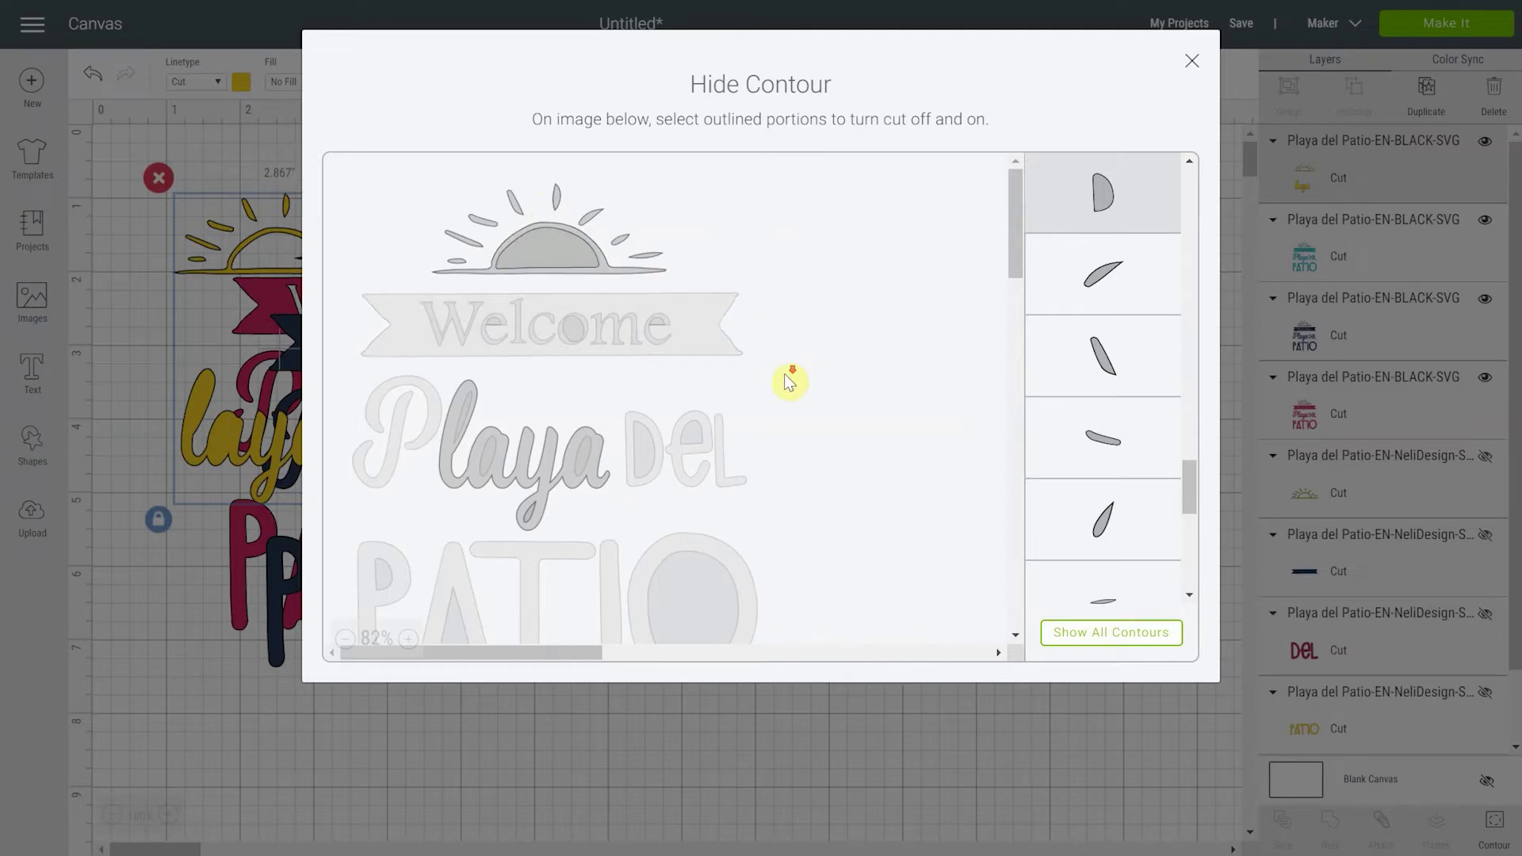
- Turn all the PATIO letters back on in the yellow copy, including the inner cut-outs of the P, A and O
scroll(682, 395, "down", 3)
left_click(366, 437)
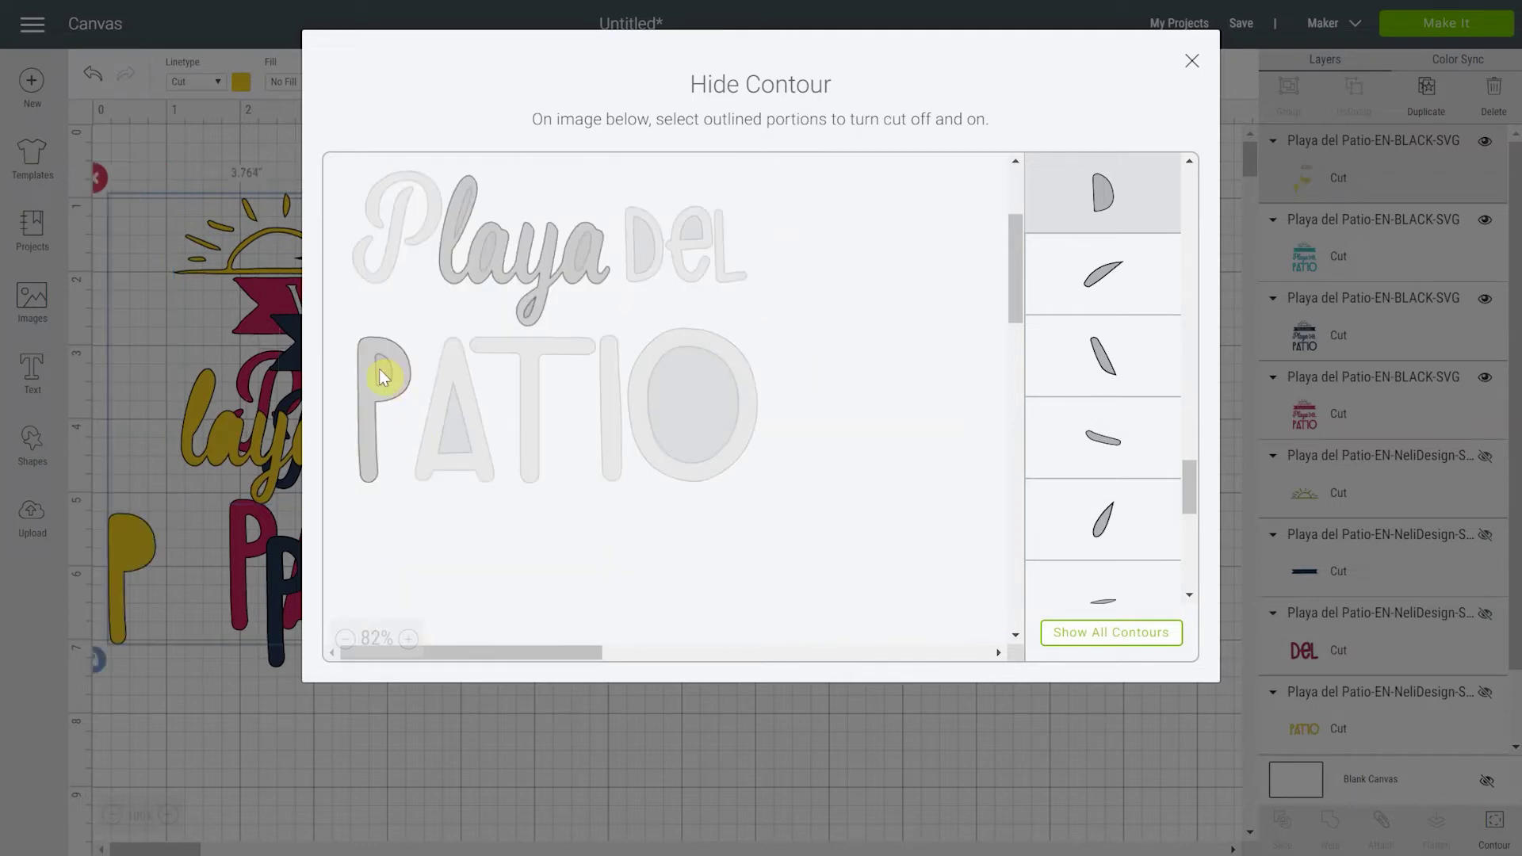
left_click(451, 430)
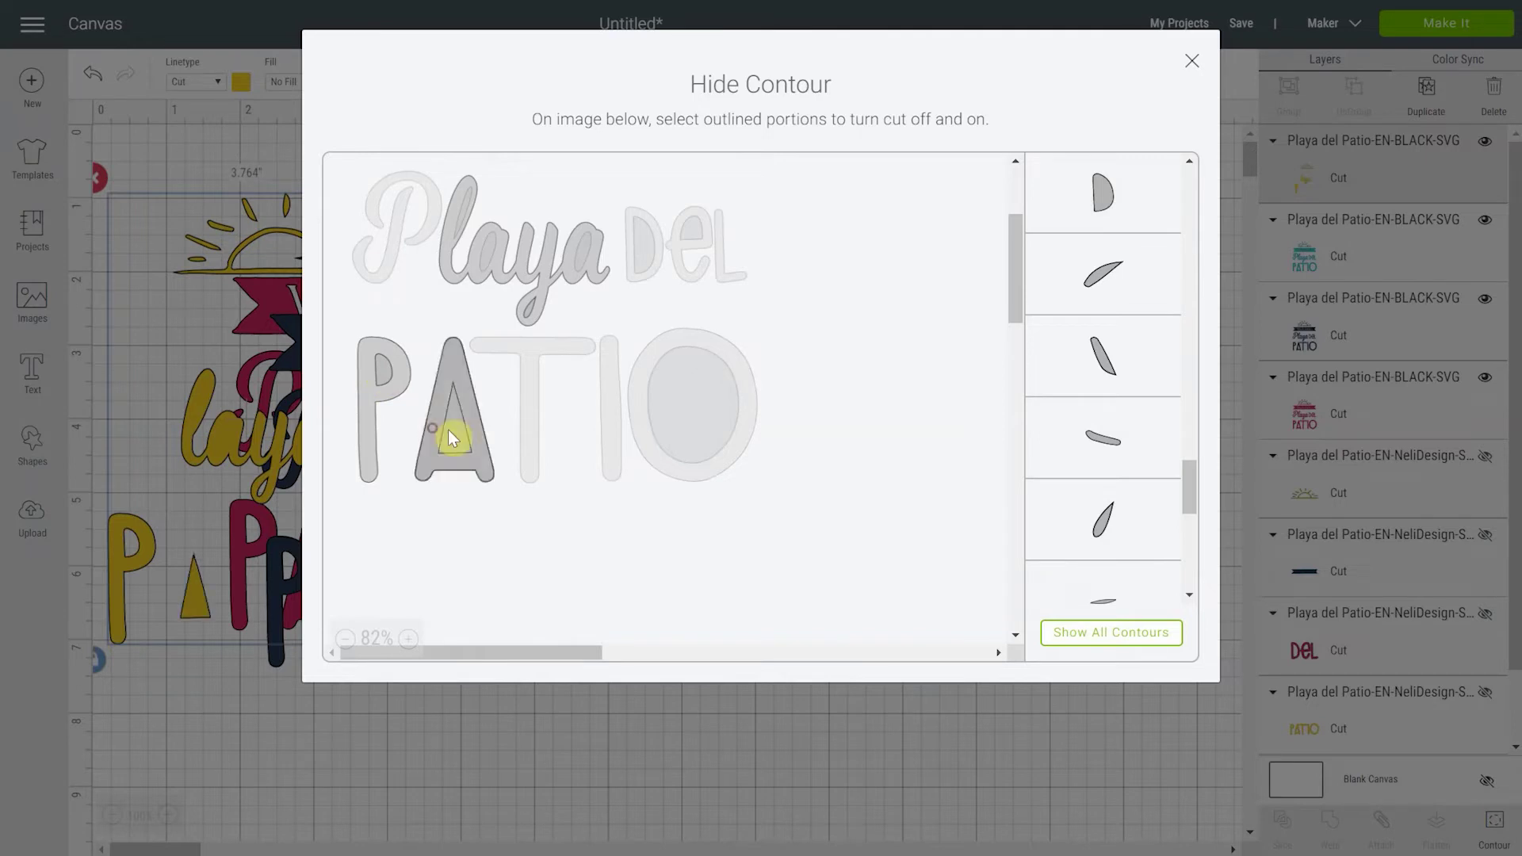
left_click(735, 441)
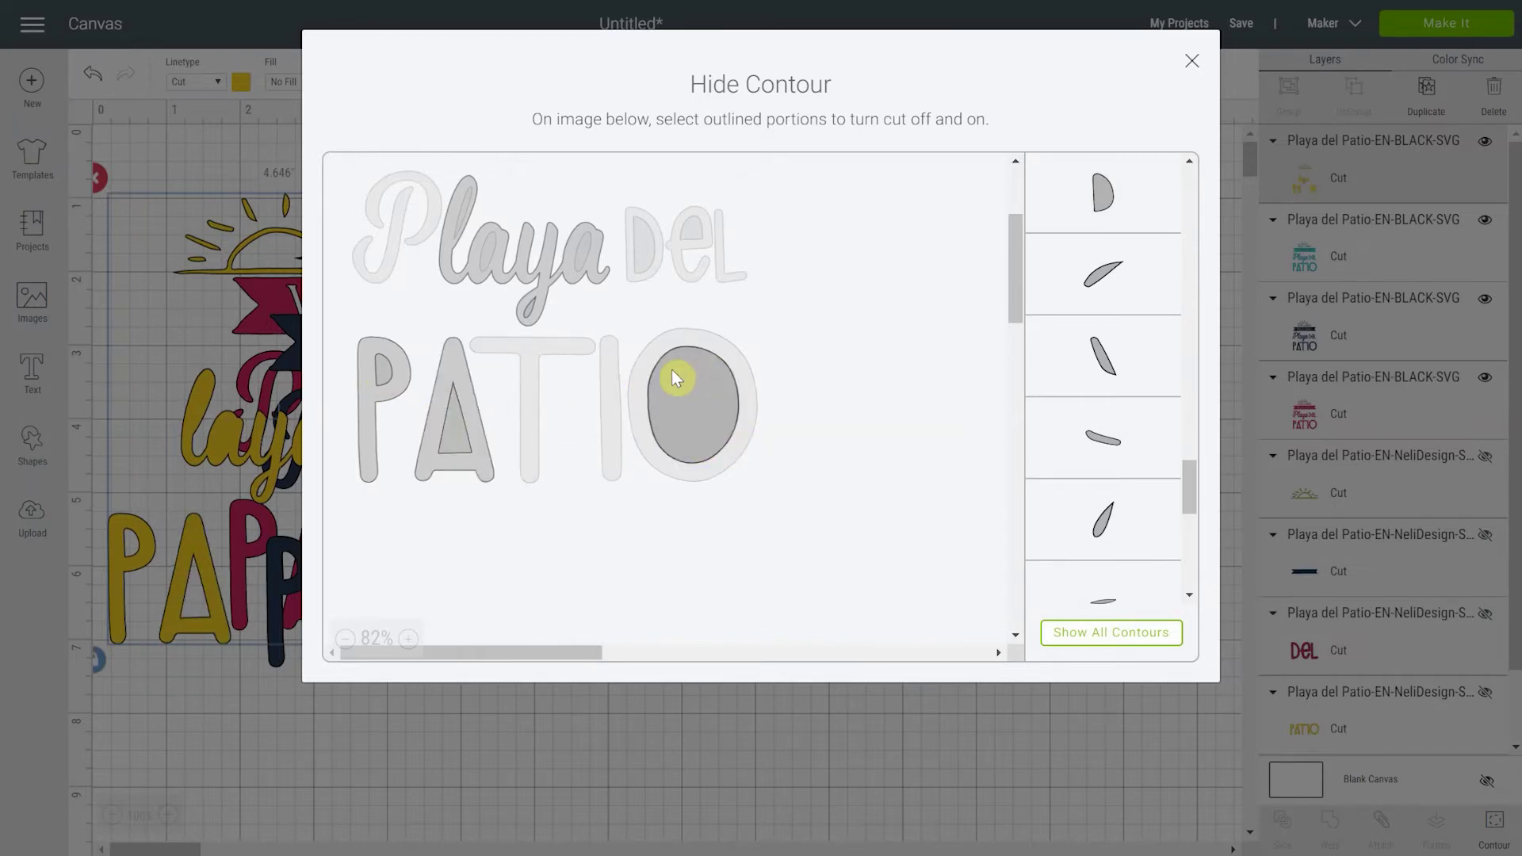
left_click(683, 391)
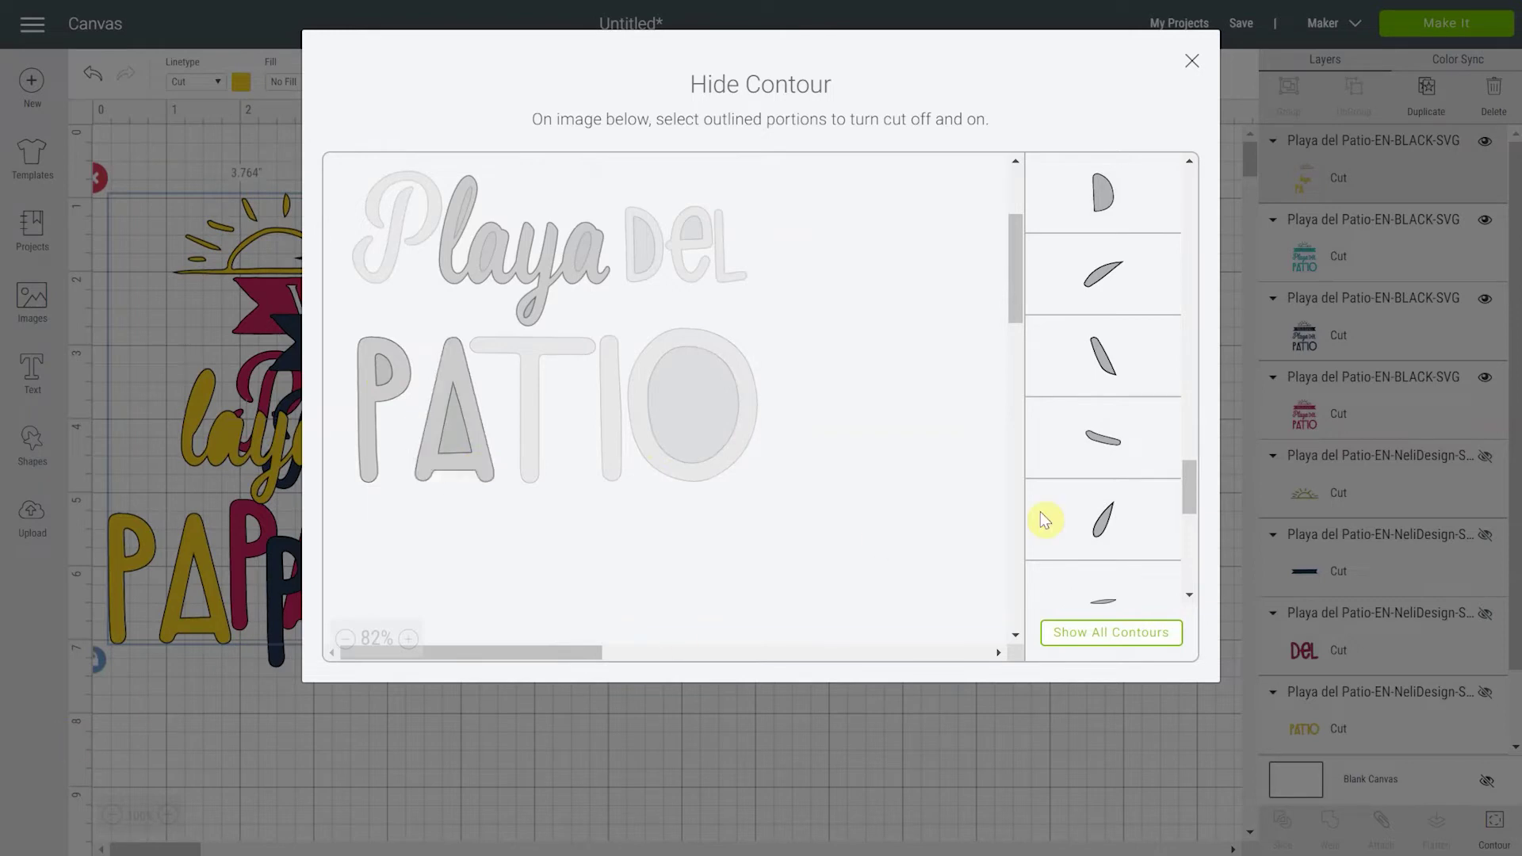
left_click(691, 448)
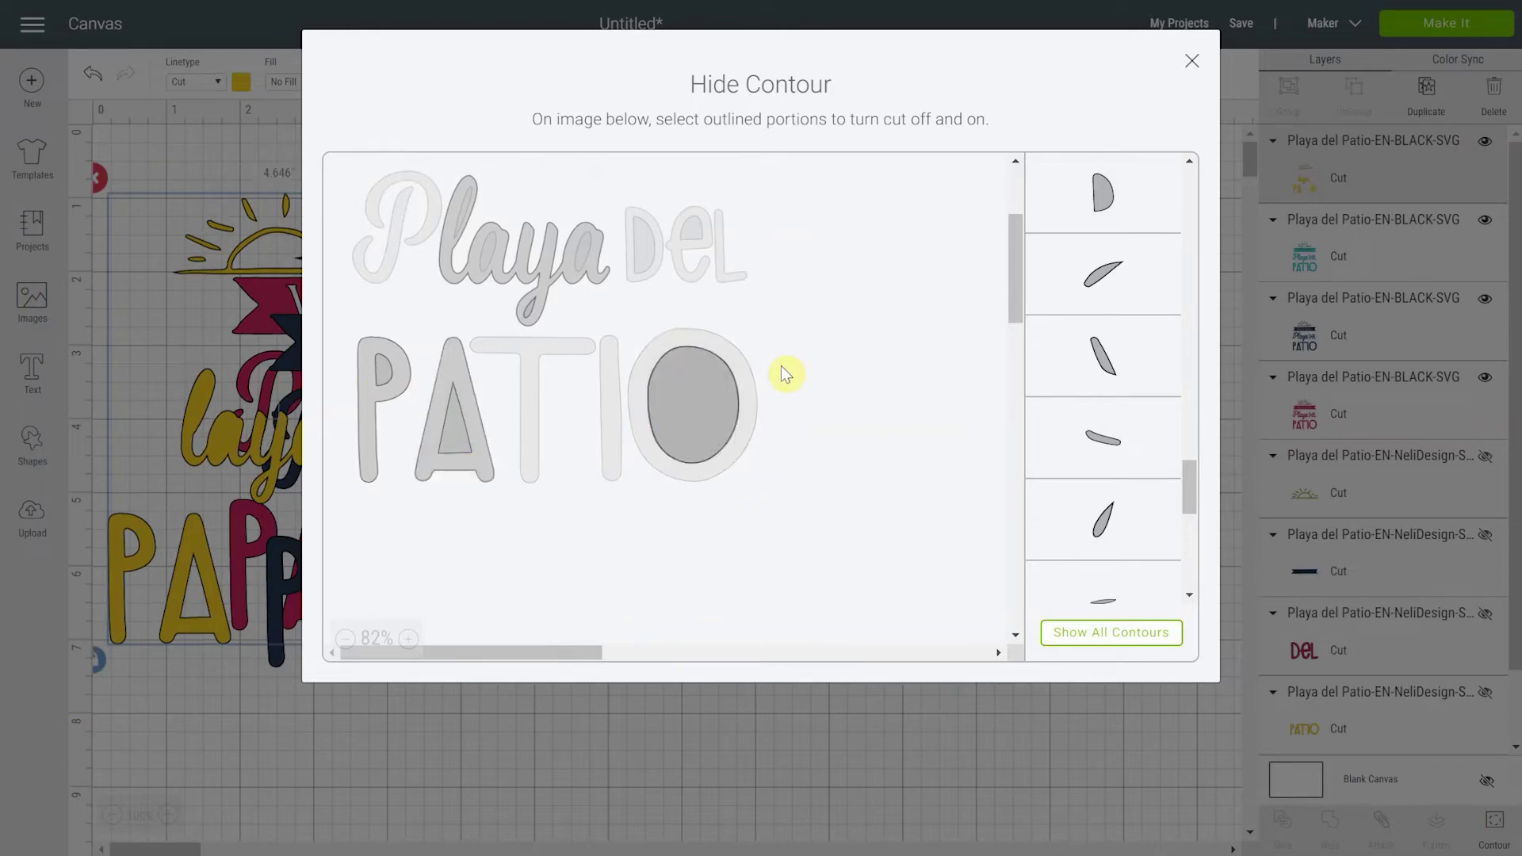
left_click(749, 435)
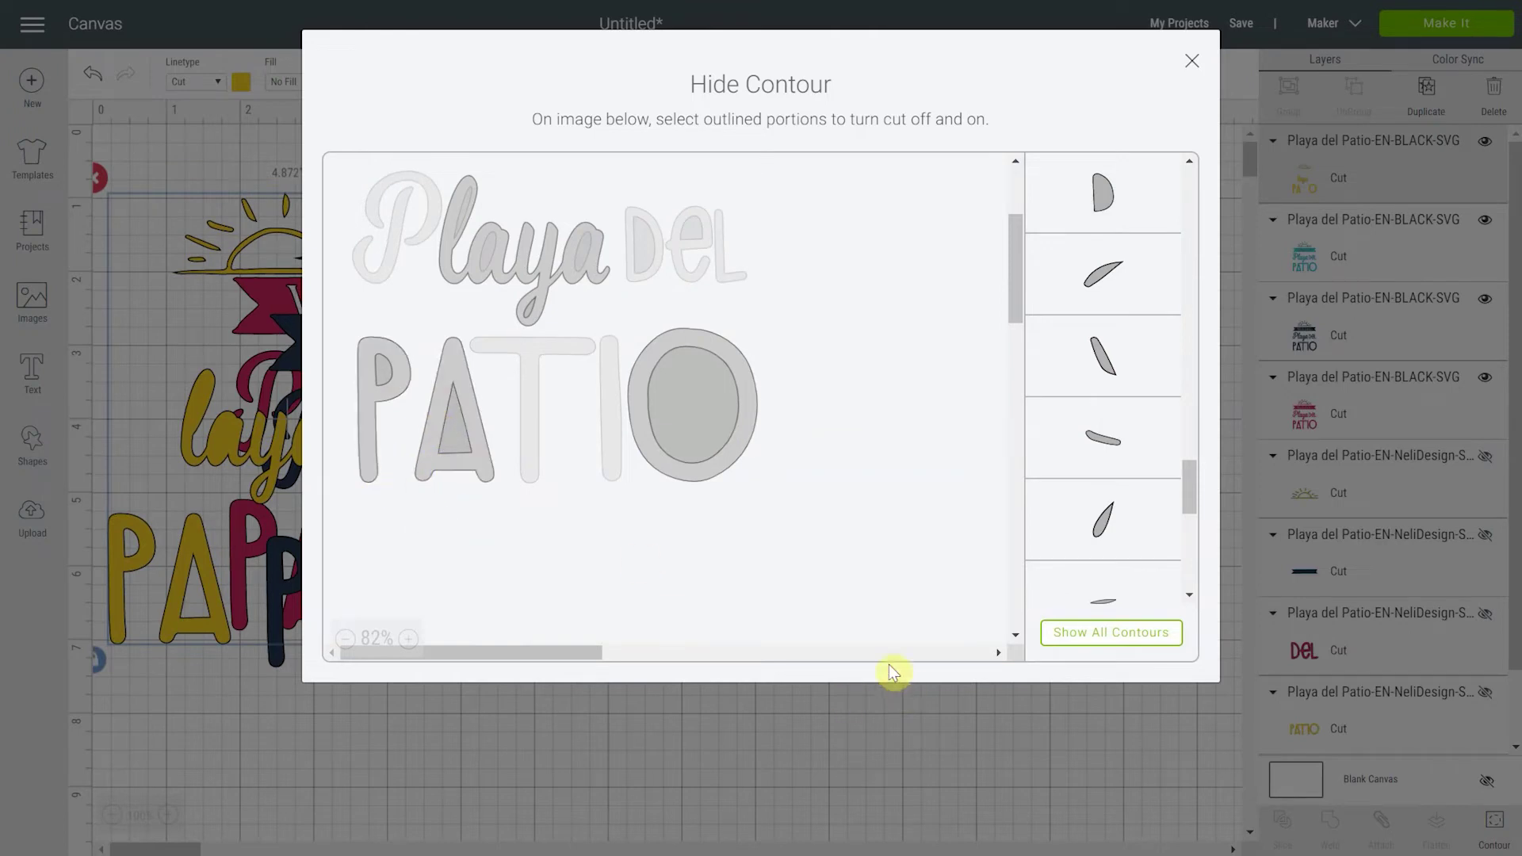
left_click(535, 451)
left_click(616, 457)
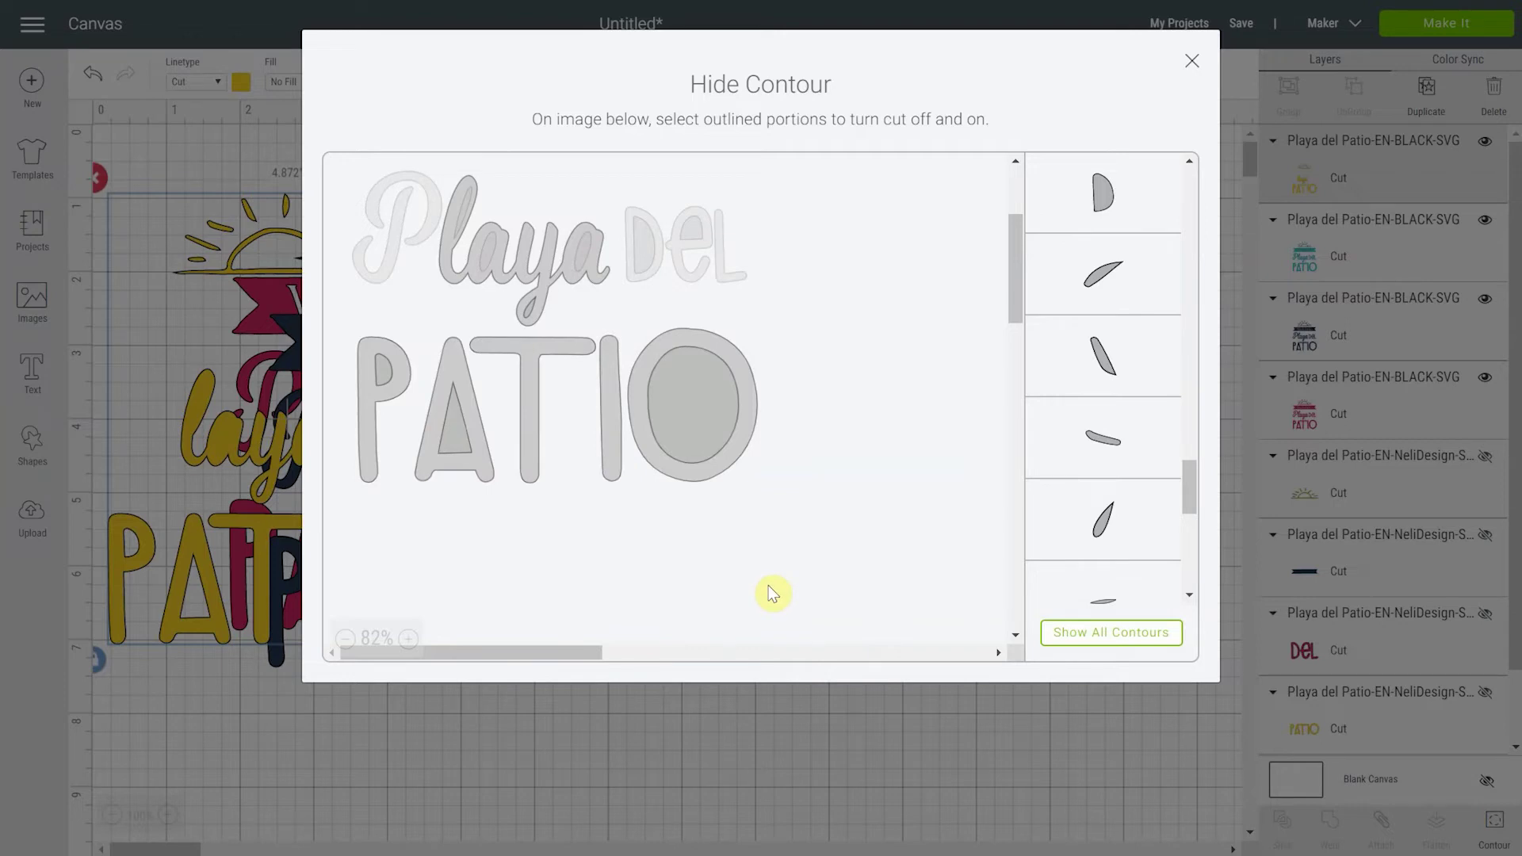
- Hide the "laya" lettering in the yellow copy, then move that copy clear of the others to about X 9.40, Y 0.97
left_click(598, 273)
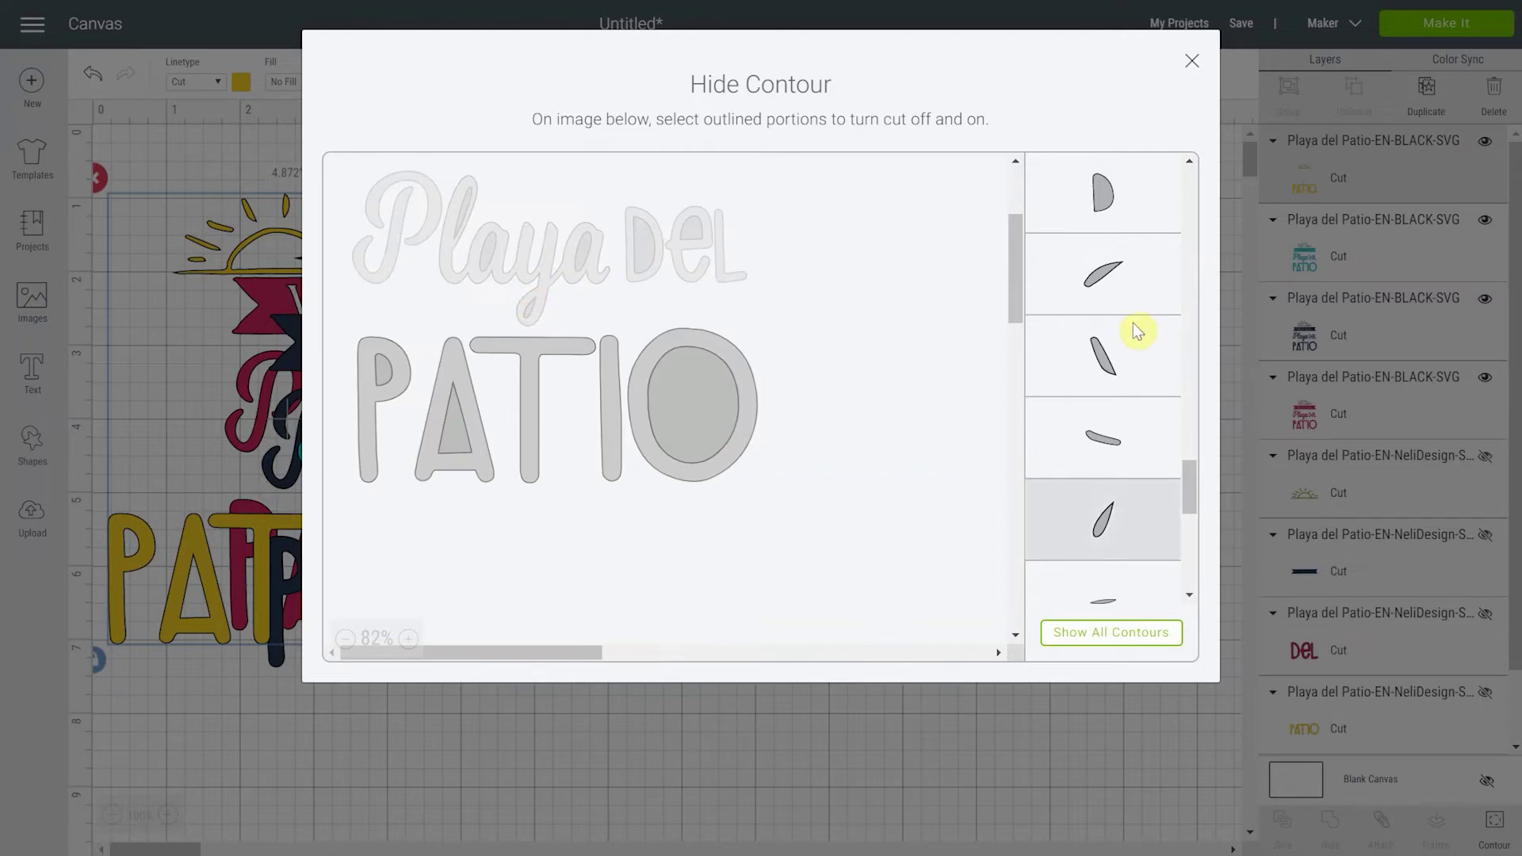
scroll(922, 290, "up", 3)
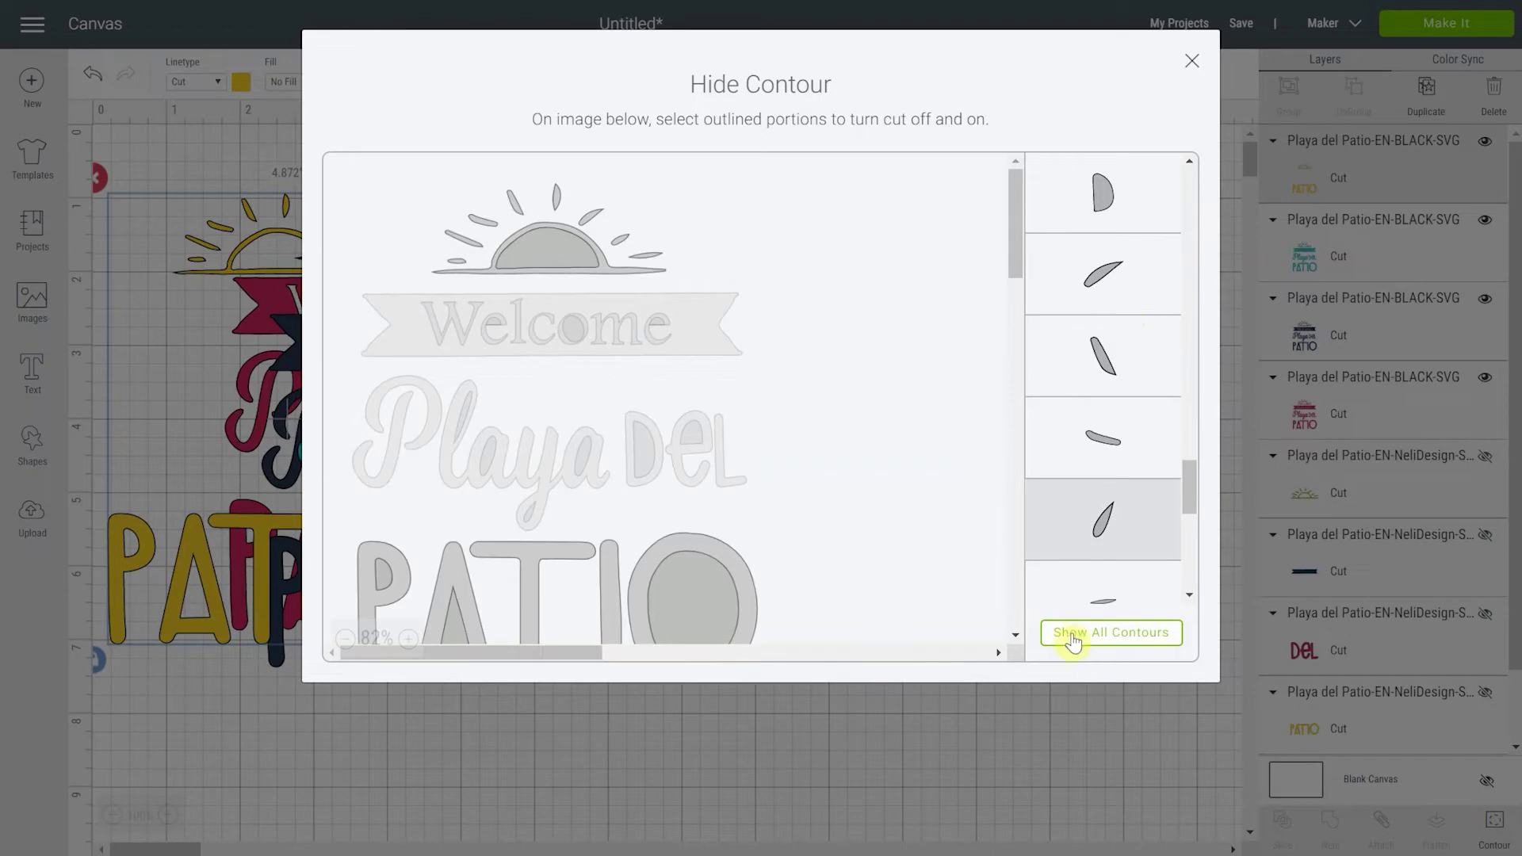
left_click(1192, 62)
left_click_drag(264, 572, 939, 568)
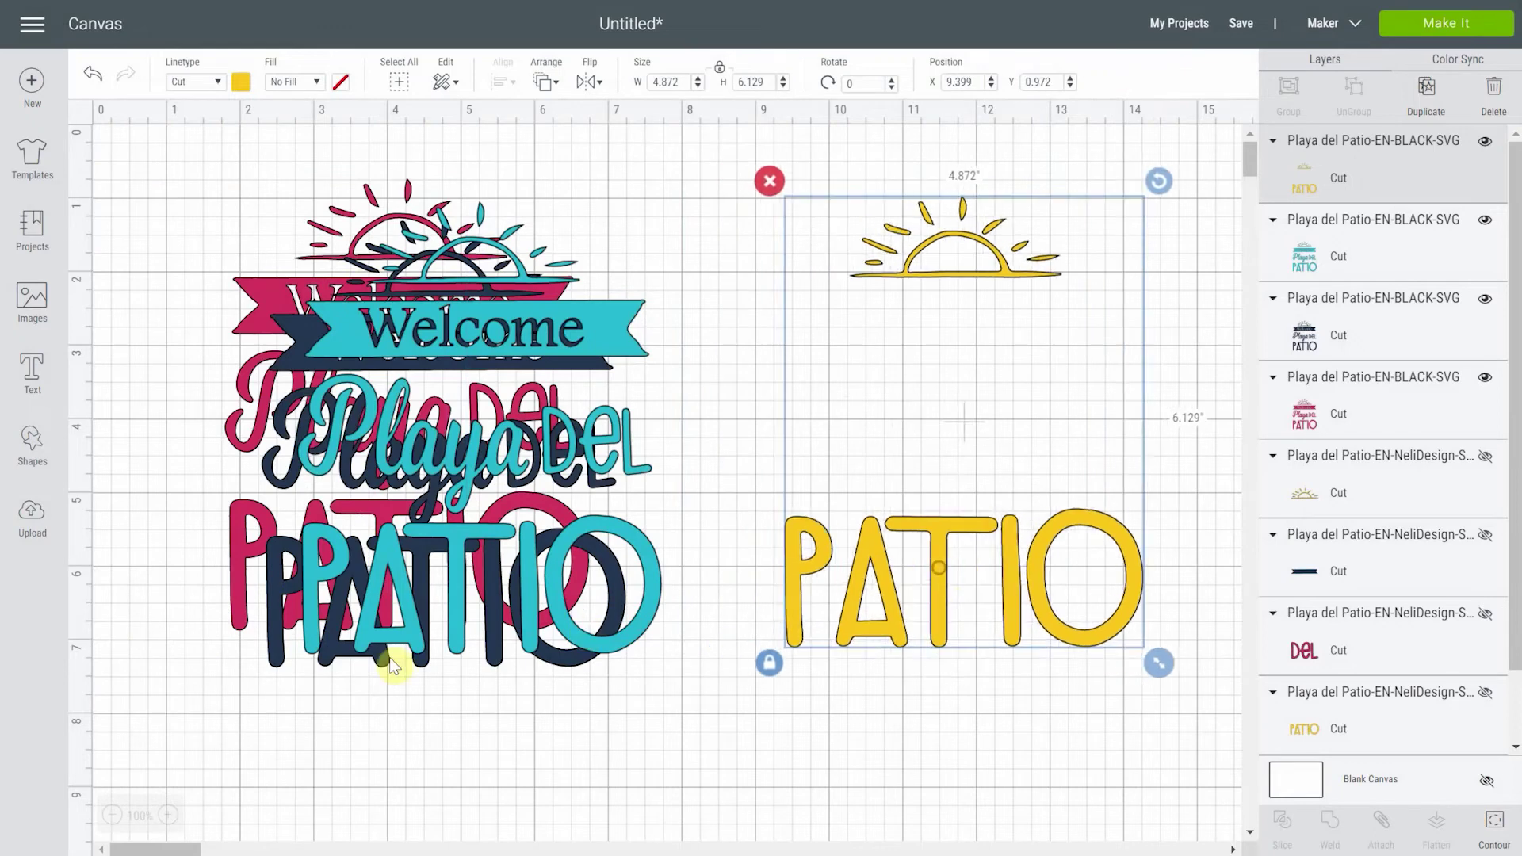
- Move the teal copy to about X 0.10, Y 0.96 and hide all of its contours except the "laya" lettering
left_click(533, 644)
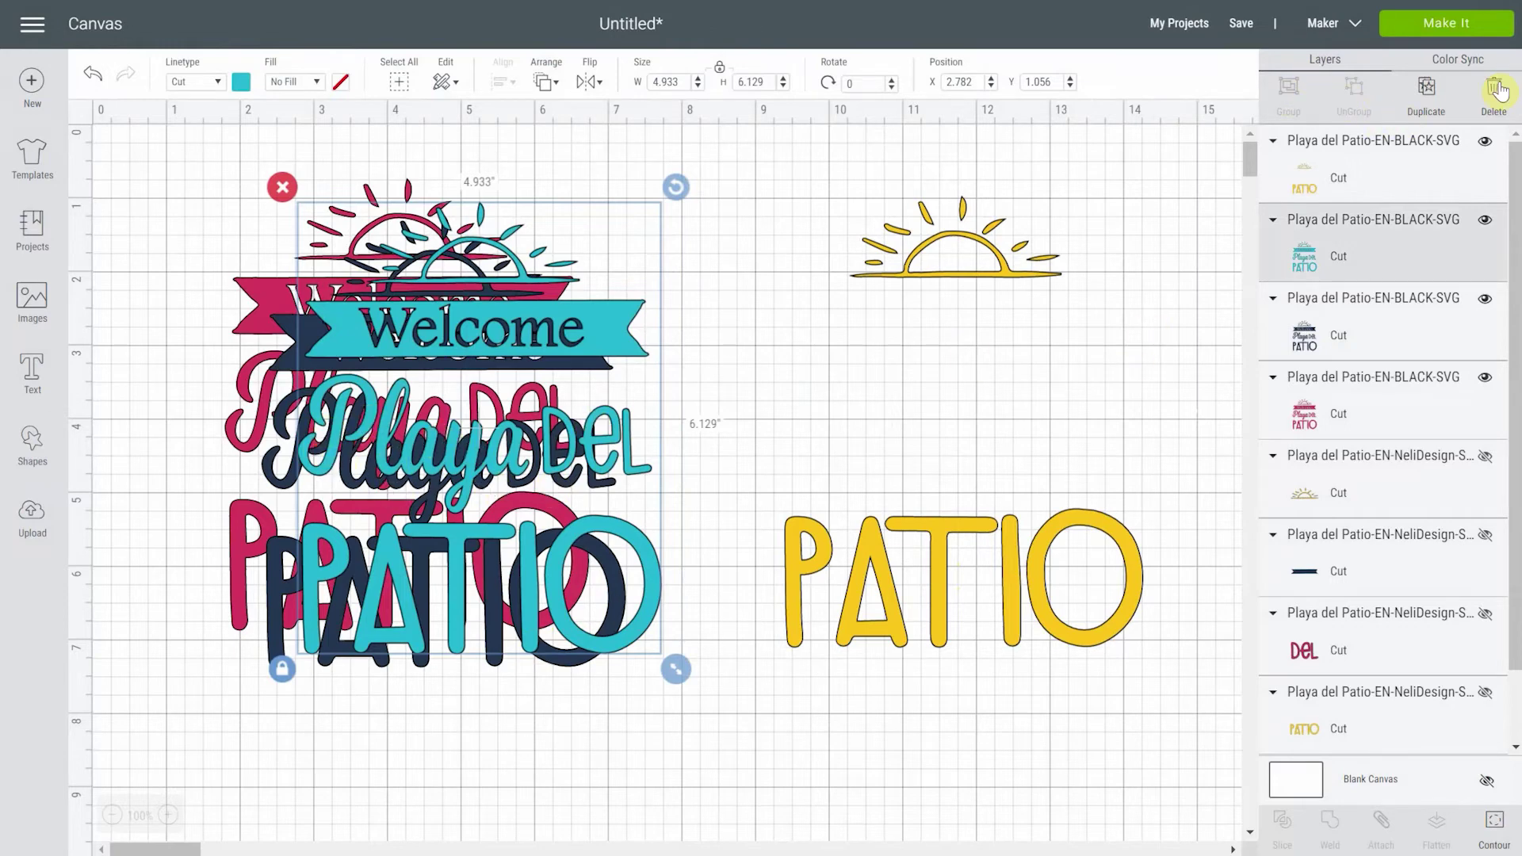
left_click_drag(500, 450, 305, 431)
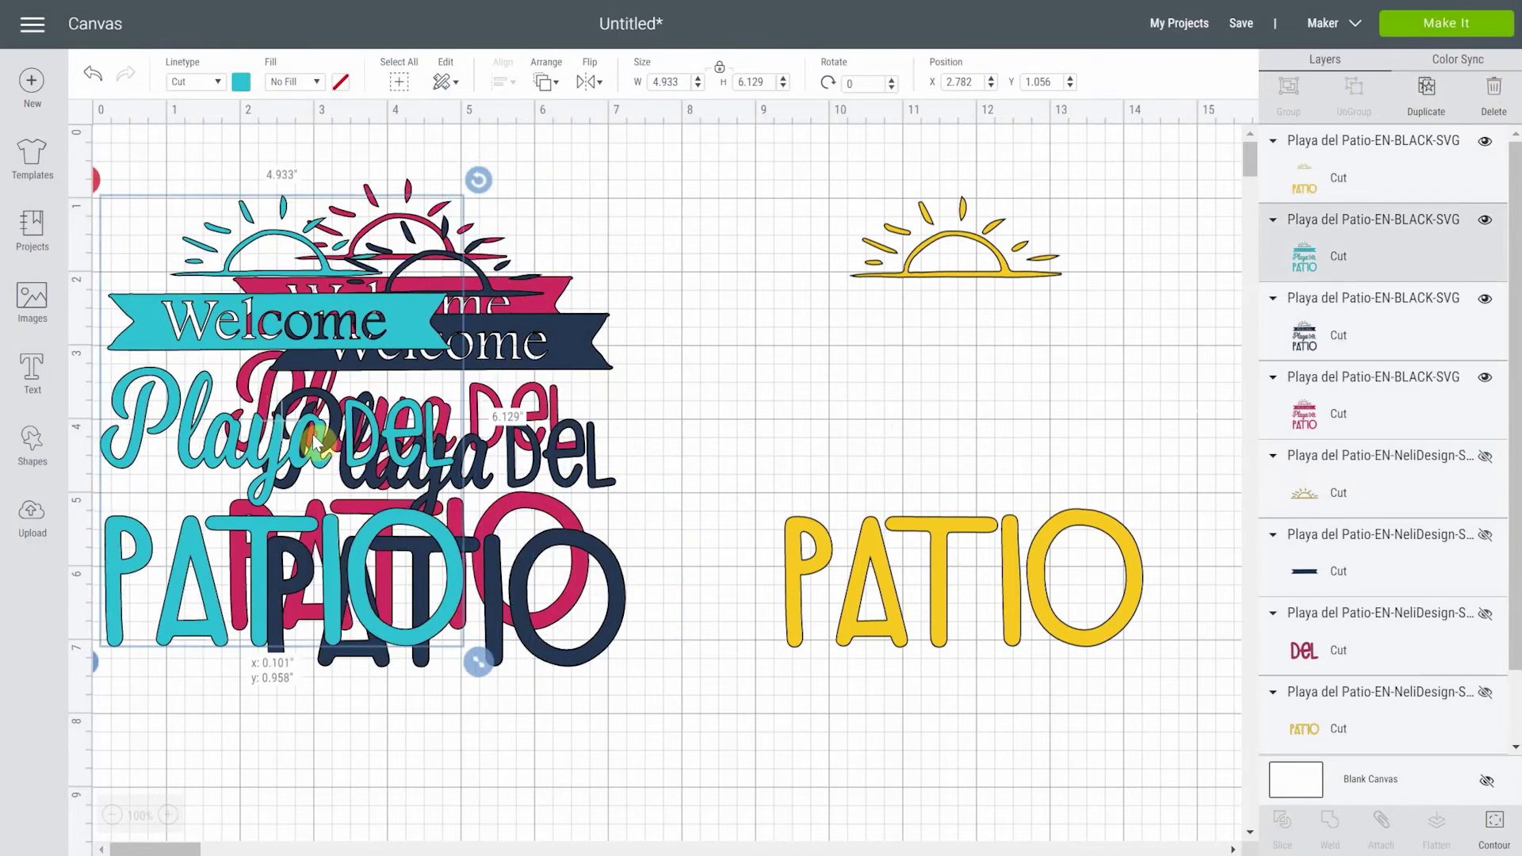
left_click(1494, 824)
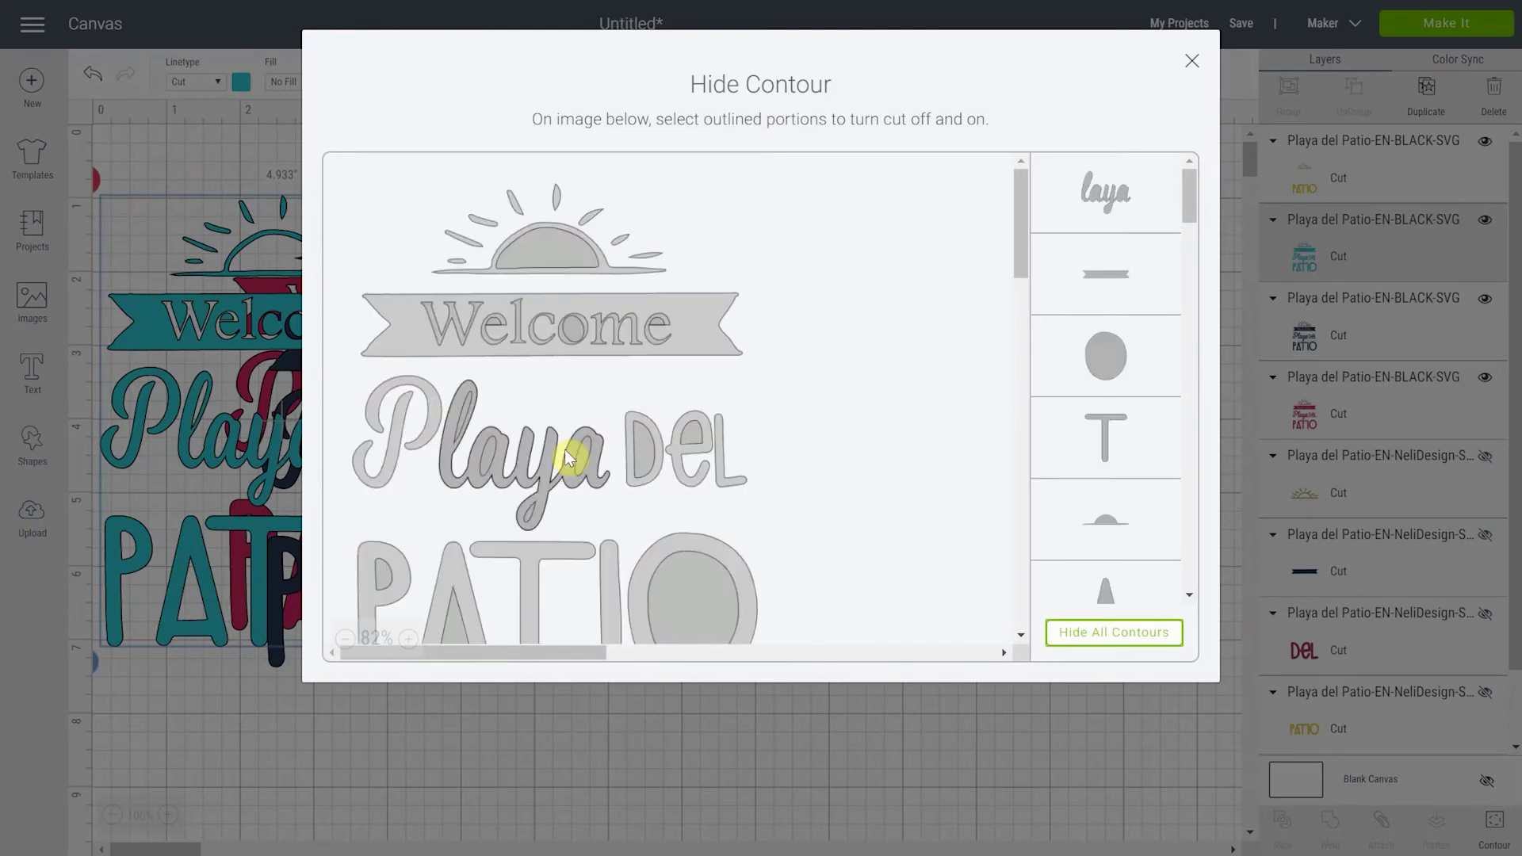
left_click(1159, 634)
left_click(467, 458)
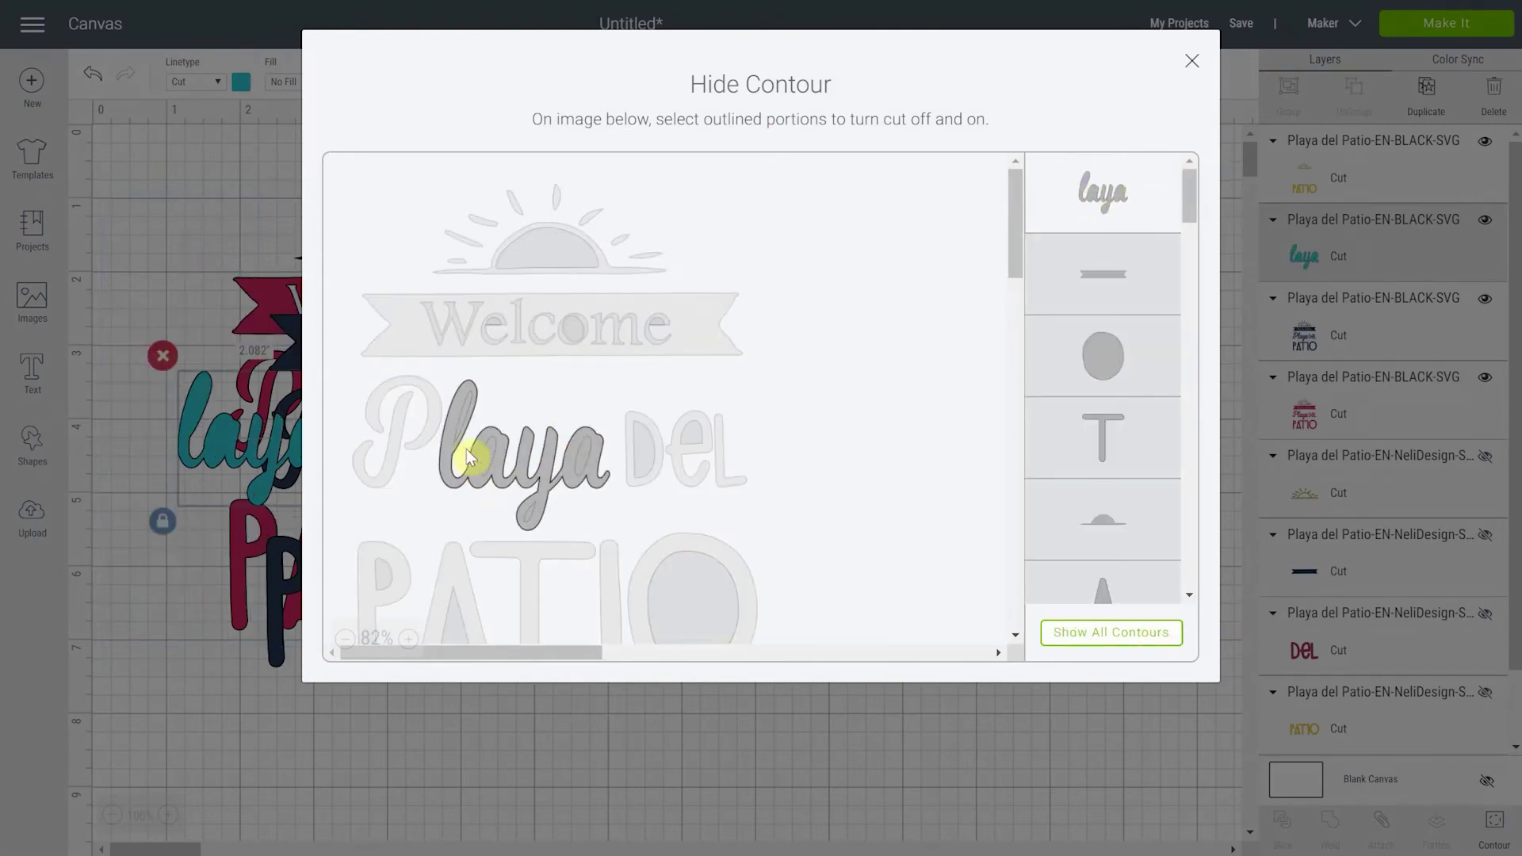
- Turn on the script P in the teal copy and place the word Playa above the yellow PATIO at about X 9.13, Y 3.49
left_click(426, 429)
left_click(392, 444)
left_click(397, 449)
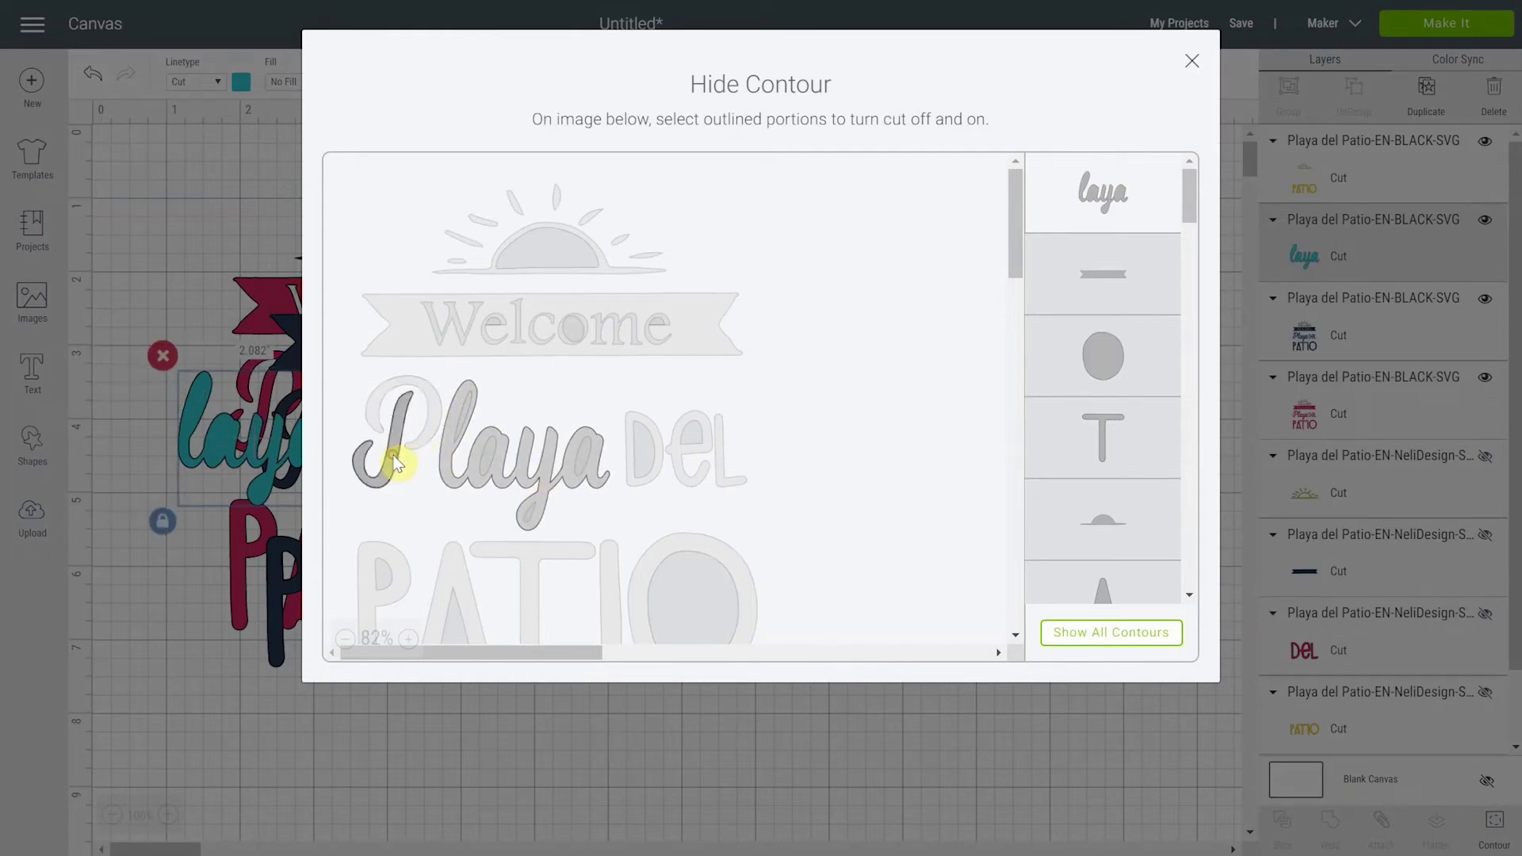
left_click(373, 417)
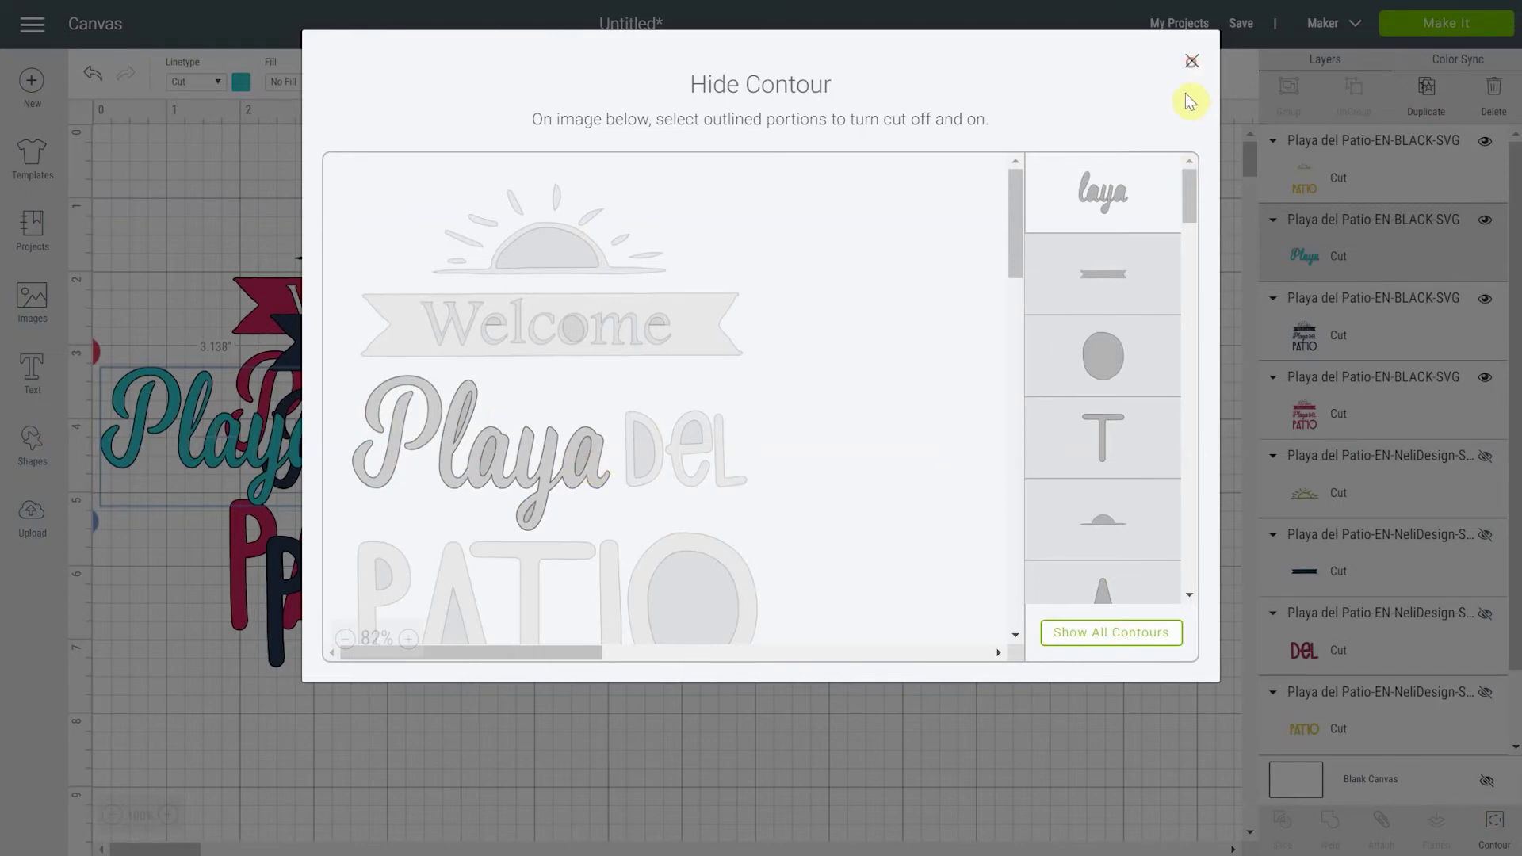
left_click(1192, 63)
left_click_drag(313, 448, 1023, 461)
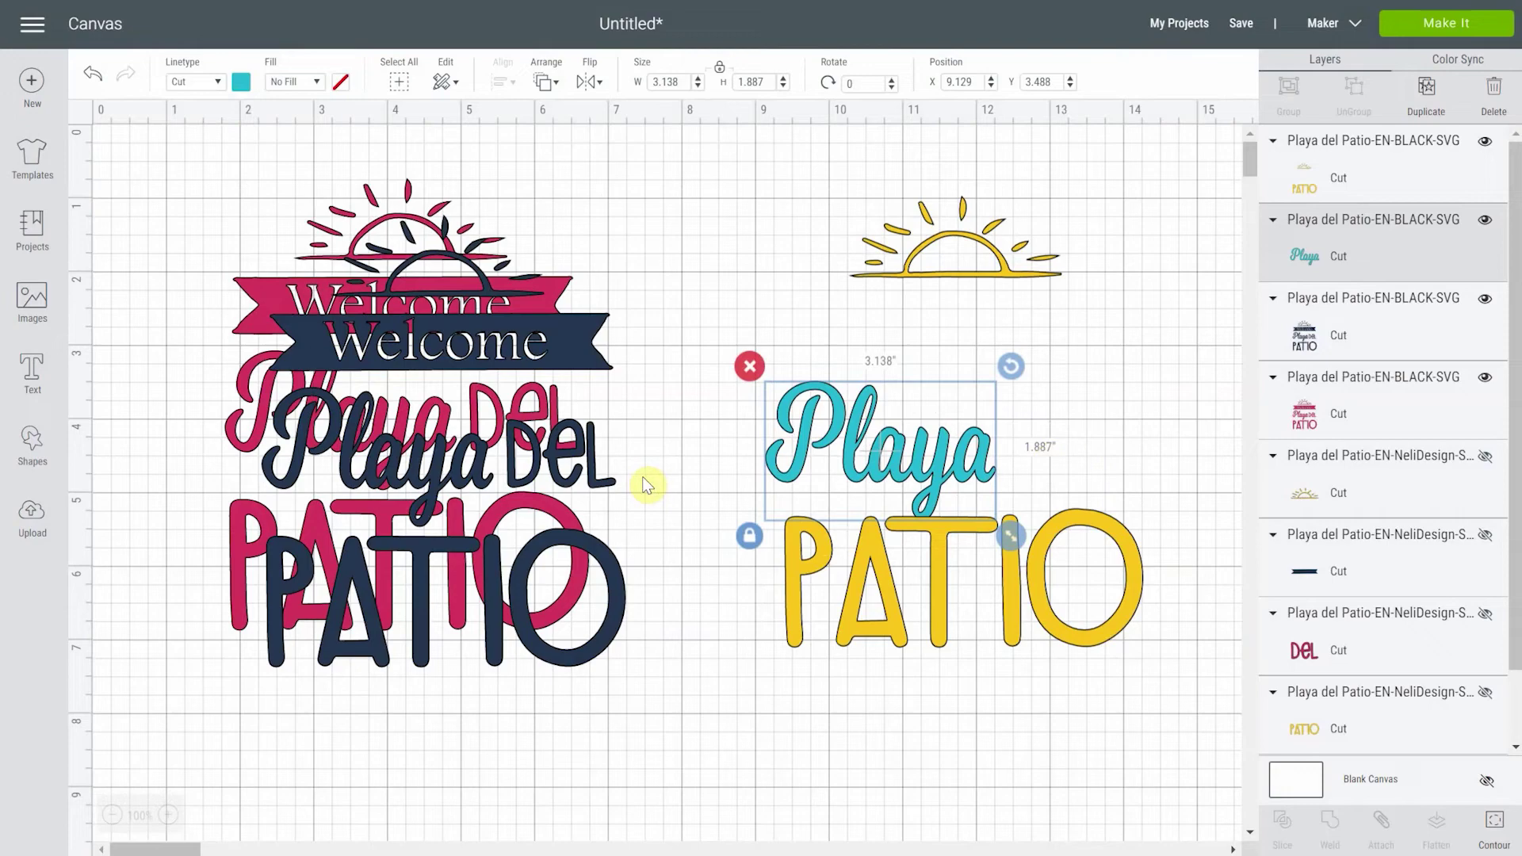
- Move the navy copy to the canvas's left edge and use Contour to leave only its banner shape shown
left_click_drag(600, 483, 227, 479)
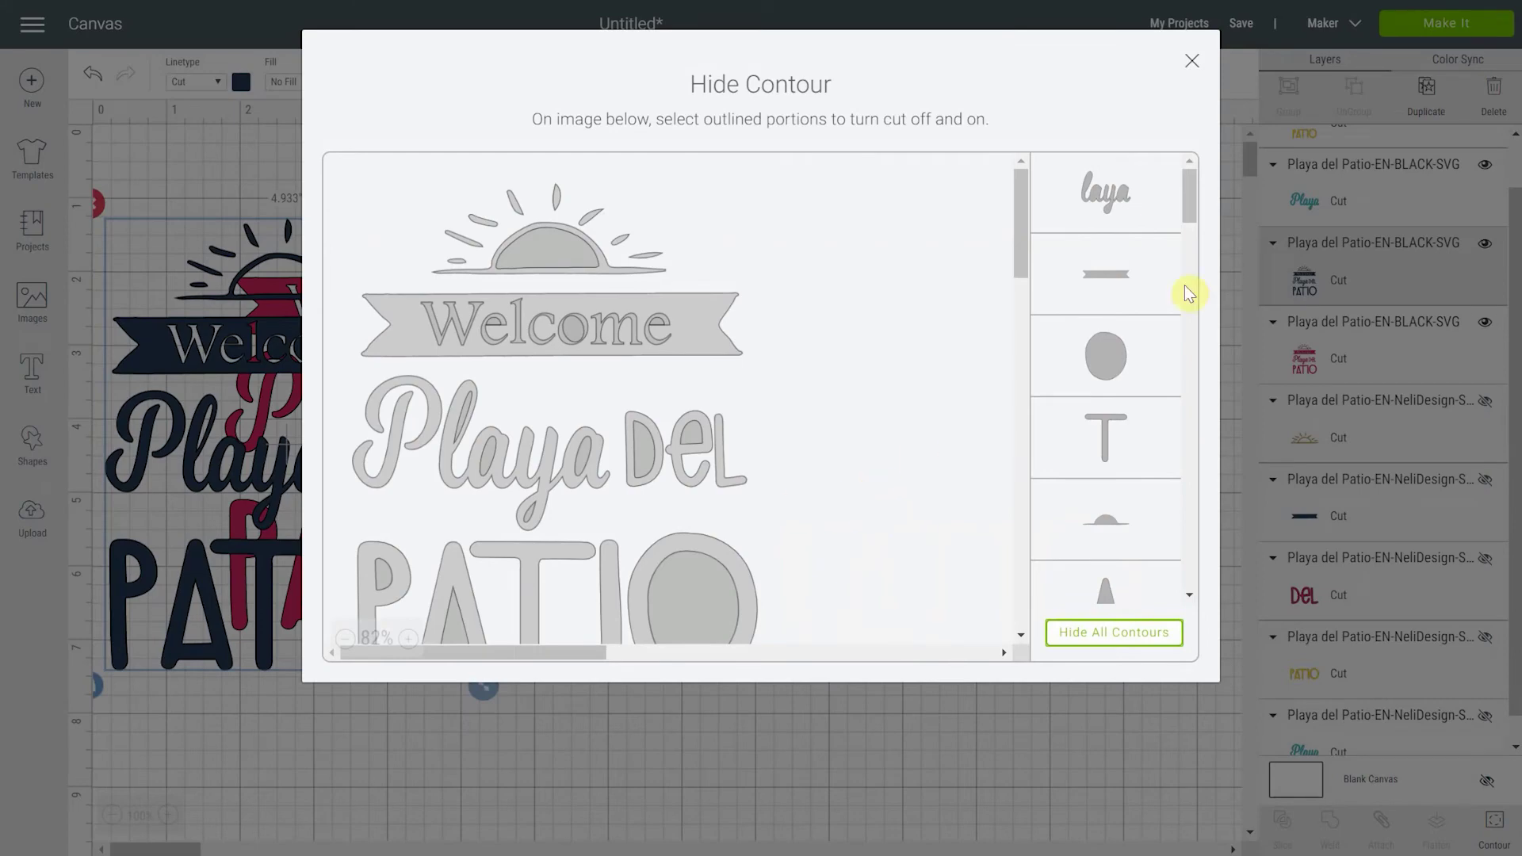
left_click(1152, 634)
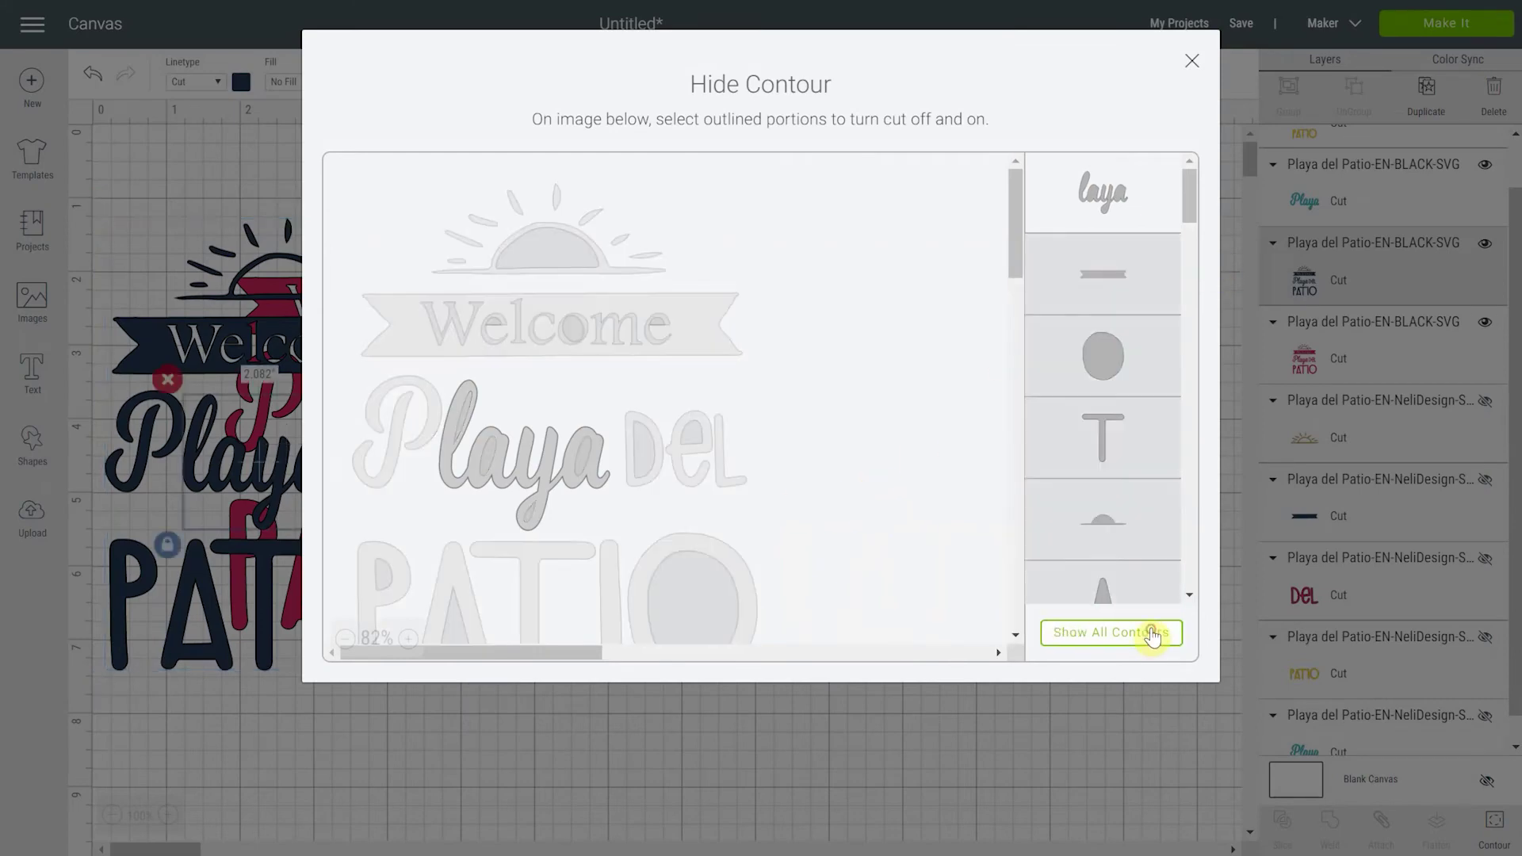
left_click(1119, 270)
- Turn on the Welcome letter cut-outs in the navy banner and place it below the yellow sun at about X 9.35, Y 2.23
left_click(459, 333)
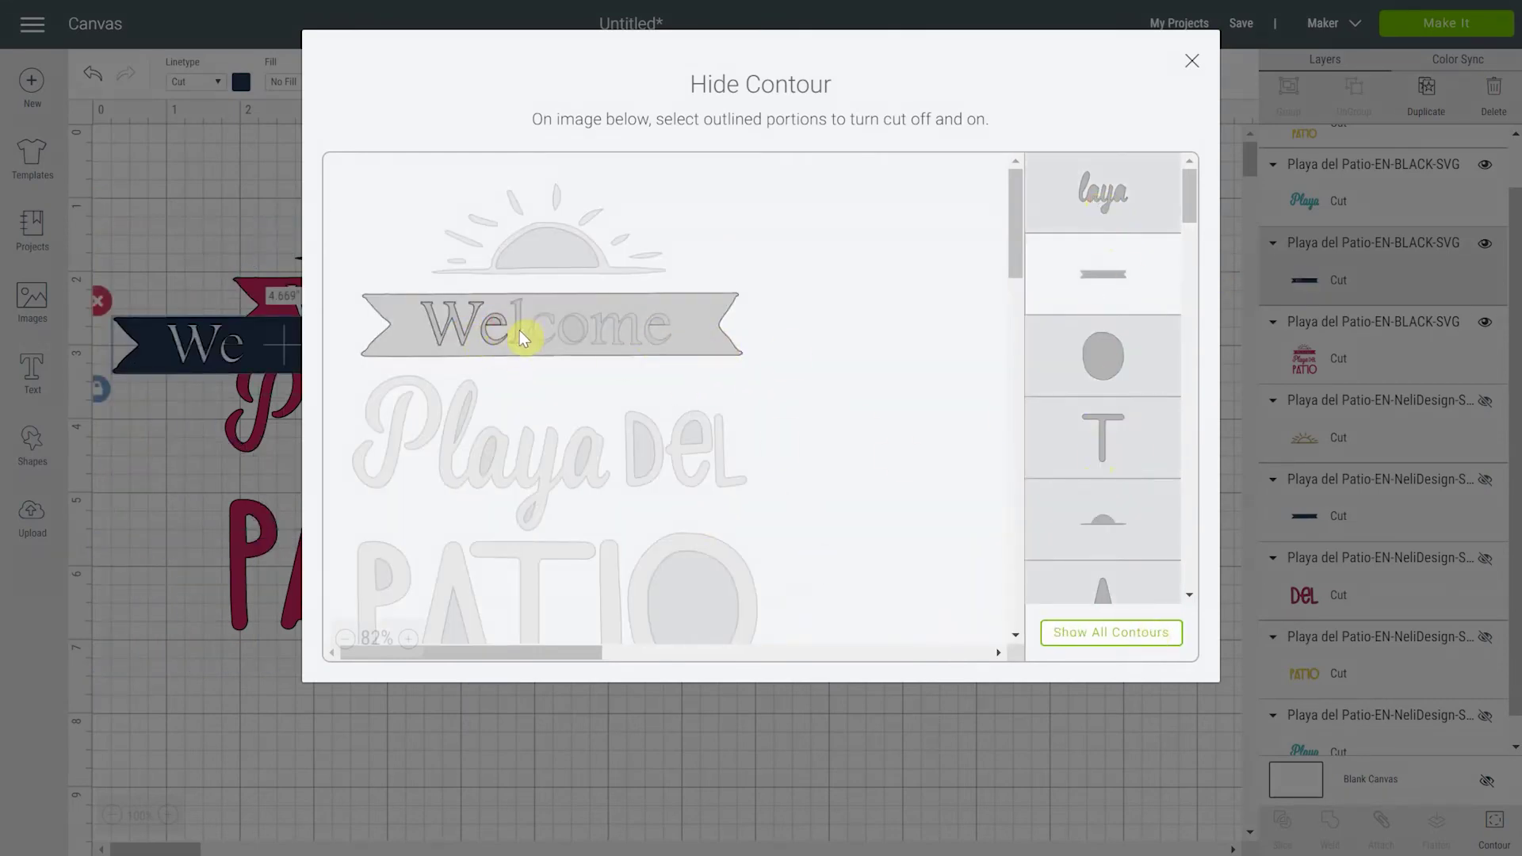
left_click(408, 638)
left_click_drag(470, 653, 491, 654)
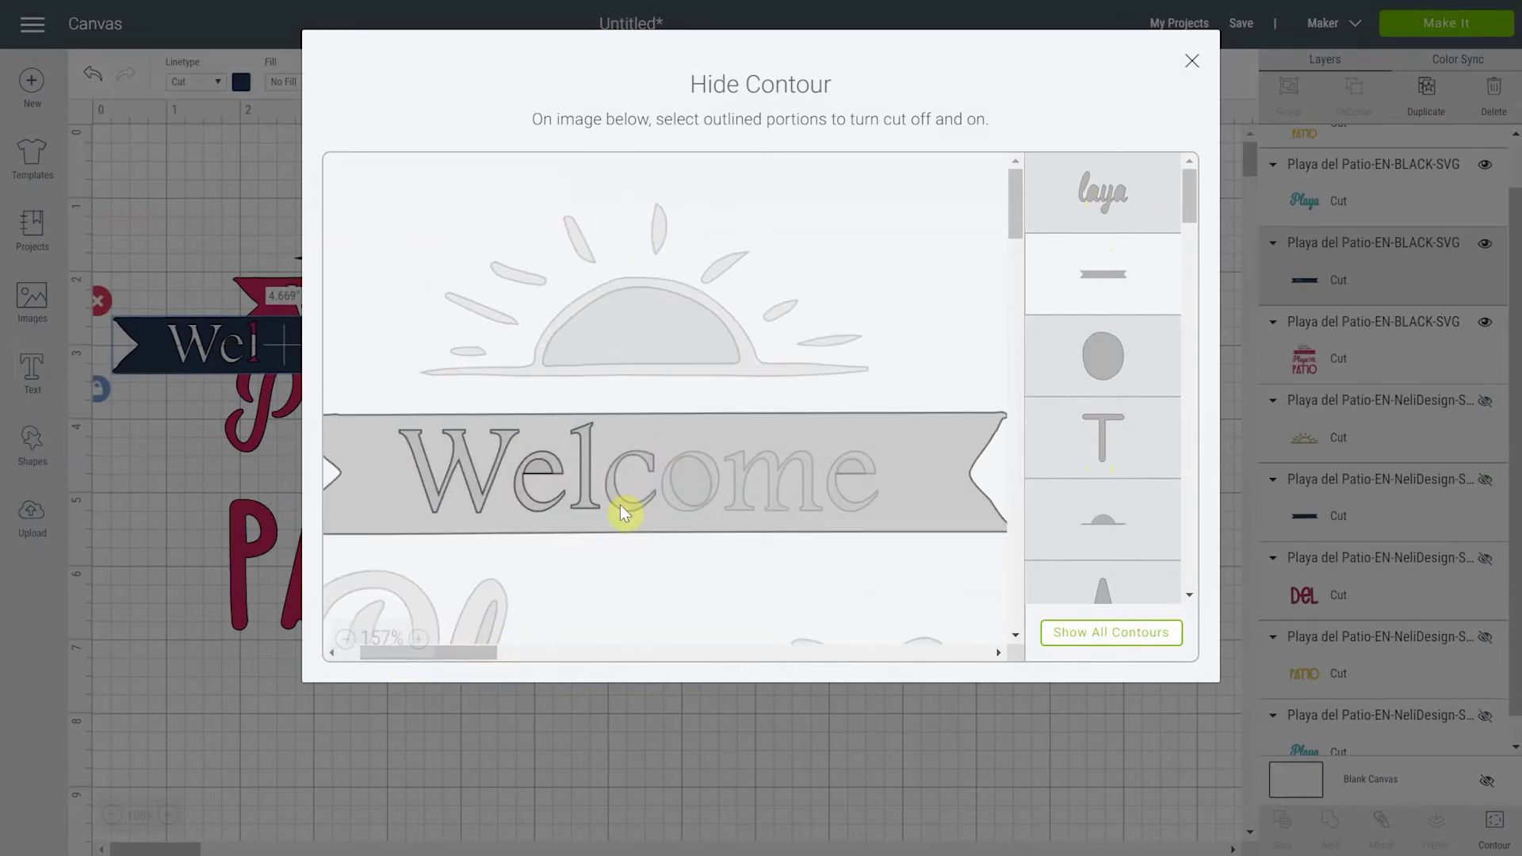
left_click(681, 507)
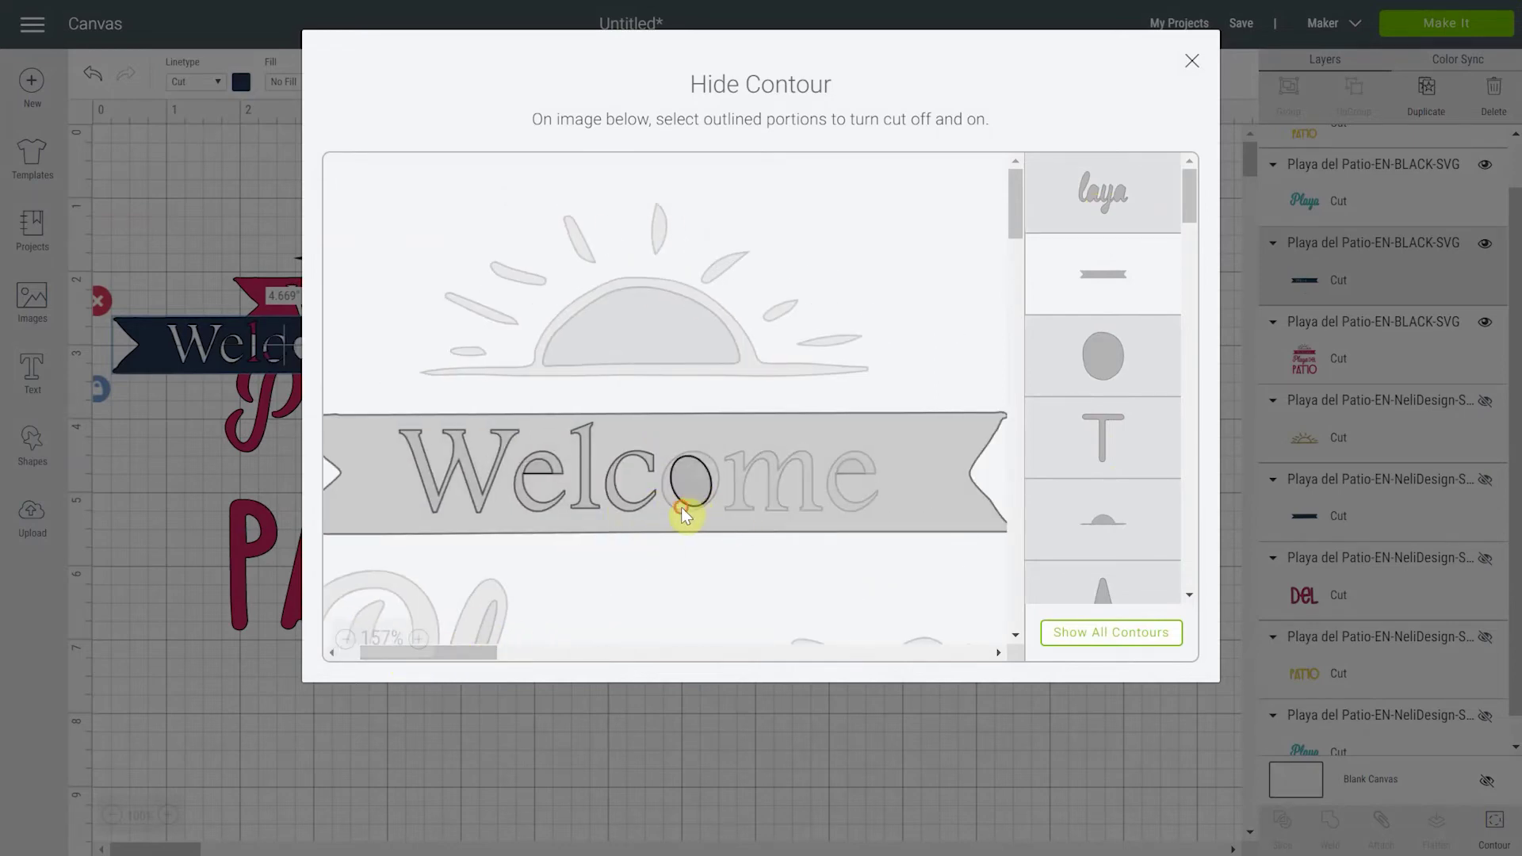
left_click(705, 483)
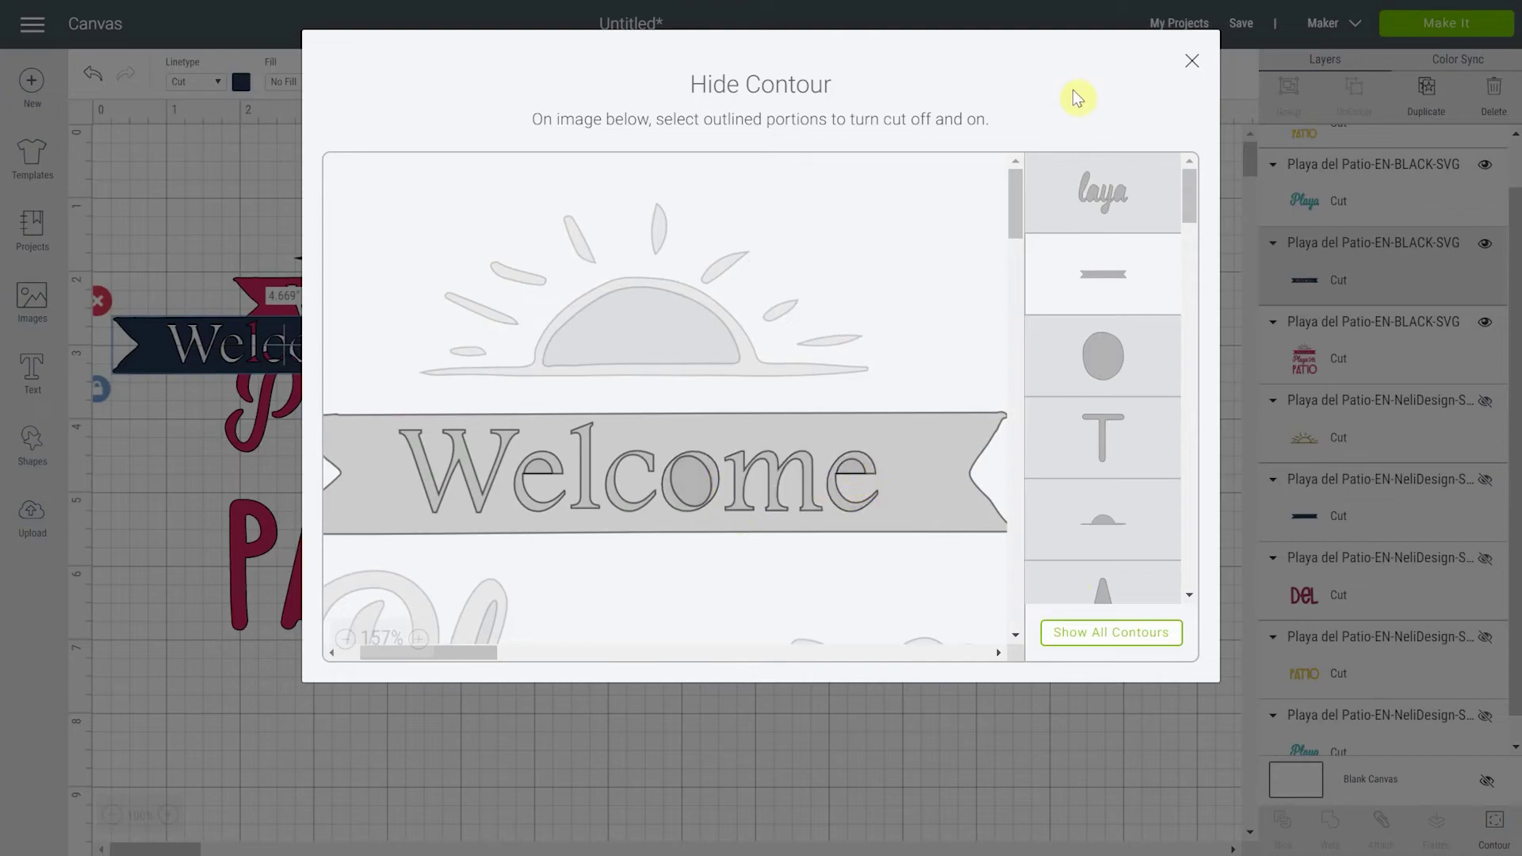
left_click(1192, 62)
left_click_drag(415, 342, 1081, 313)
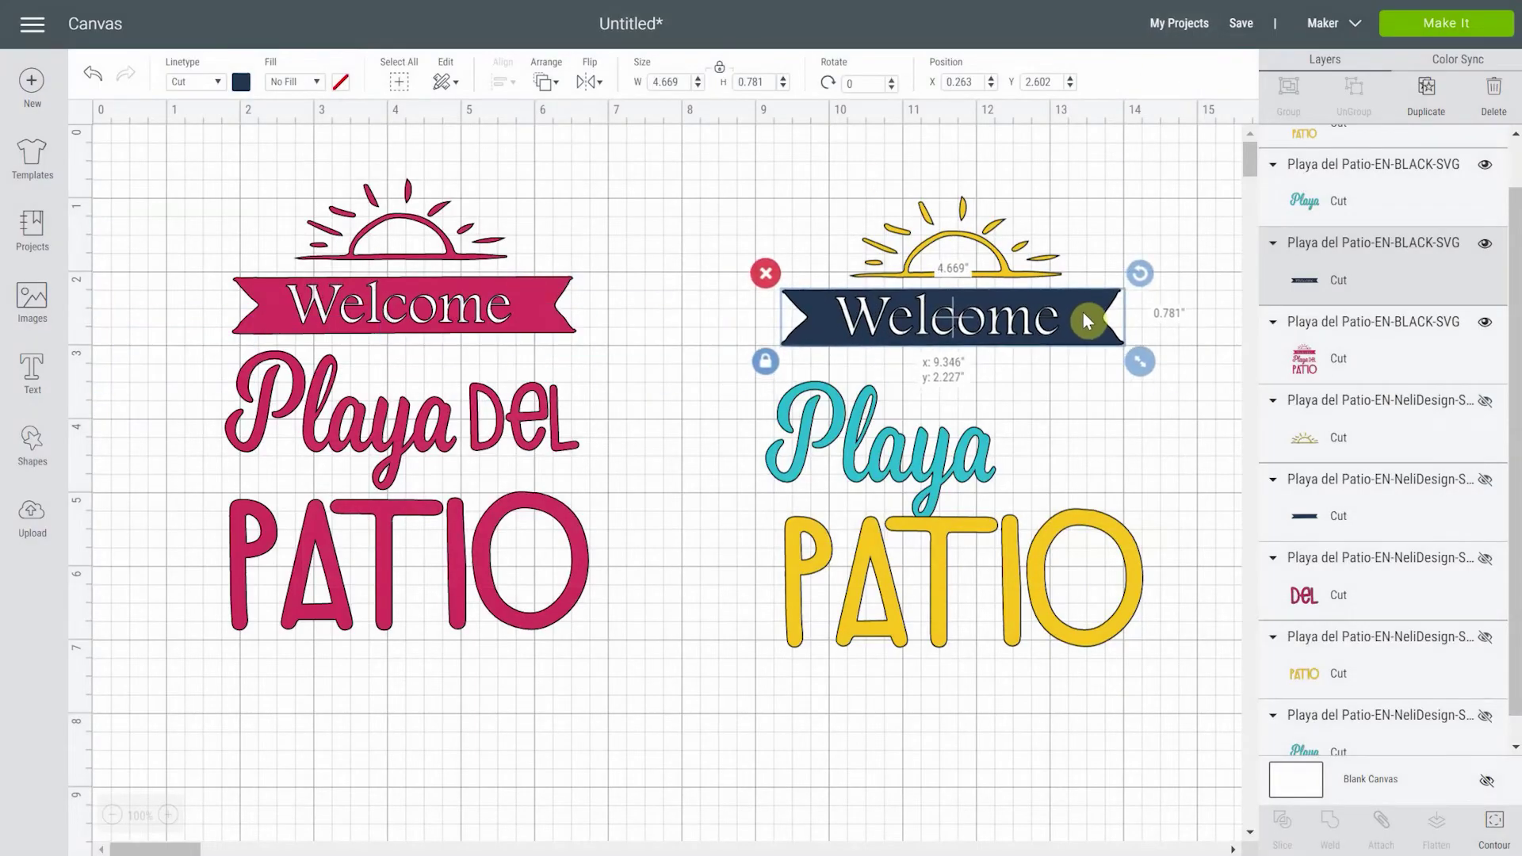
- Move the pink copy down the canvas and hide all its contours except the inner cut-out of the D in DEL
left_click_drag(517, 412, 400, 780)
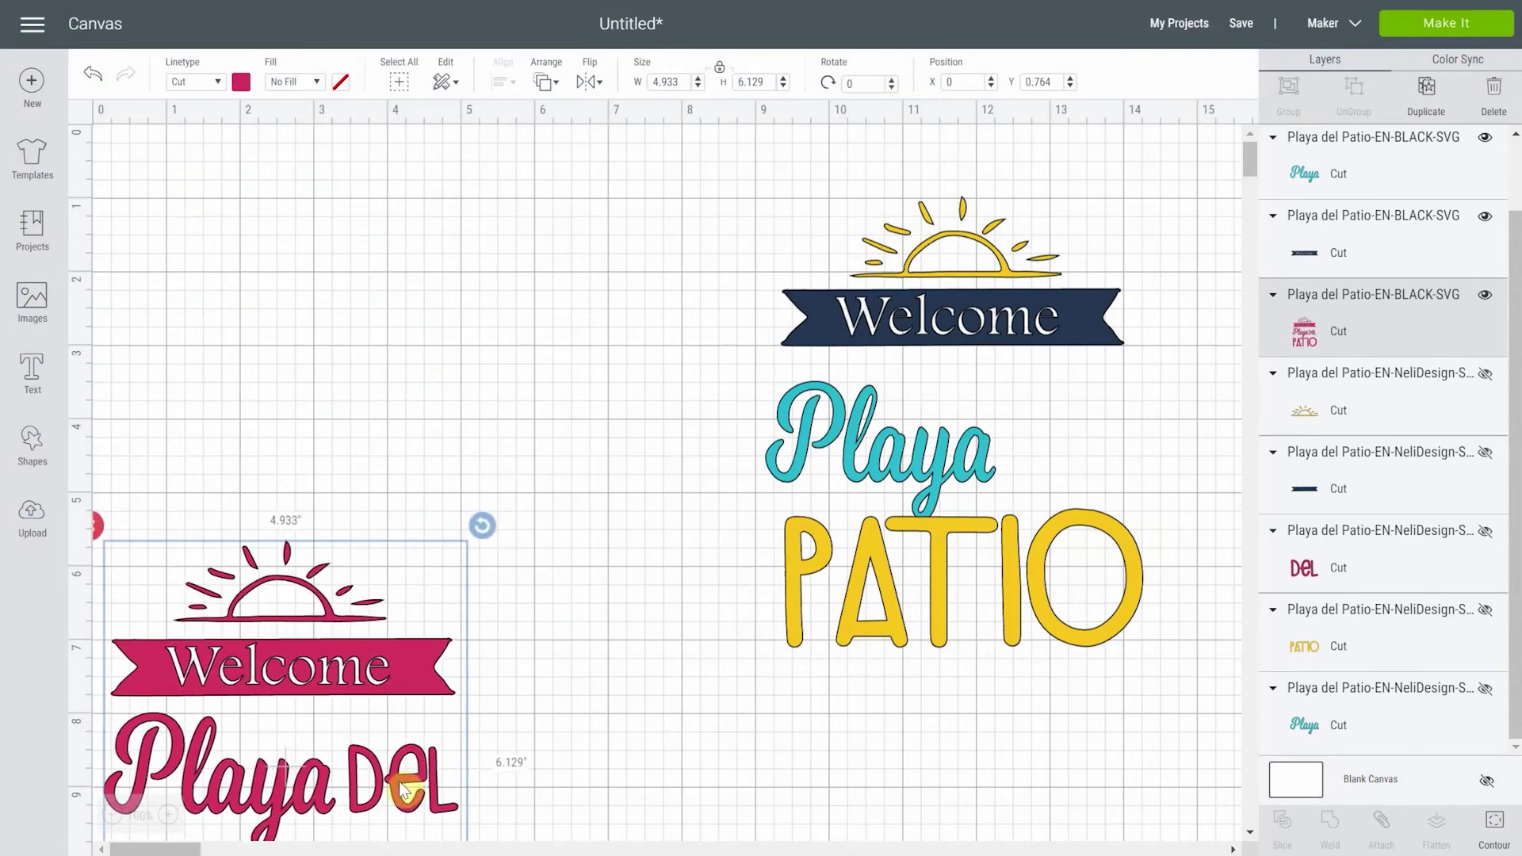
left_click(1494, 825)
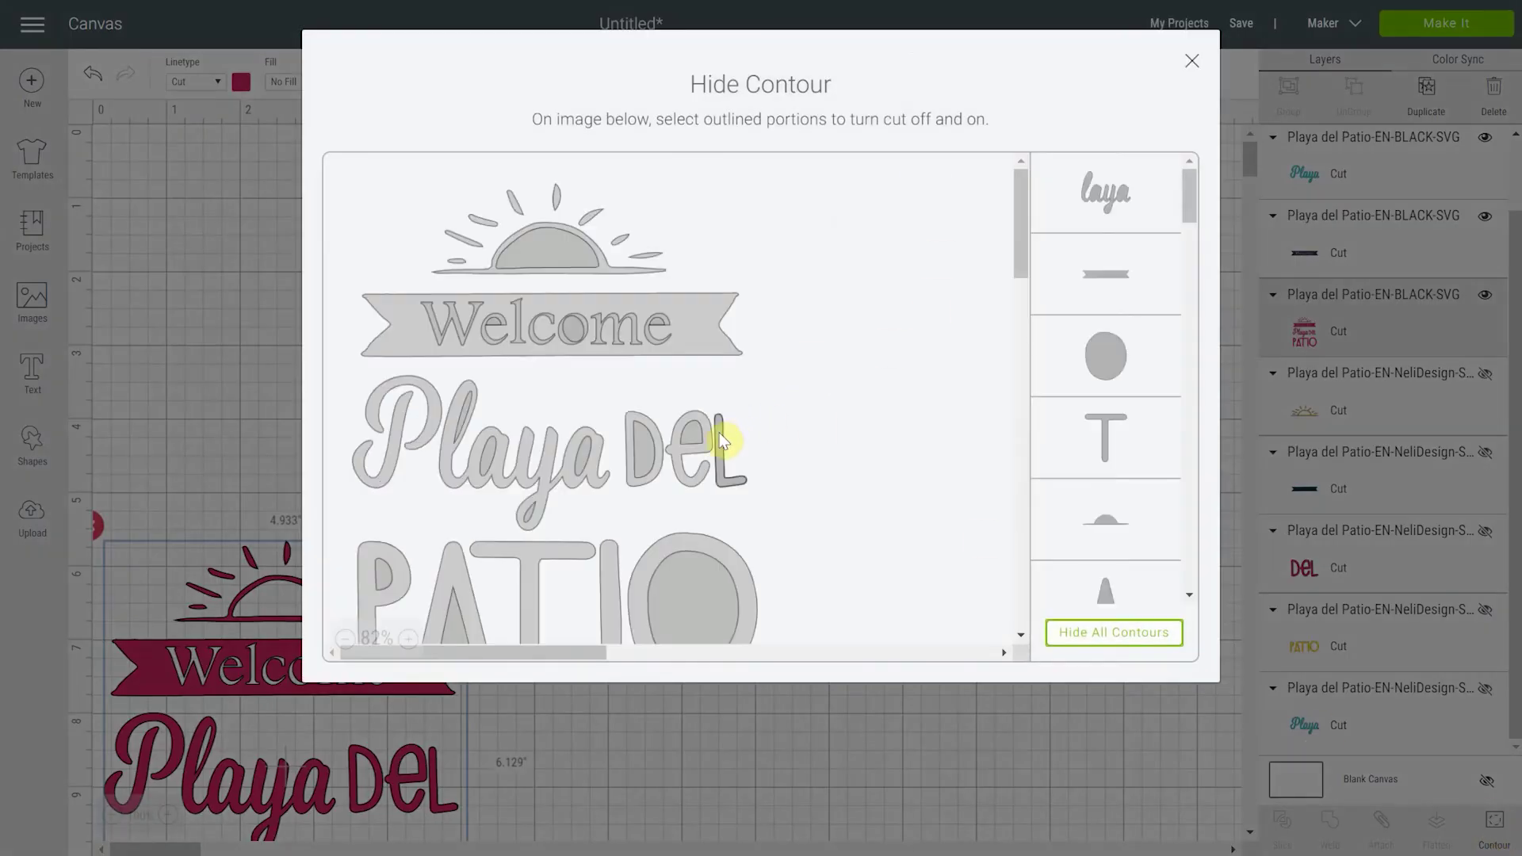
left_click(1133, 632)
left_click(582, 455)
left_click(640, 448)
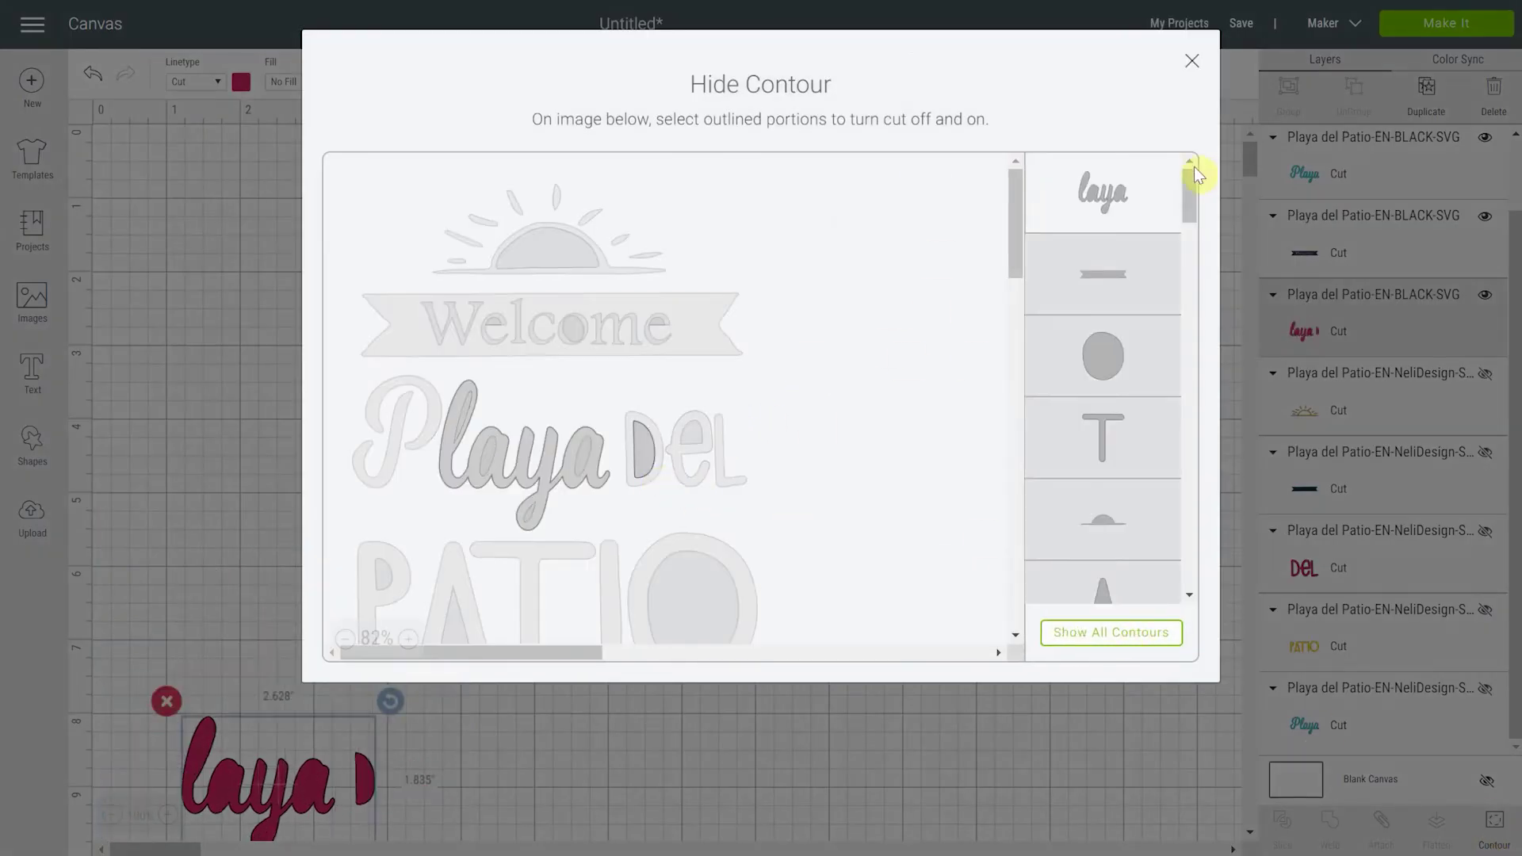
left_click(1159, 194)
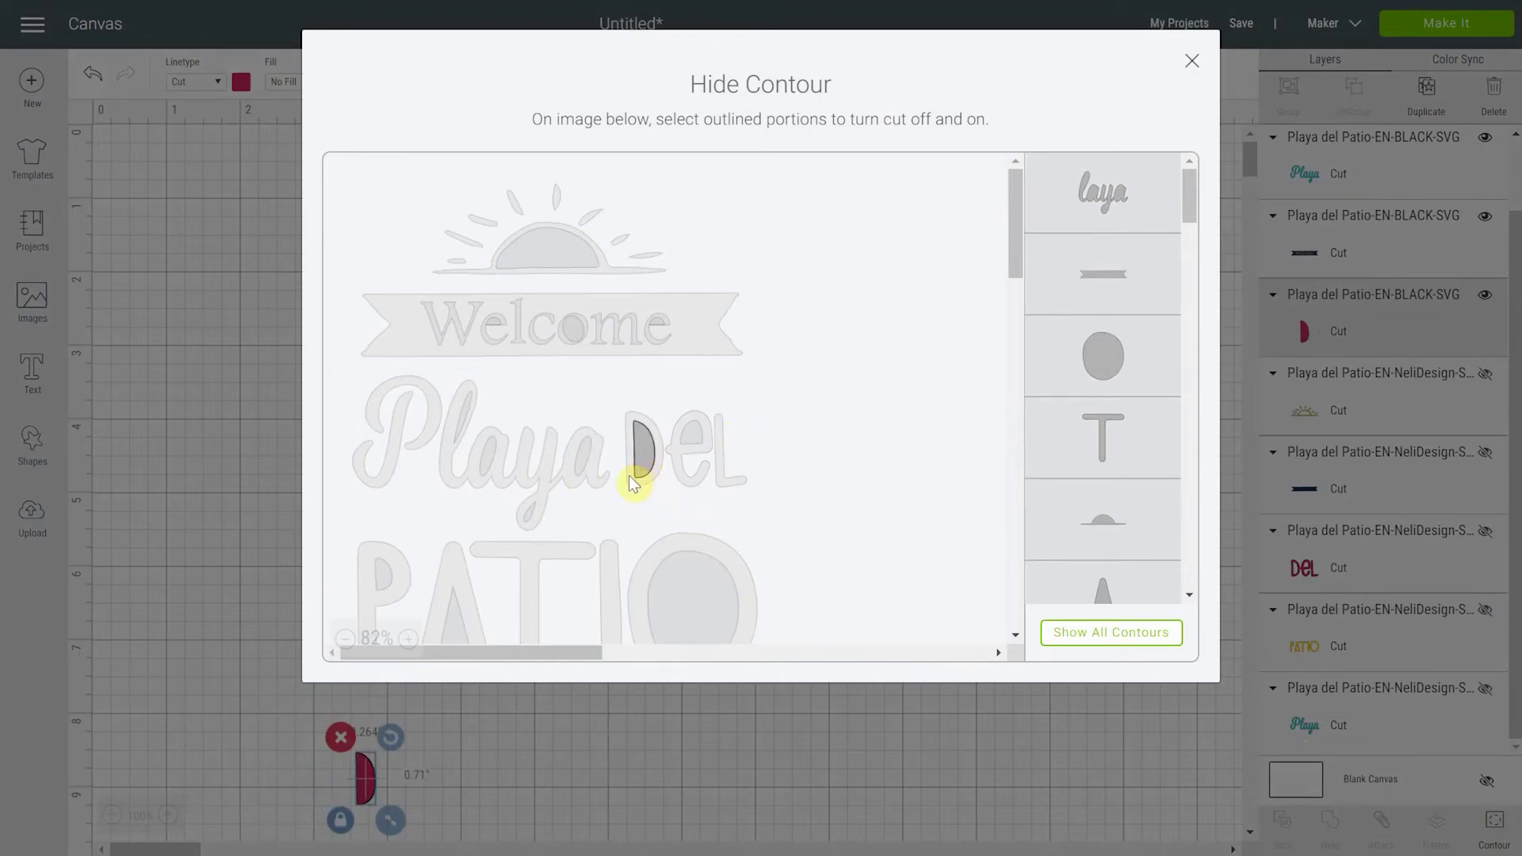
- Turn on the remaining DEL letter contours in the pink copy and place DEL beside Playa at about X 12.43, Y 3.89
left_click(670, 469)
left_click(634, 478)
left_click(634, 477)
left_click(649, 450)
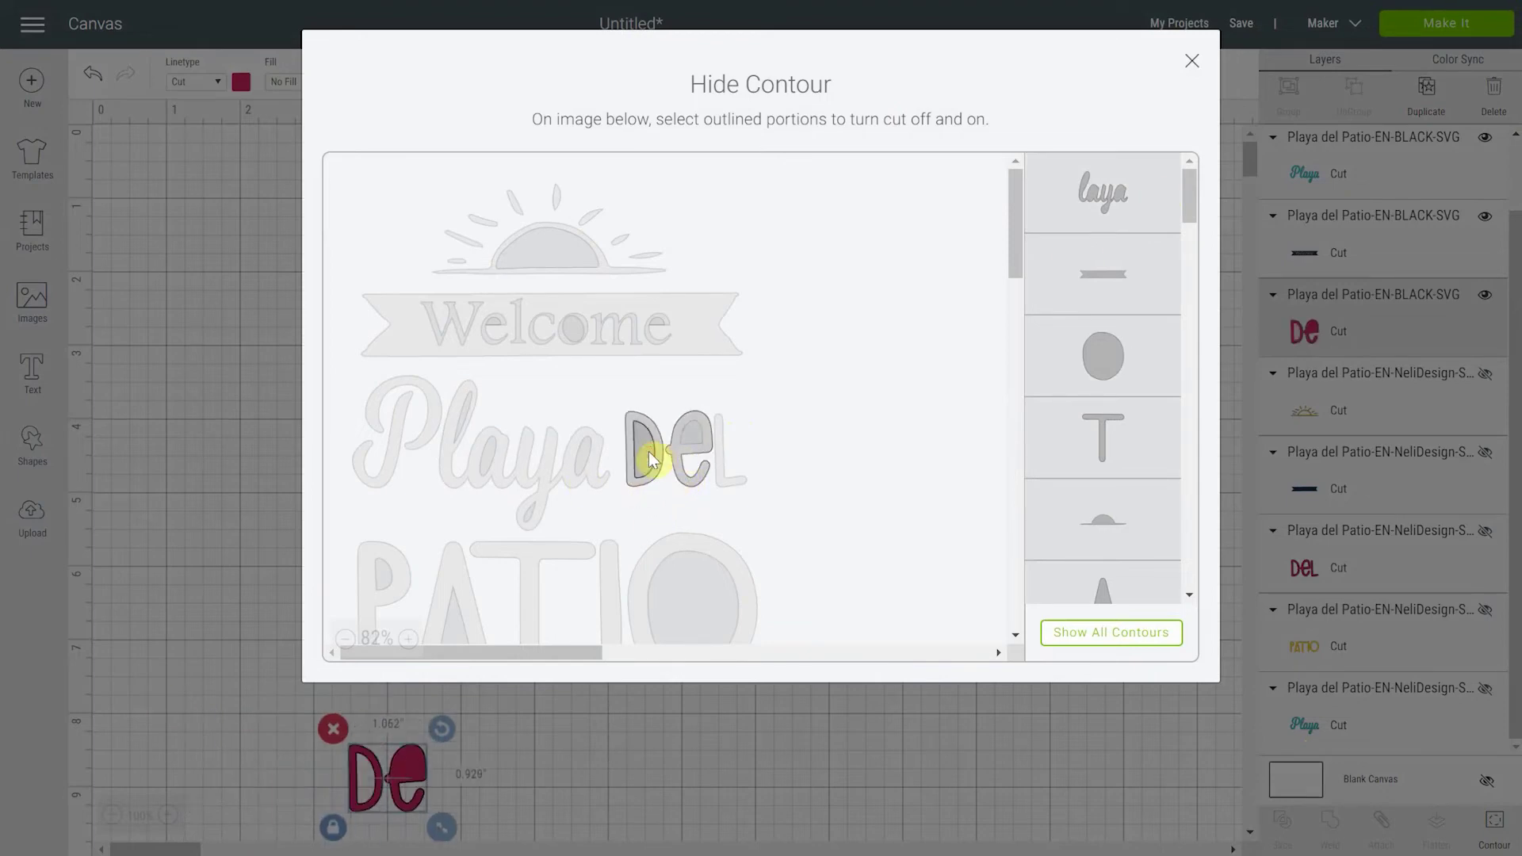
left_click(719, 445)
left_click(1192, 62)
left_click_drag(397, 774, 1066, 446)
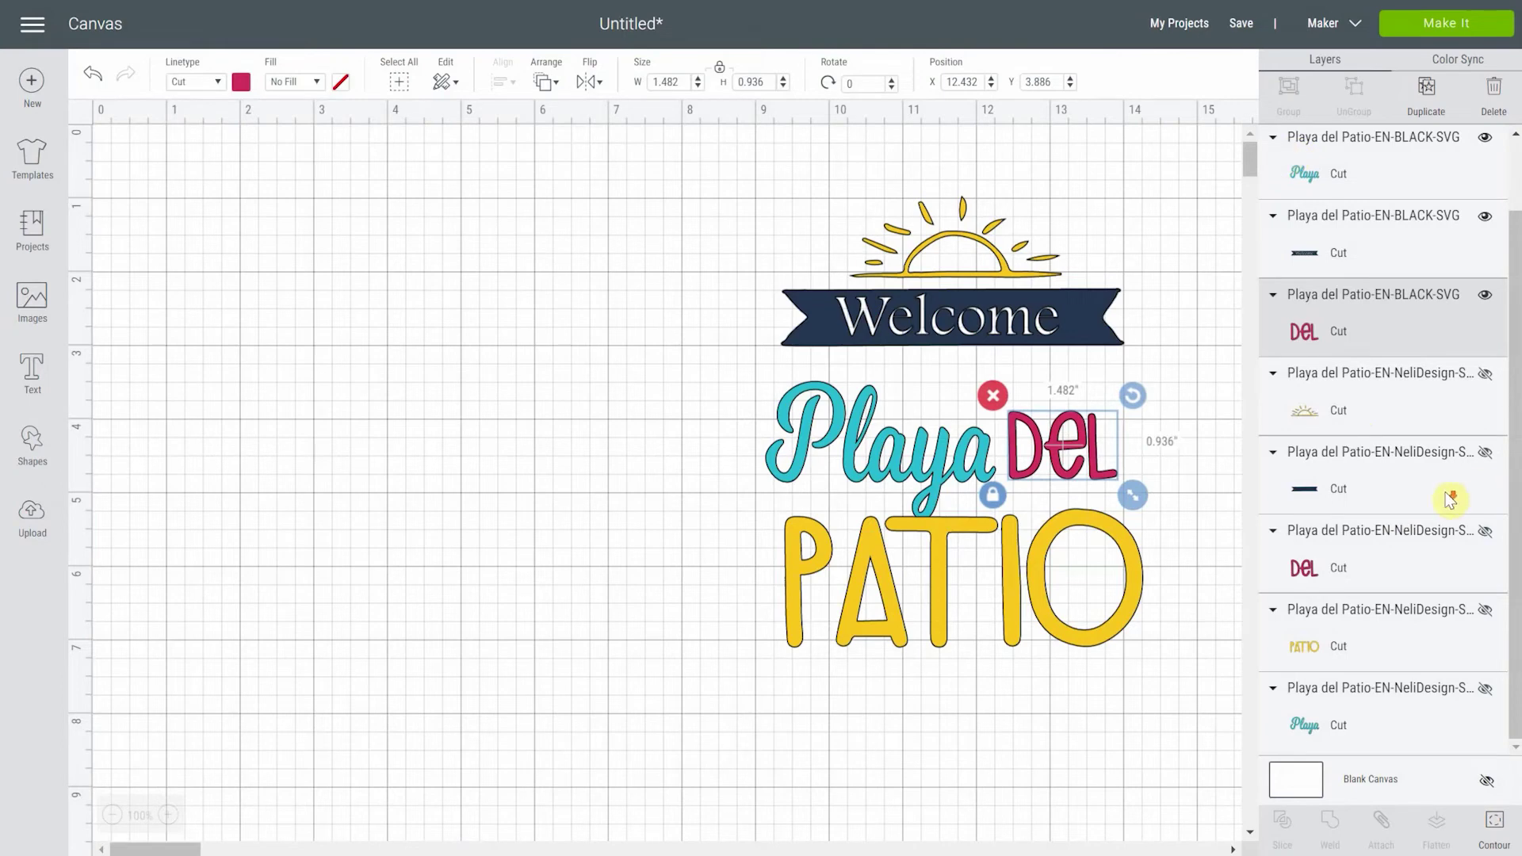
- Make the hidden original colour layers visible and delete the assembled design made from the four contoured copies
left_click(1486, 458)
left_click_drag(1134, 695, 678, 134)
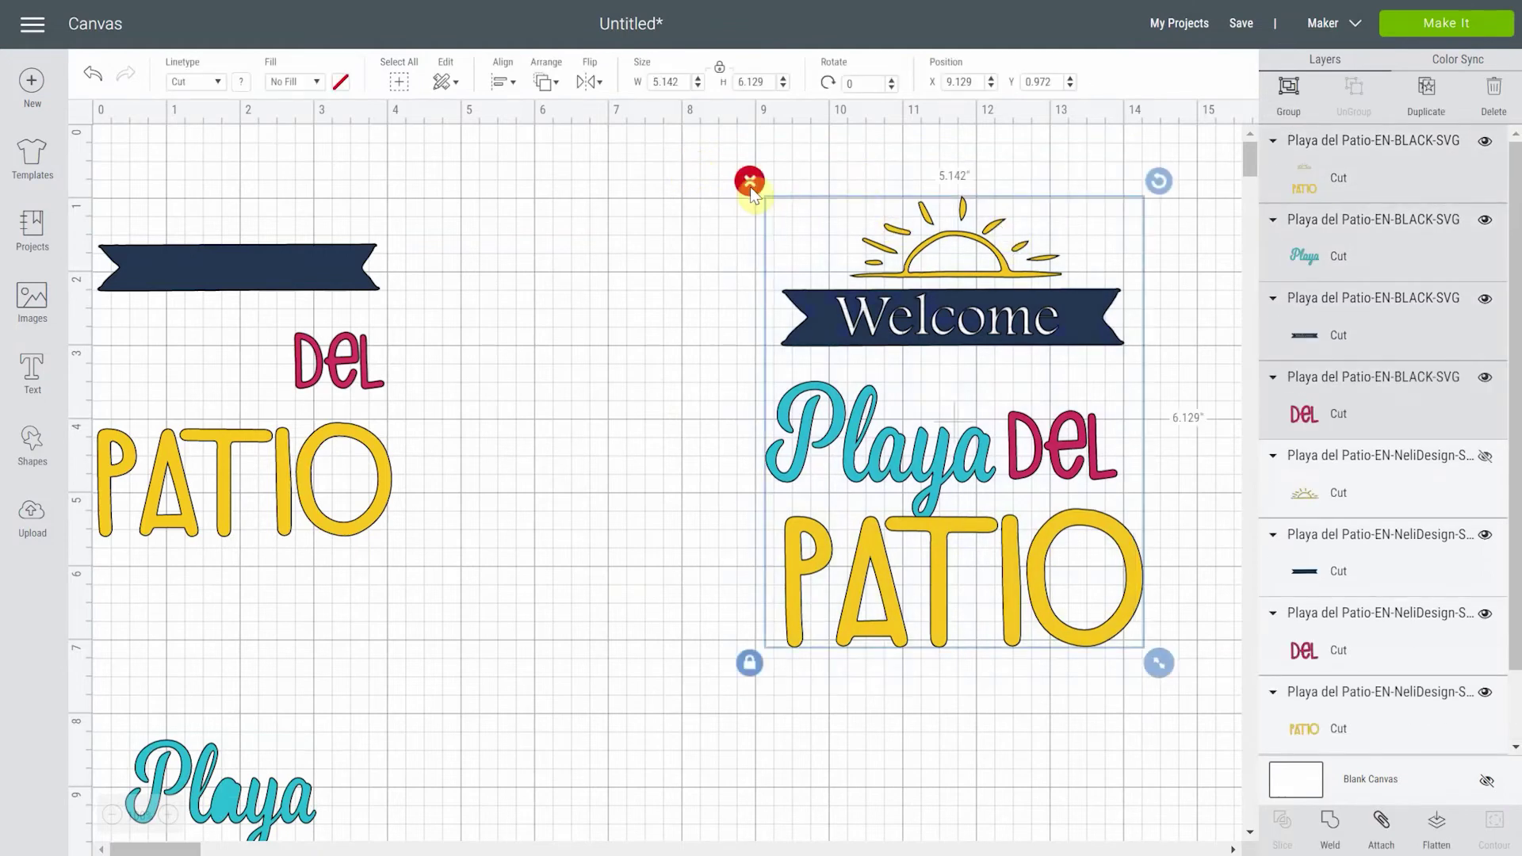
left_click(749, 182)
- Delete the remaining original Playa del Patio layers to clear the canvas
left_click(333, 800)
left_click(106, 720)
scroll(555, 585, "up", 2)
left_click_drag(499, 571, 89, 228)
key("Delete")
scroll(533, 340, "down", 6)
left_click(1379, 158)
key("Delete")
scroll(170, 452, "up", 6)
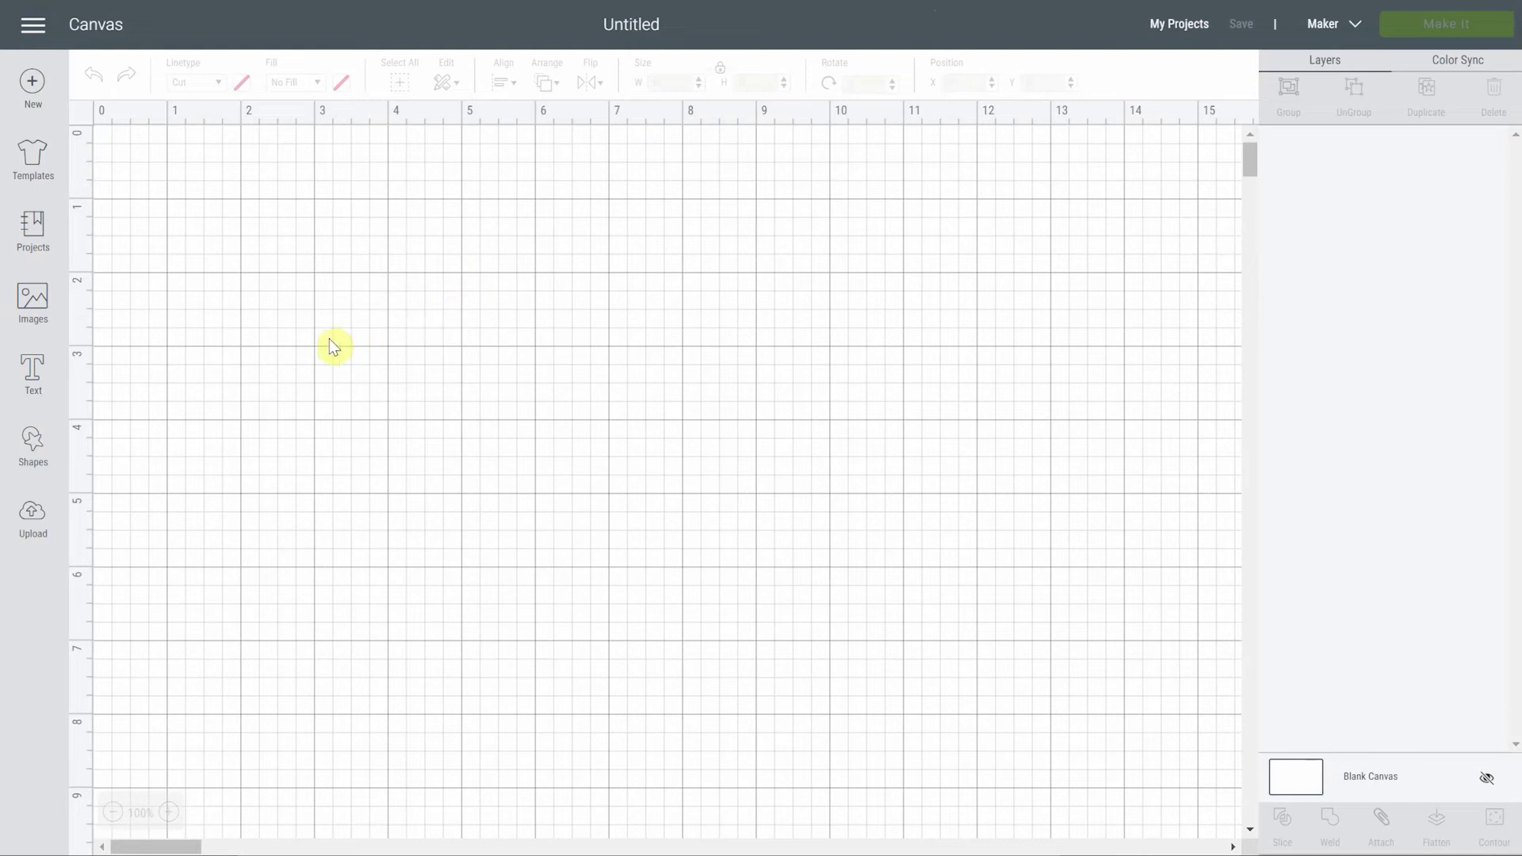
- Insert the Heart Of Hobbies image from the Free this Week category and move it to about X 4.29, Y 4.25
left_click(45, 309)
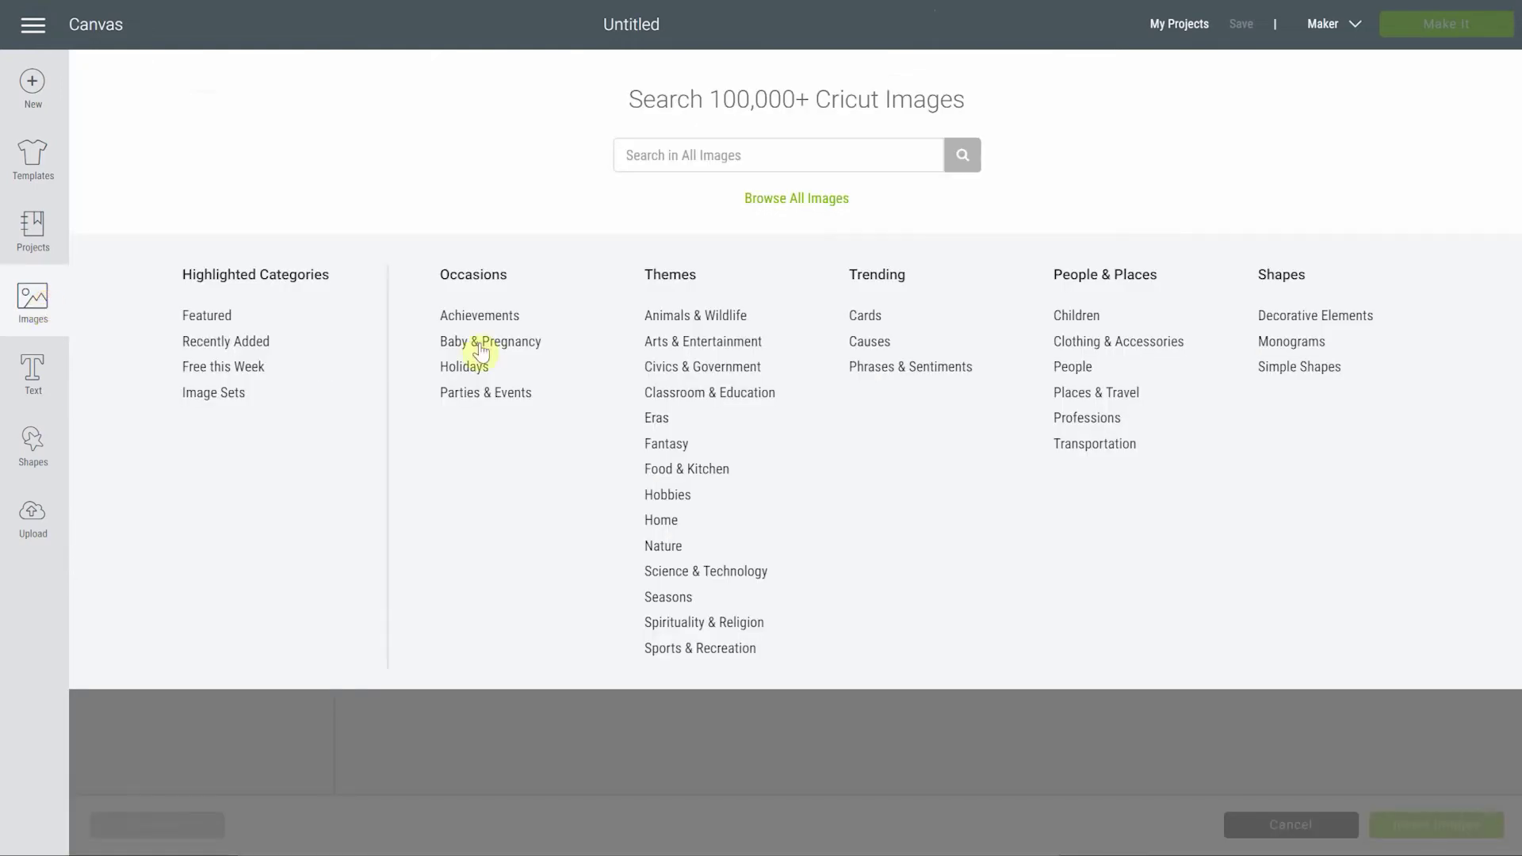
left_click(254, 369)
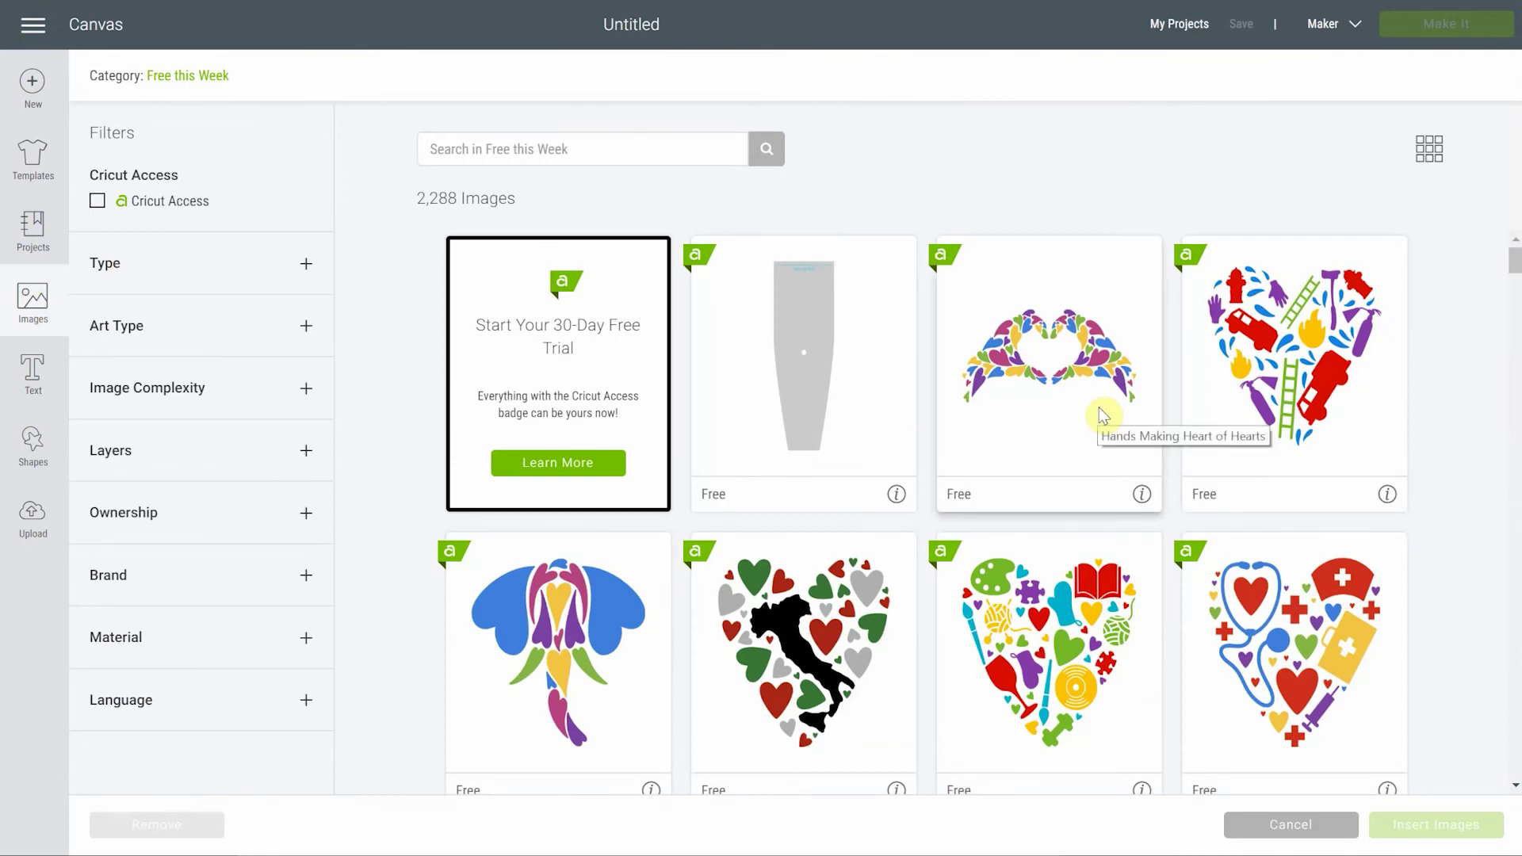
scroll(1104, 413, "down", 5)
scroll(1104, 414, "up", 3)
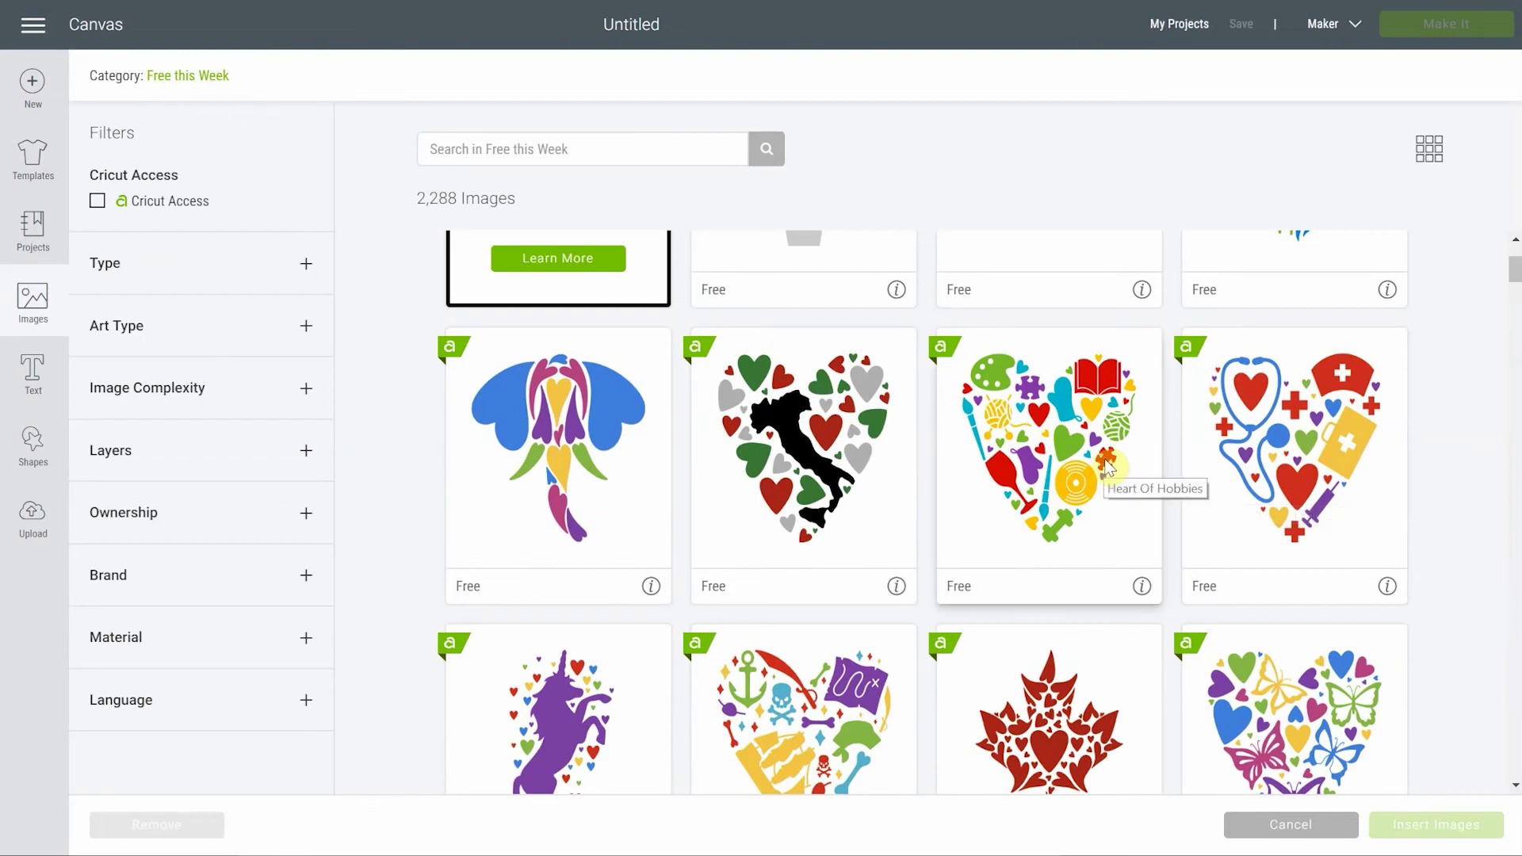
left_click(1108, 468)
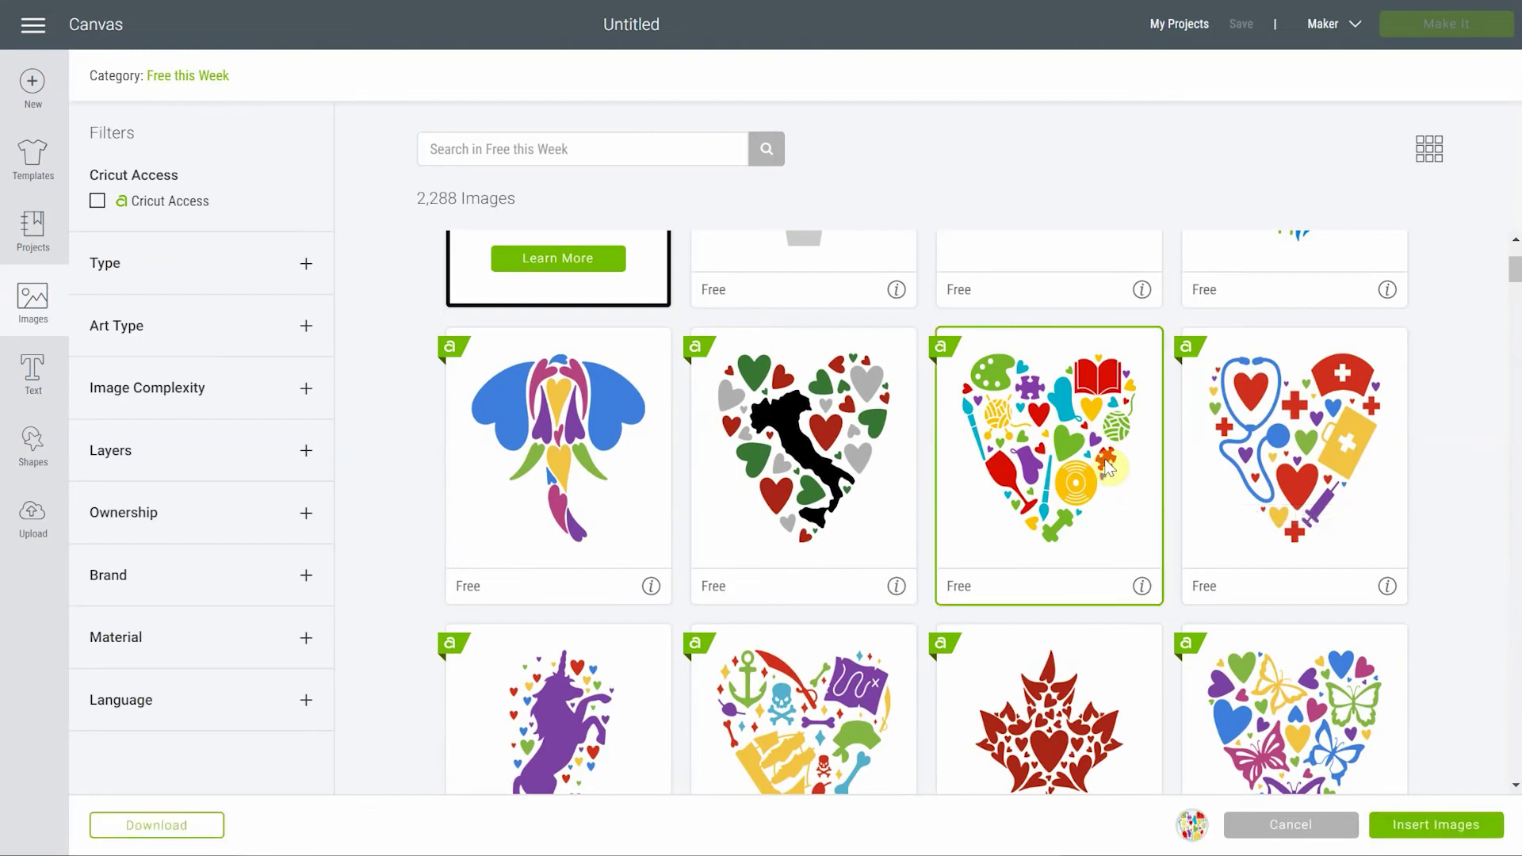
left_click(1438, 826)
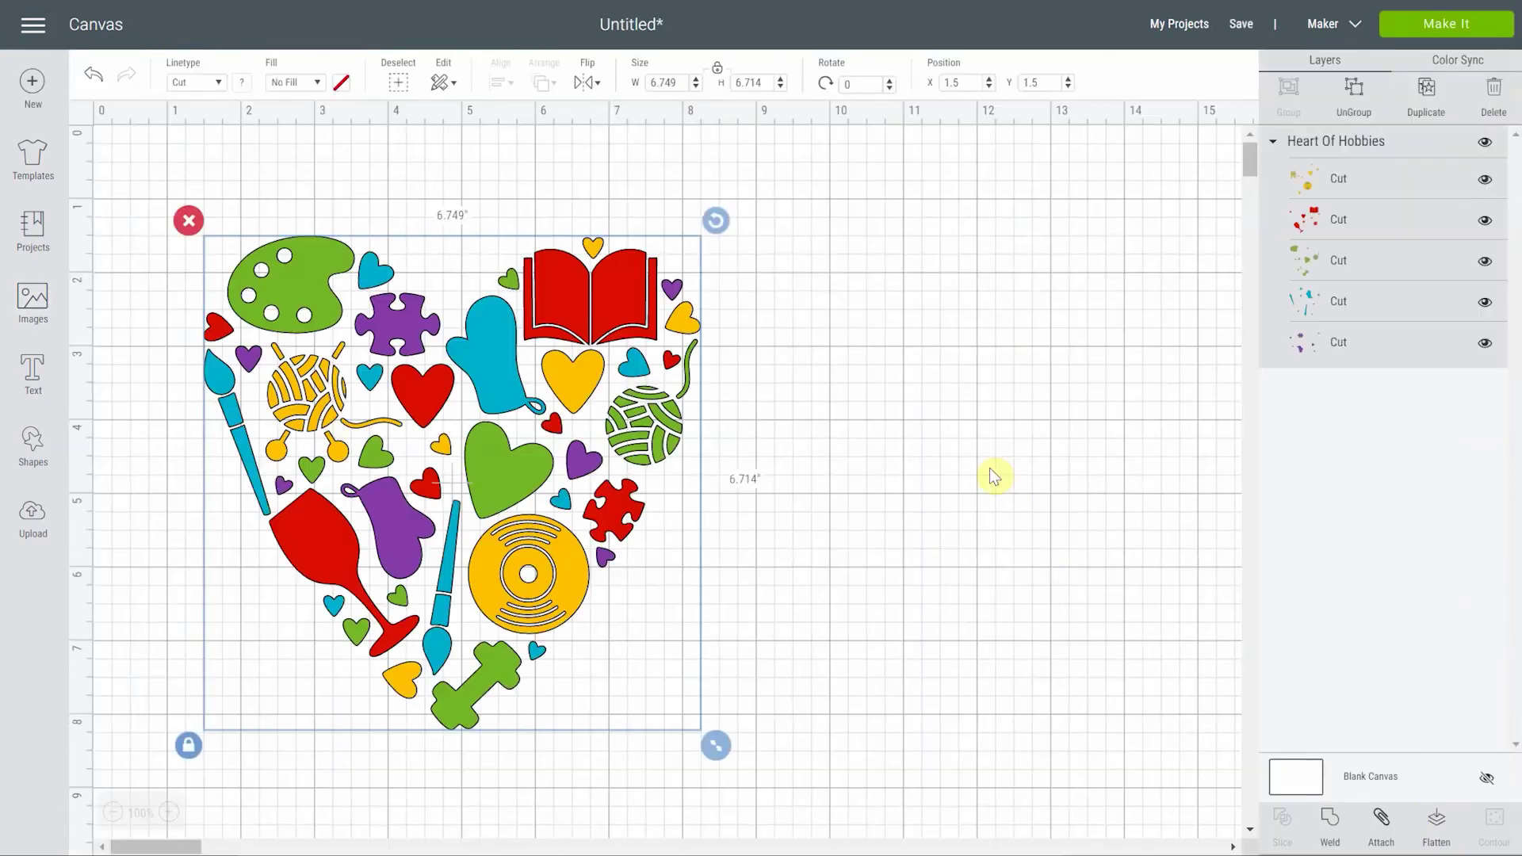
left_click_drag(502, 374, 807, 346)
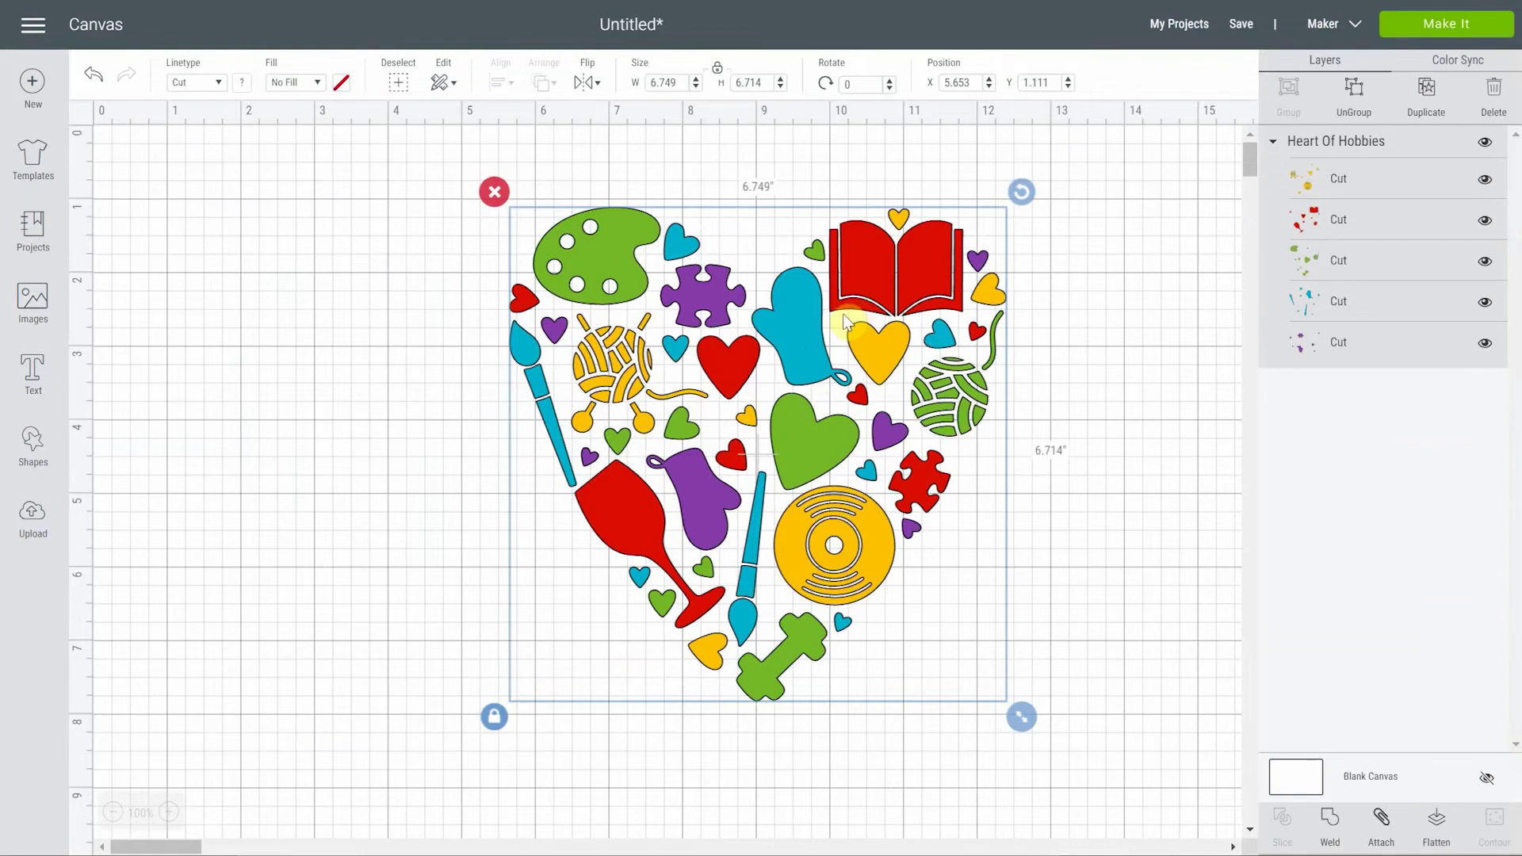
left_click_drag(813, 336, 711, 559)
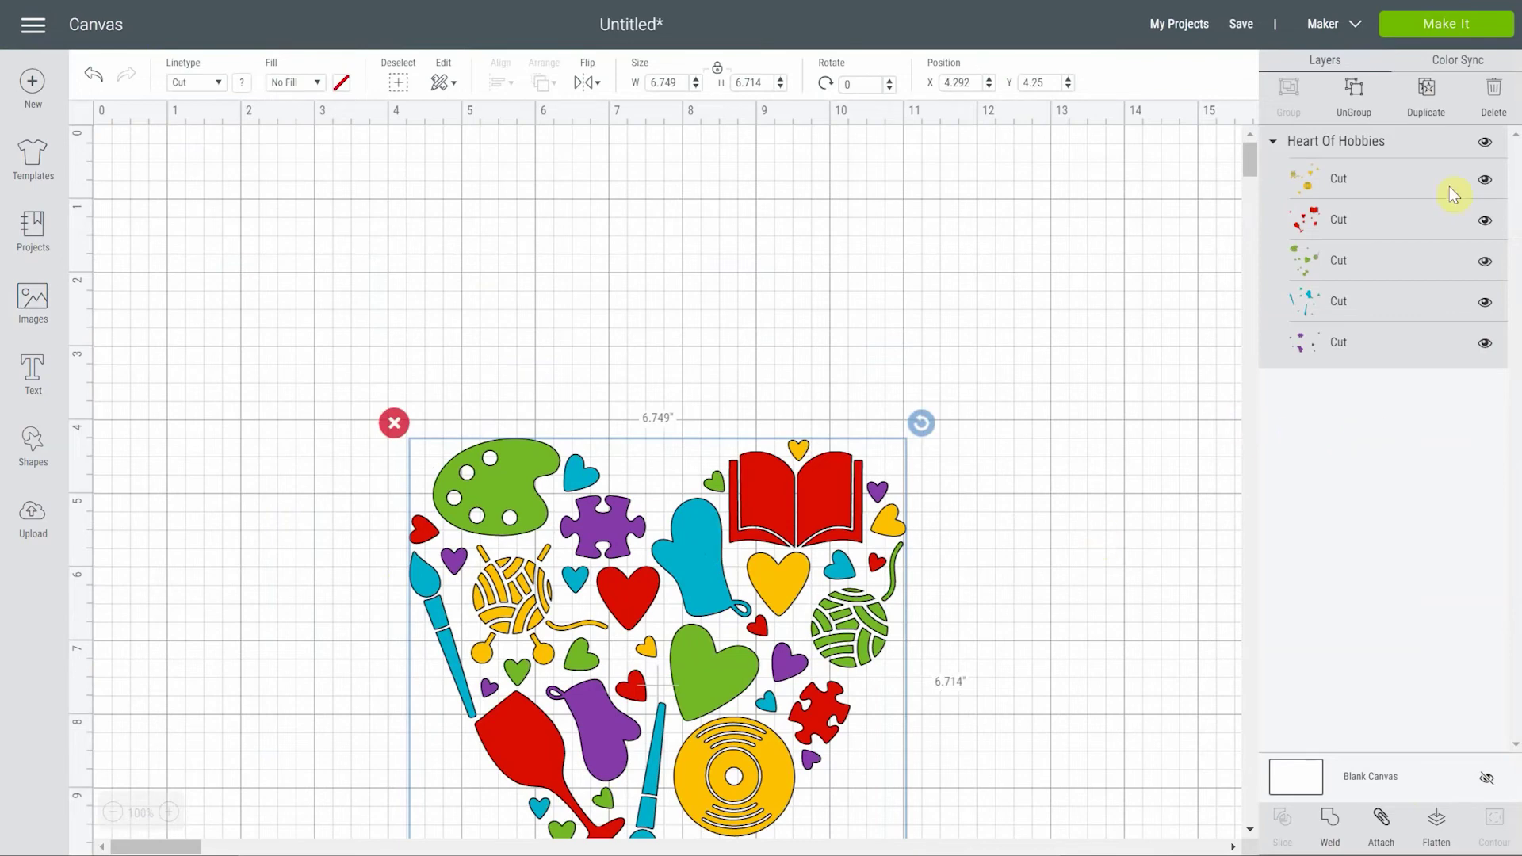
- Use Contour on the yellow layer to hide the curved groove cut-outs above and below the centre of the record
left_click(1376, 188)
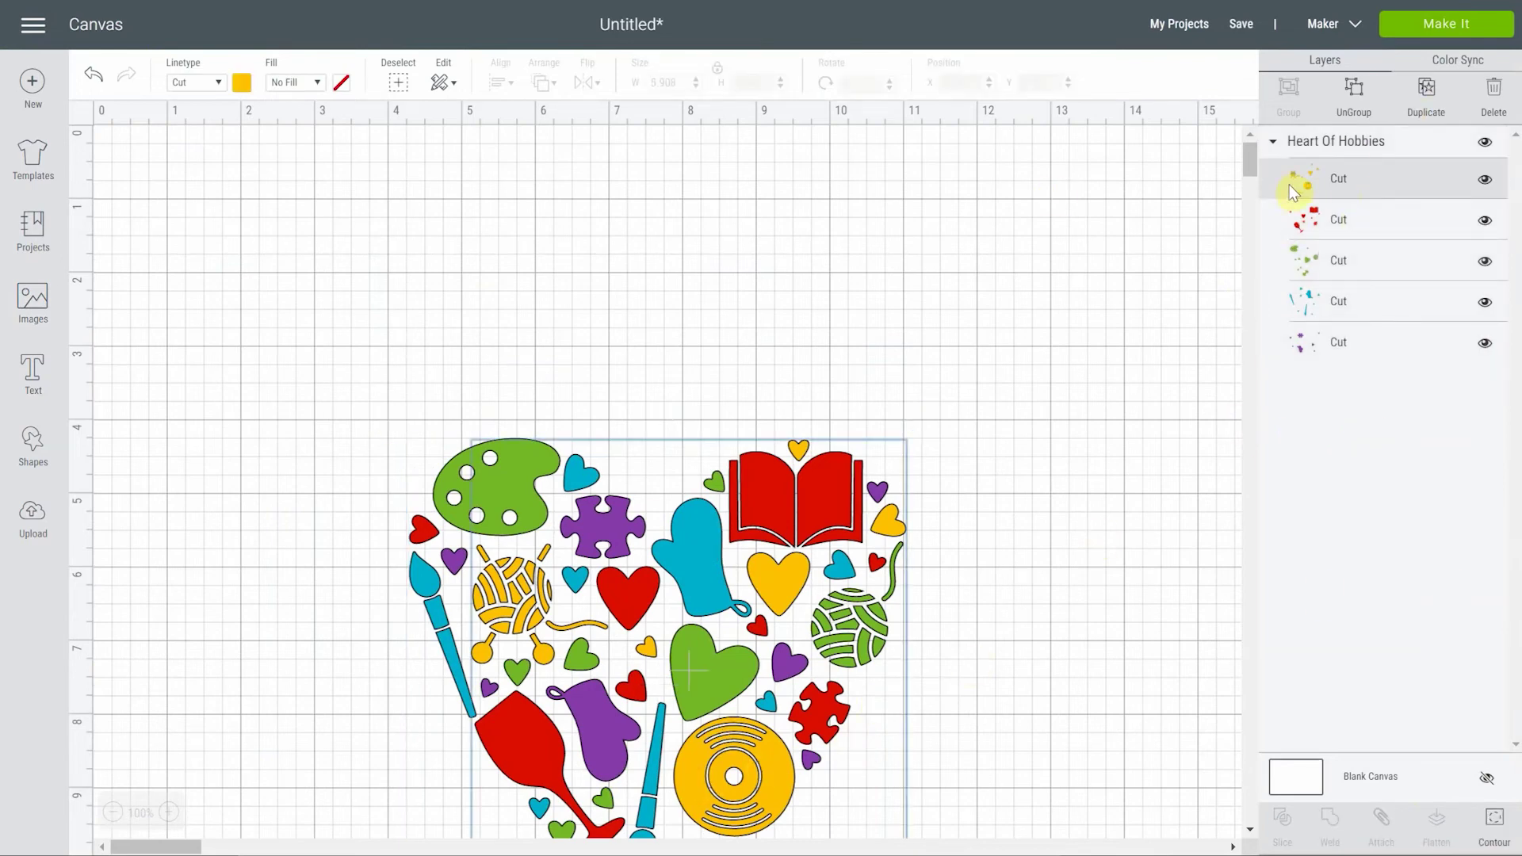
left_click(1494, 822)
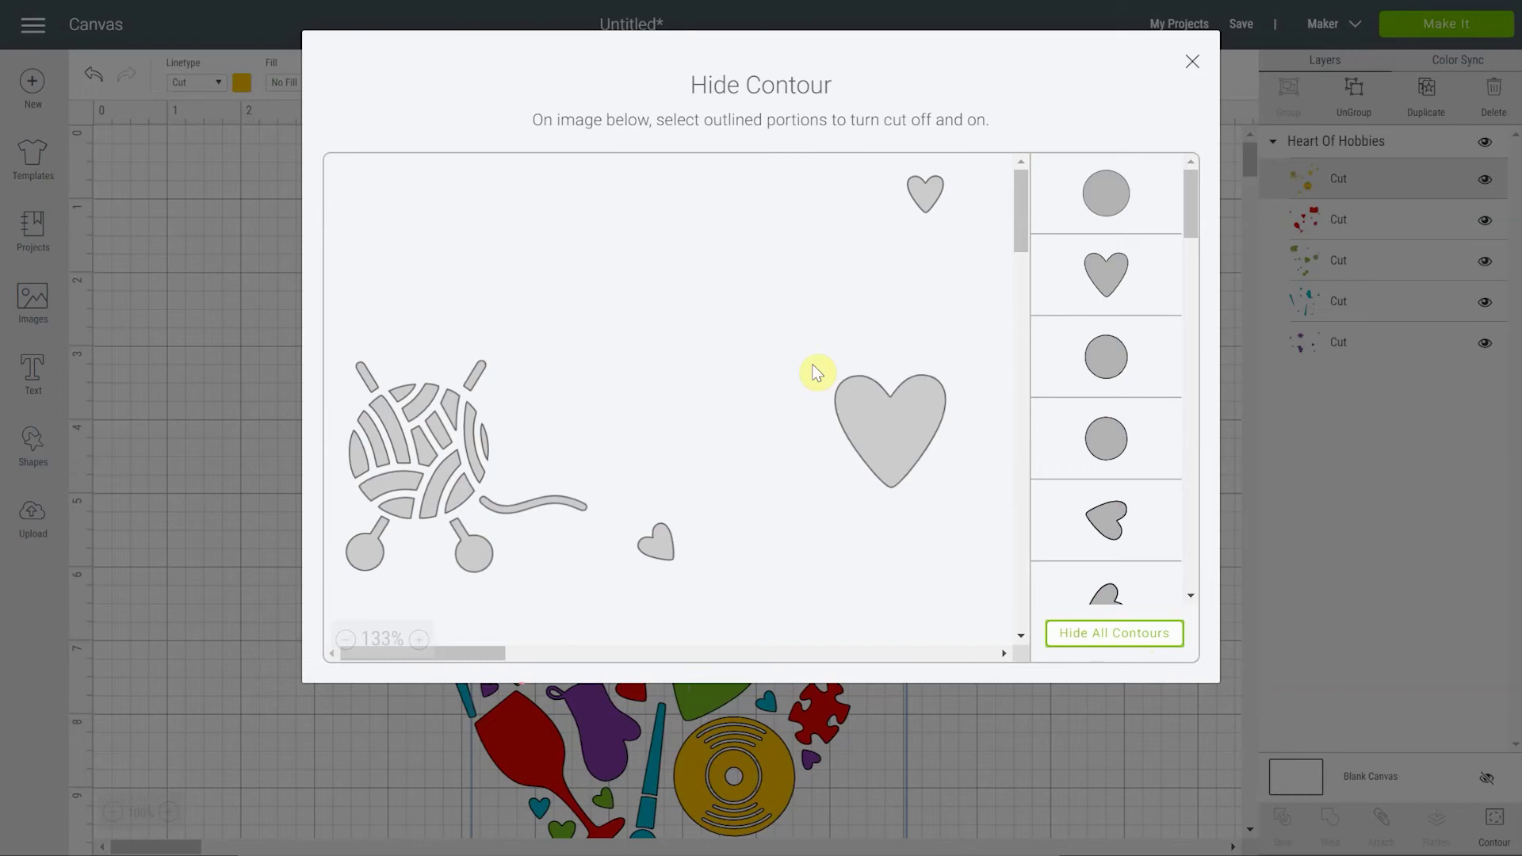
scroll(817, 368, "down", 5)
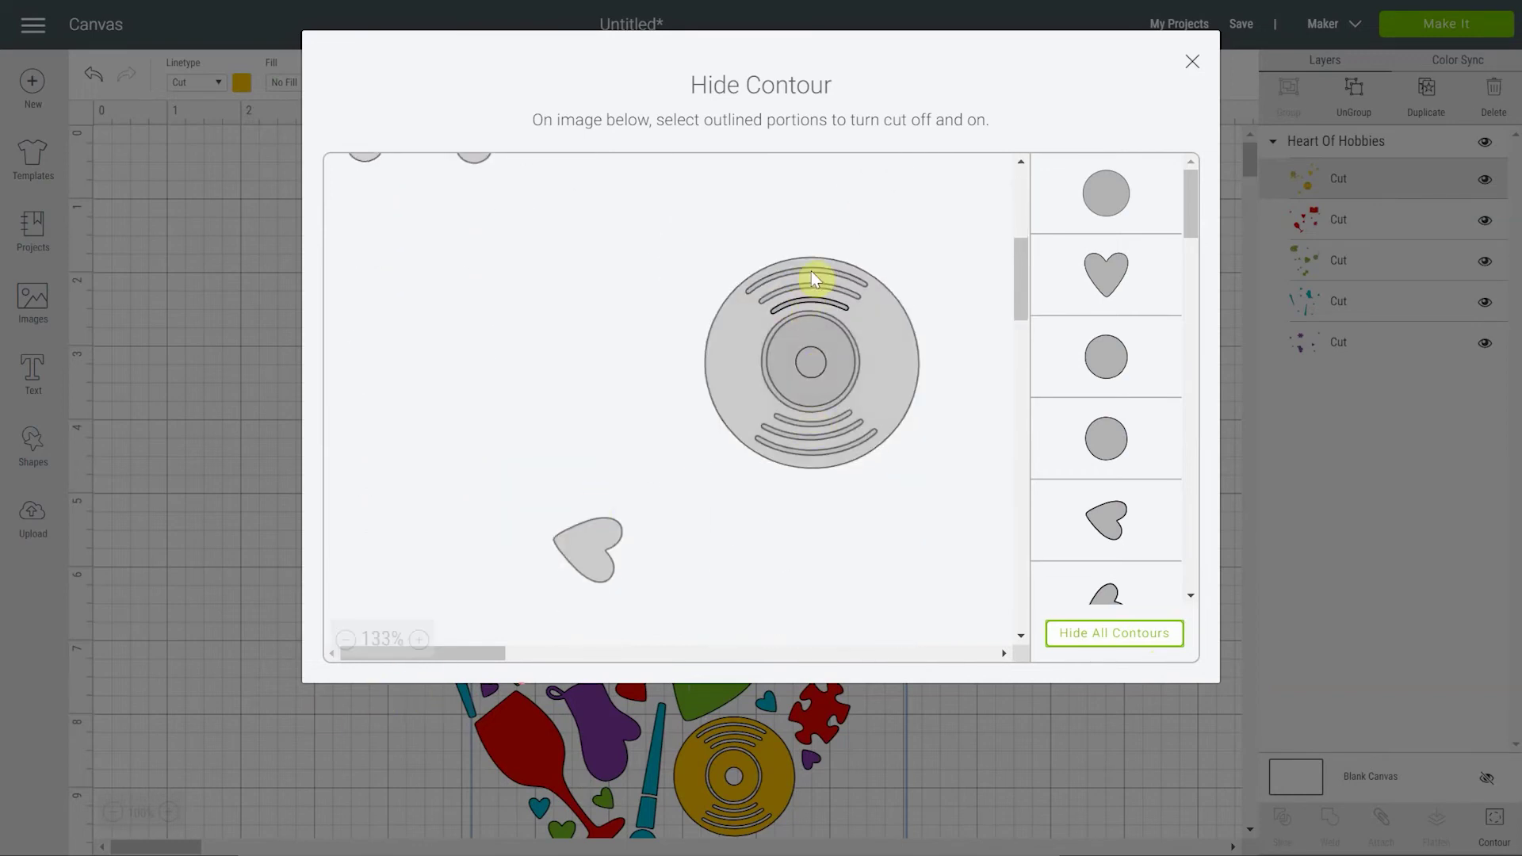
left_click(415, 640)
left_click_drag(444, 653, 476, 654)
left_click(790, 576)
left_click(789, 558)
left_click(790, 543)
left_click(805, 390)
left_click(802, 371)
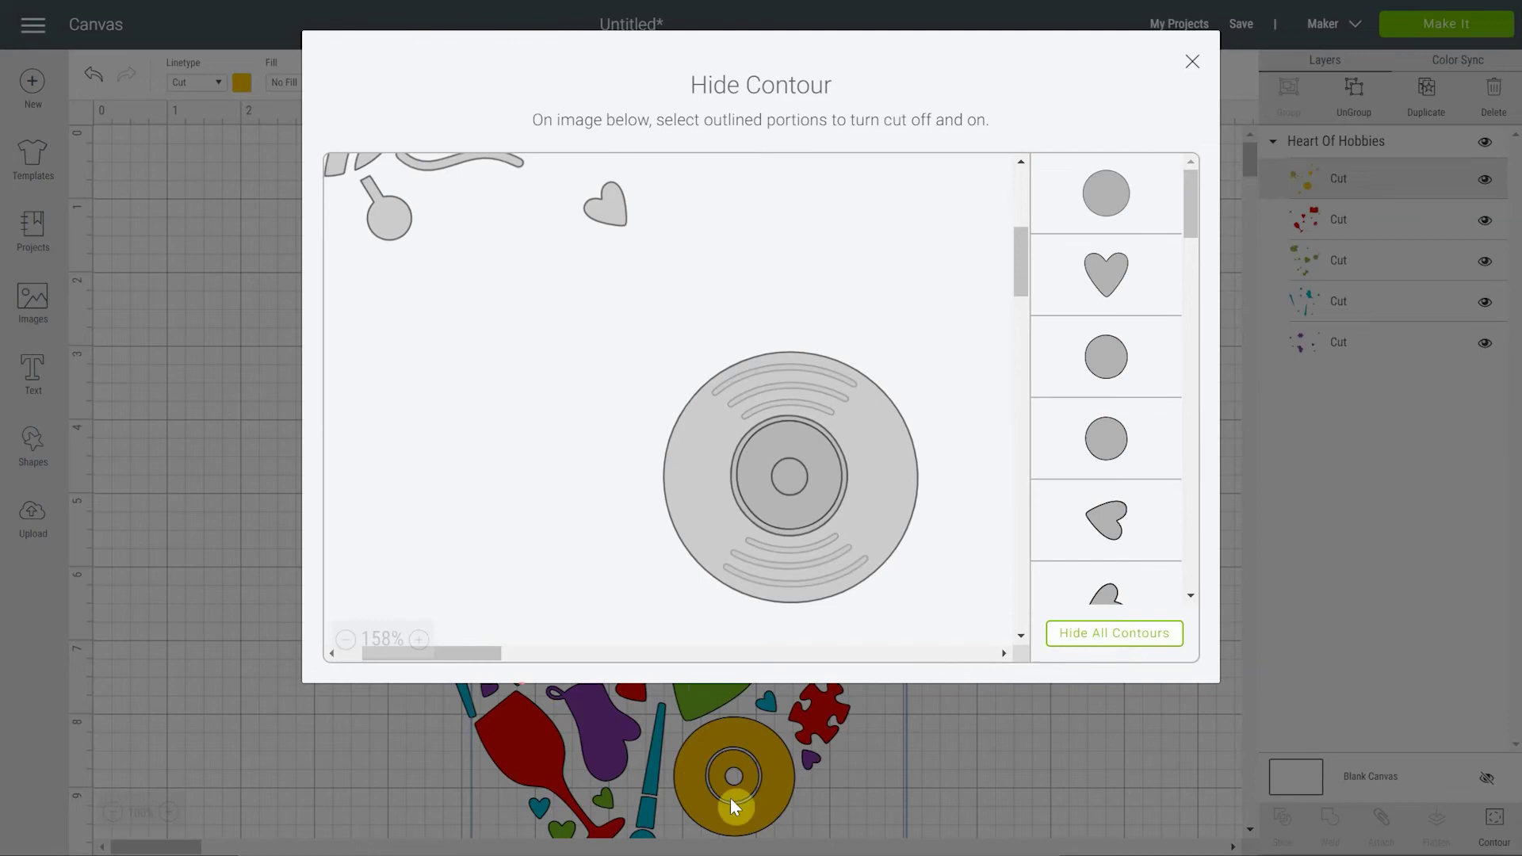
left_click(1192, 61)
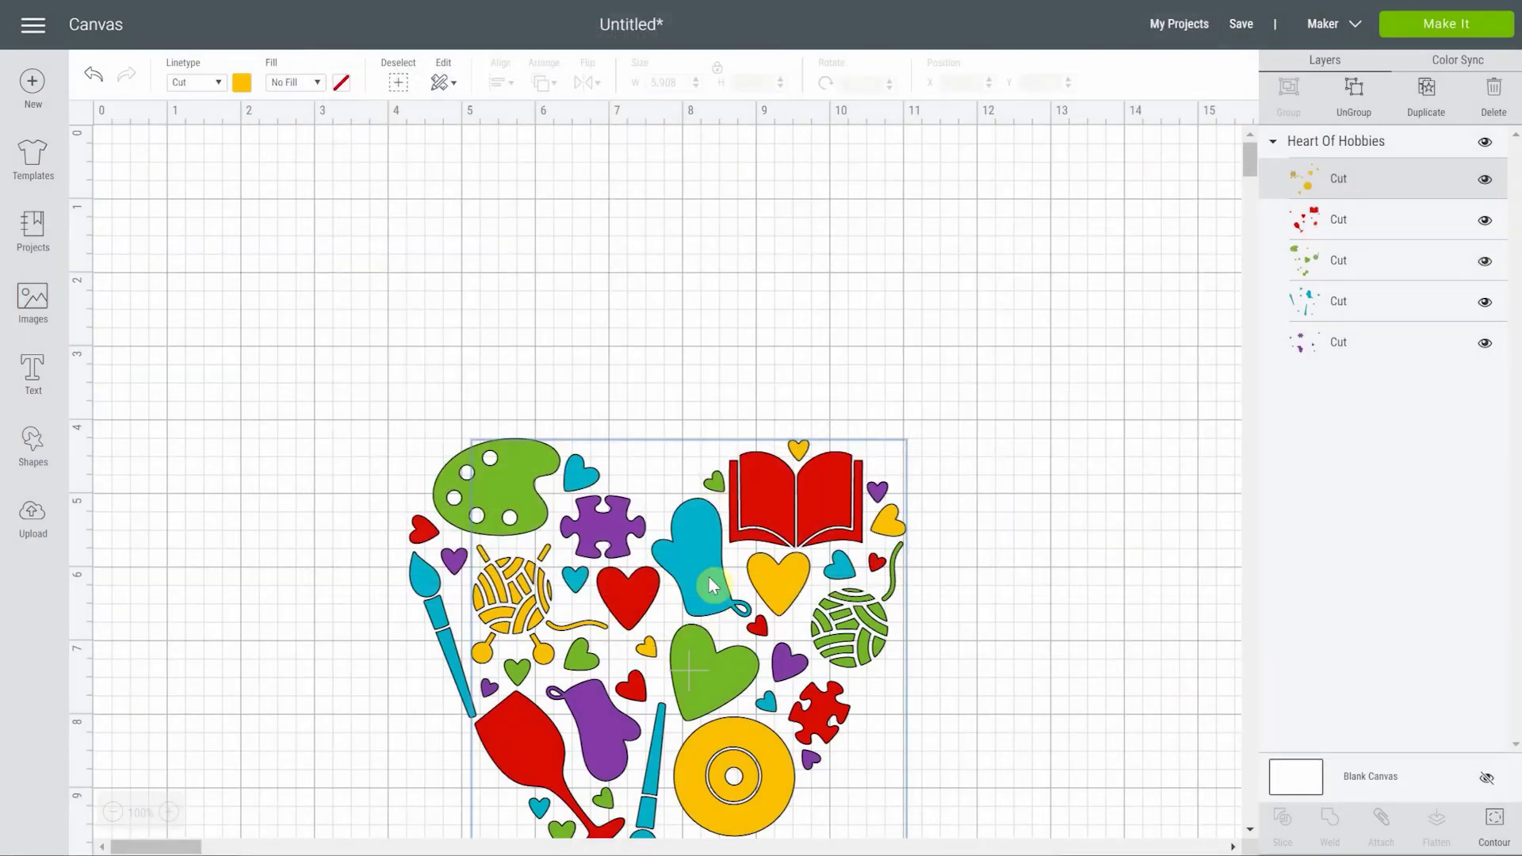
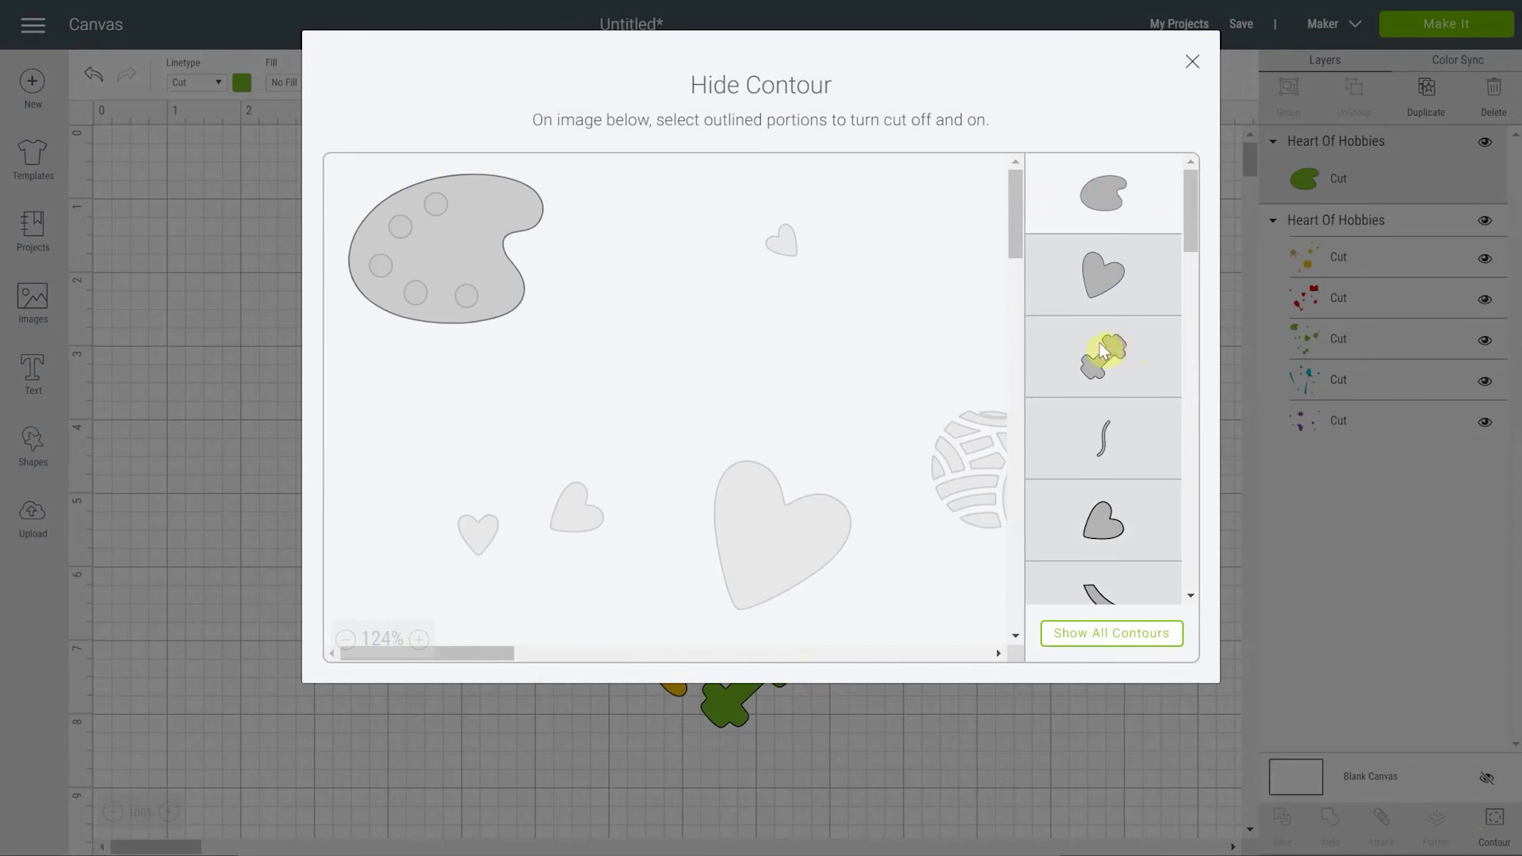
- In the green copy, show the dumbbell contour and hide the palette, then move the dumbbell to about X 12.95, Y 5.05
left_click(1117, 362)
left_click(1140, 346)
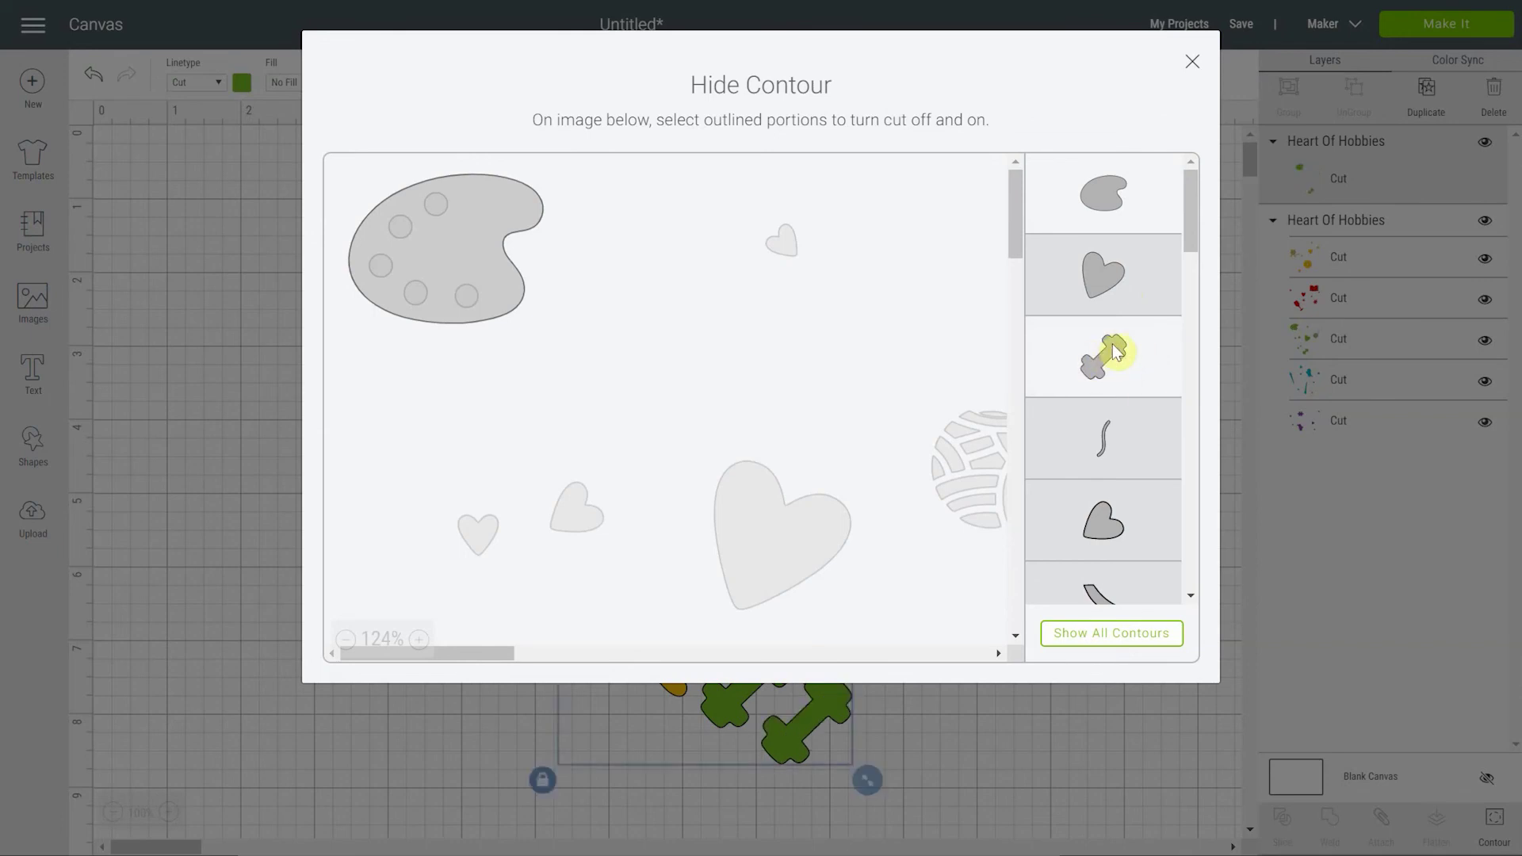
left_click(1119, 197)
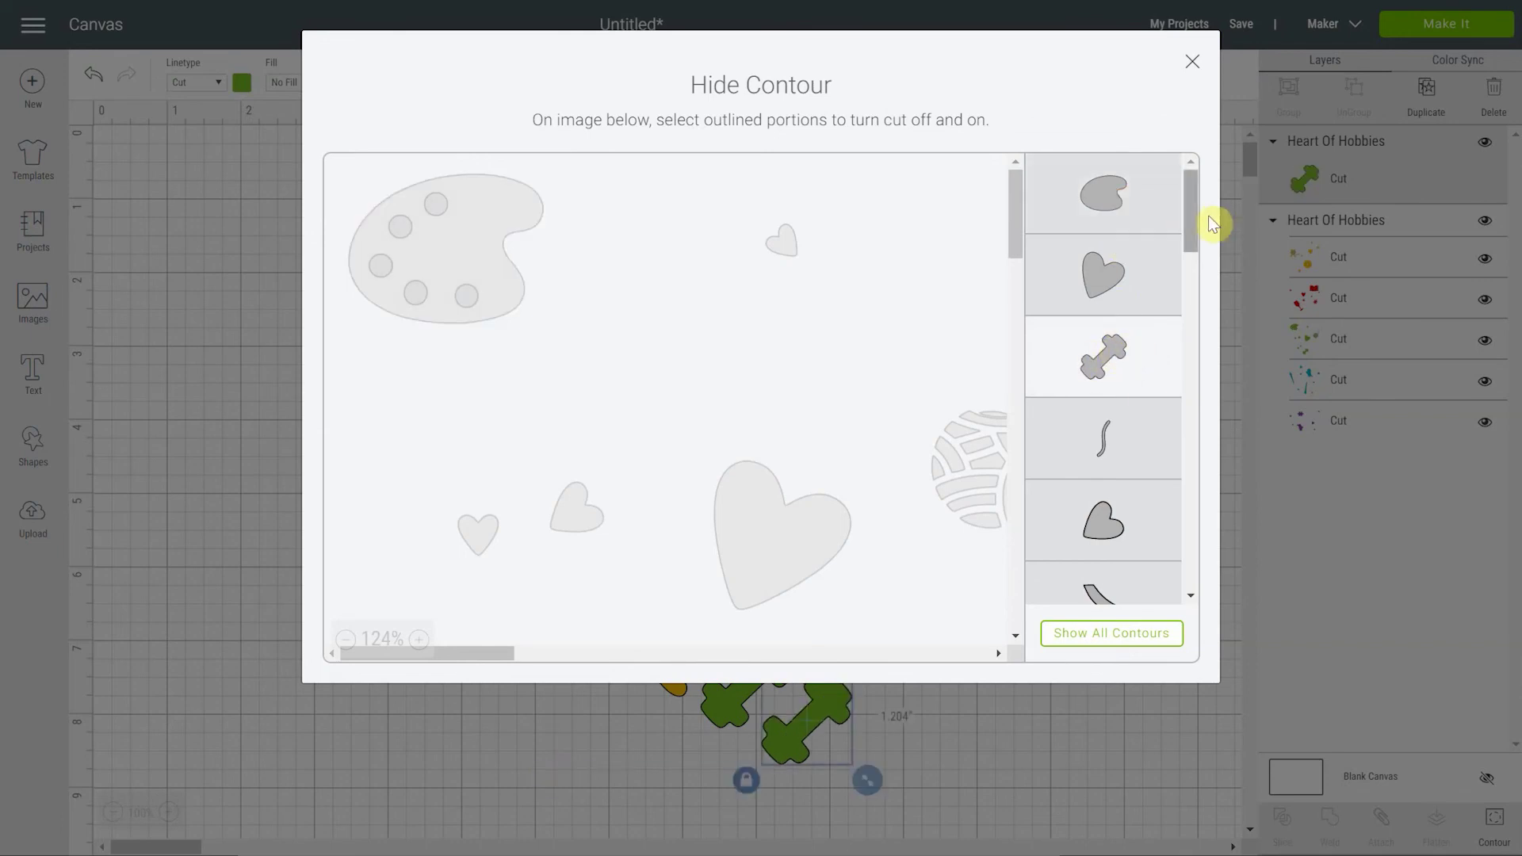
left_click(1193, 68)
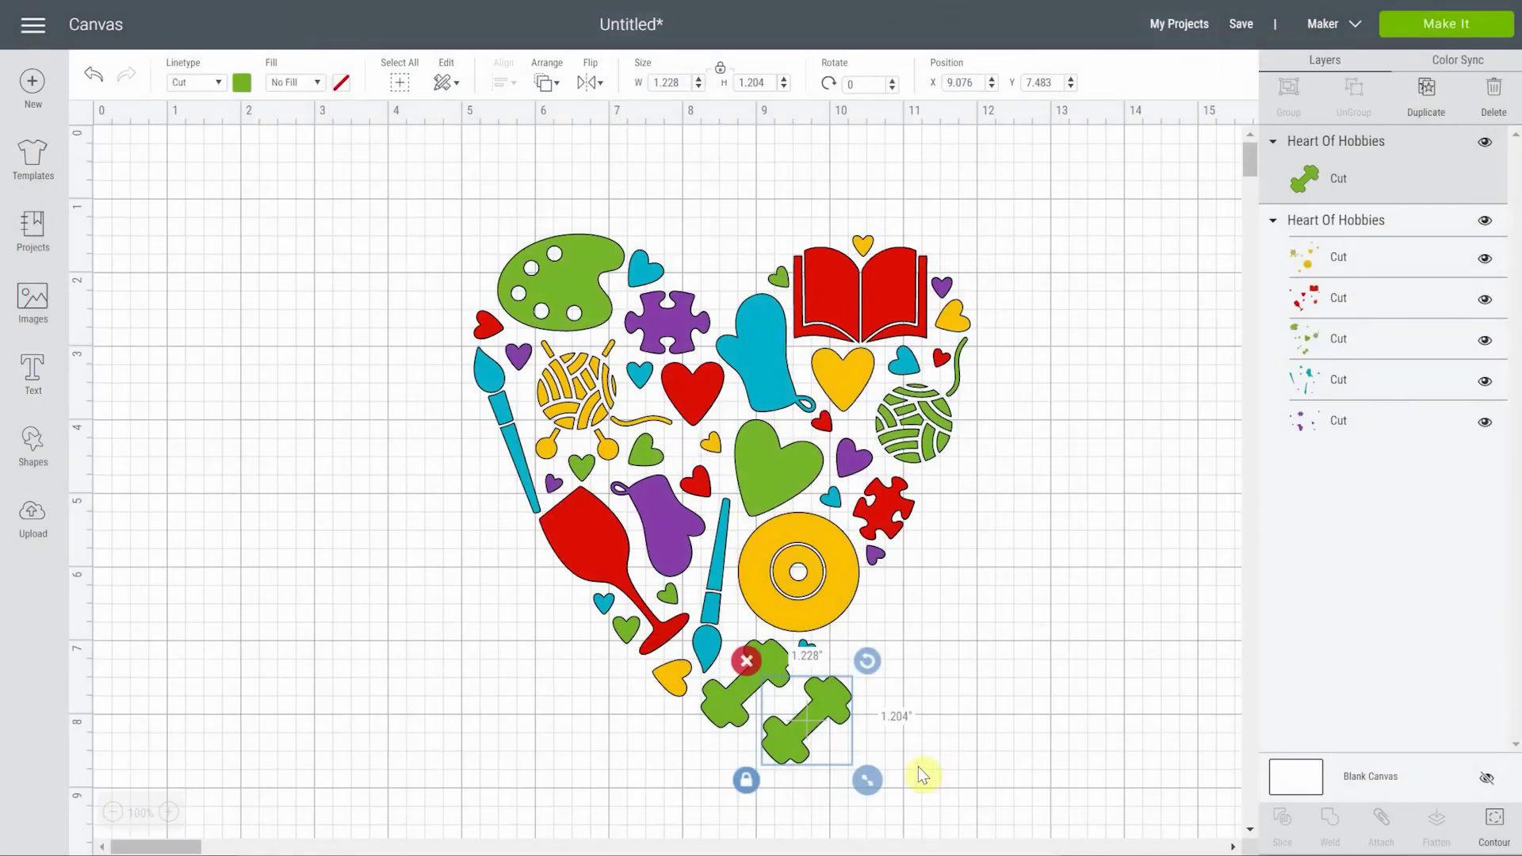
left_click_drag(801, 723, 1084, 544)
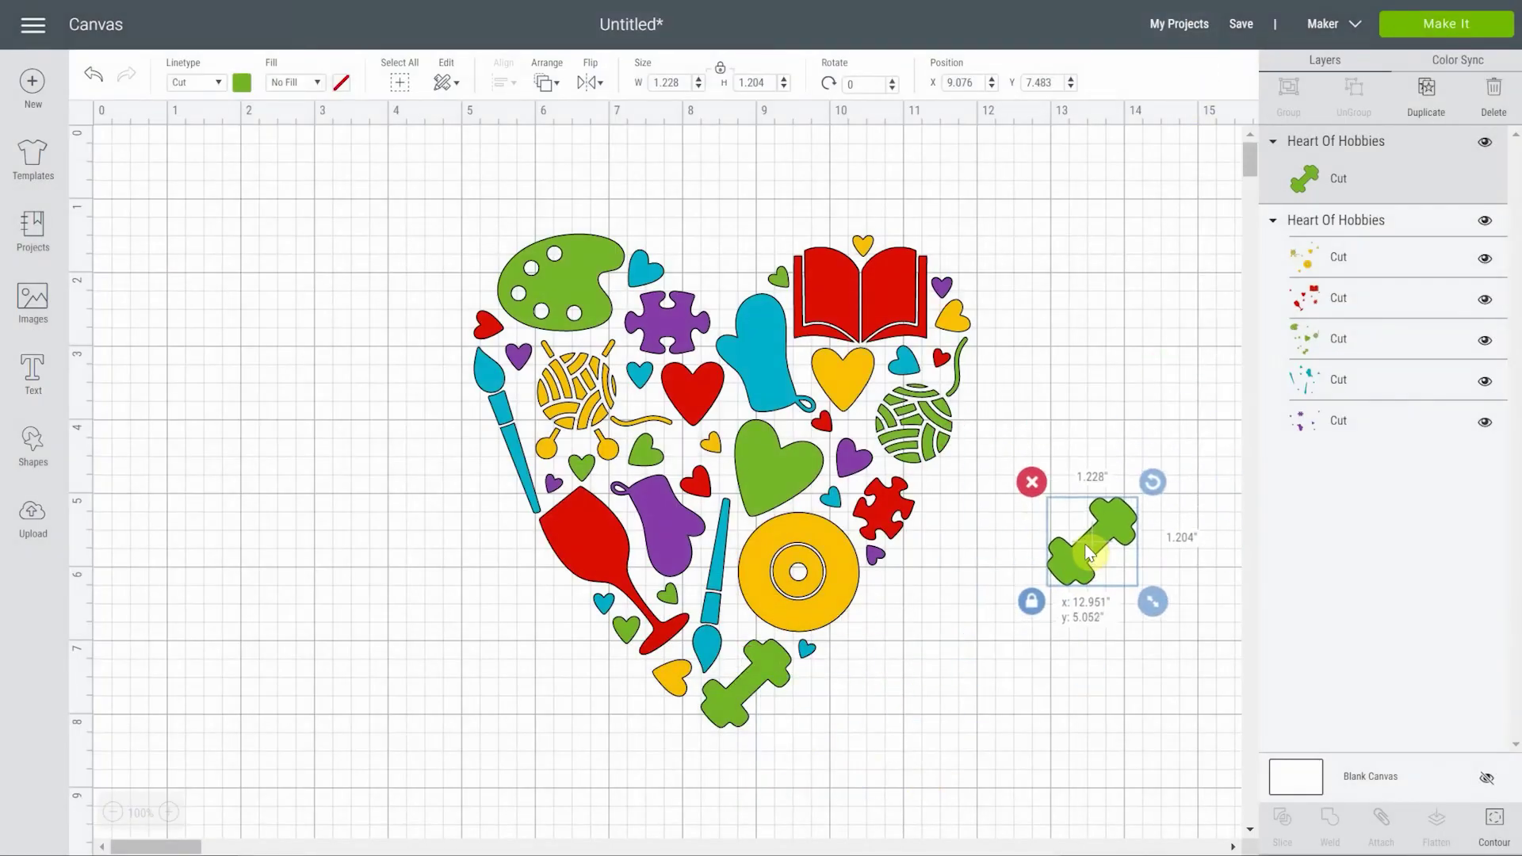
- Hide the dumbbell contour in the original green layer of the heart
left_click(1391, 346)
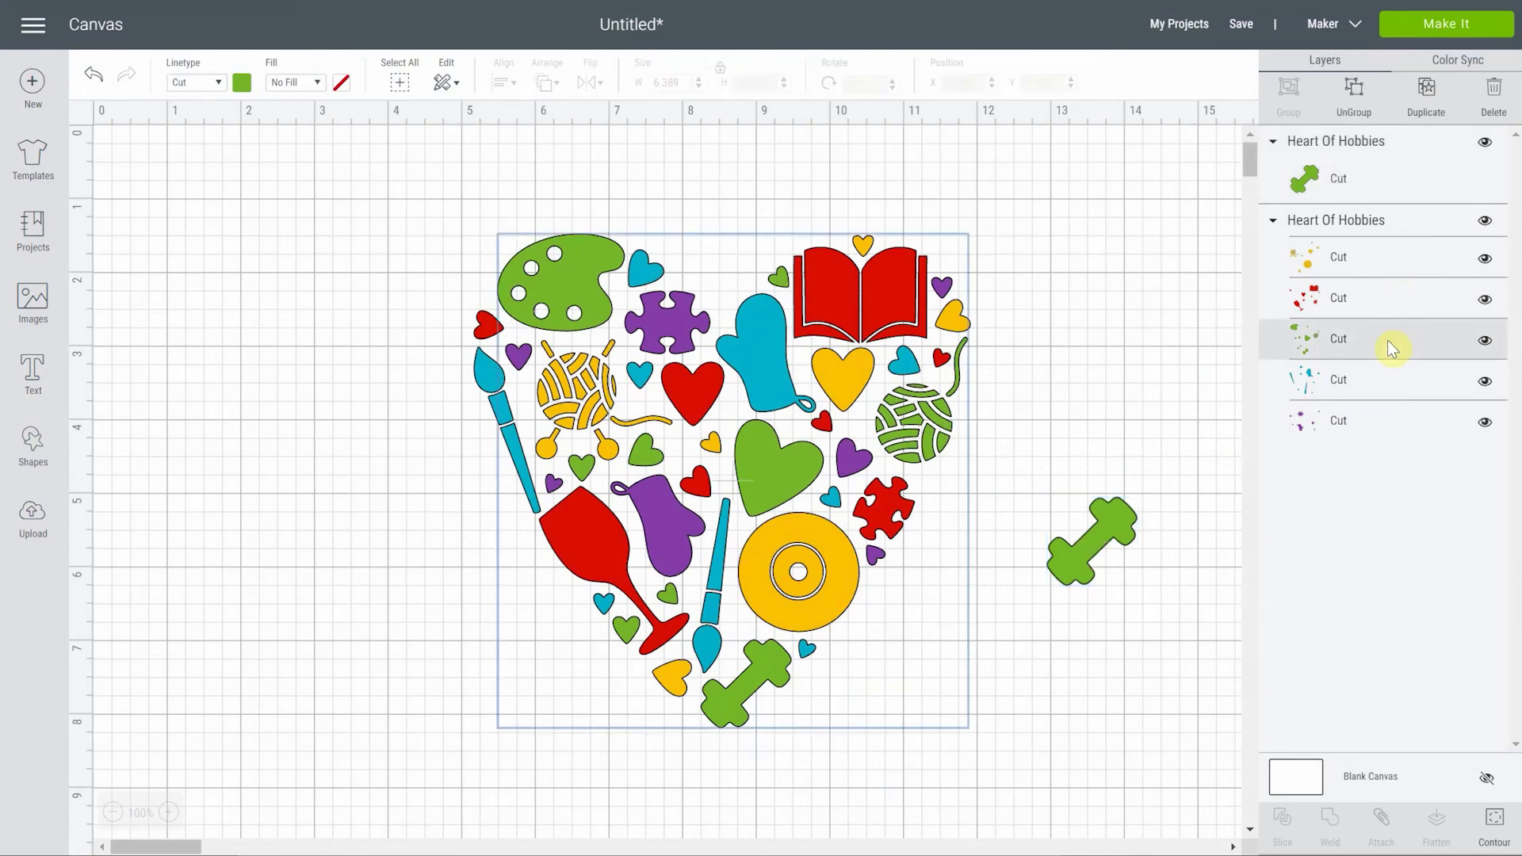
left_click(1494, 825)
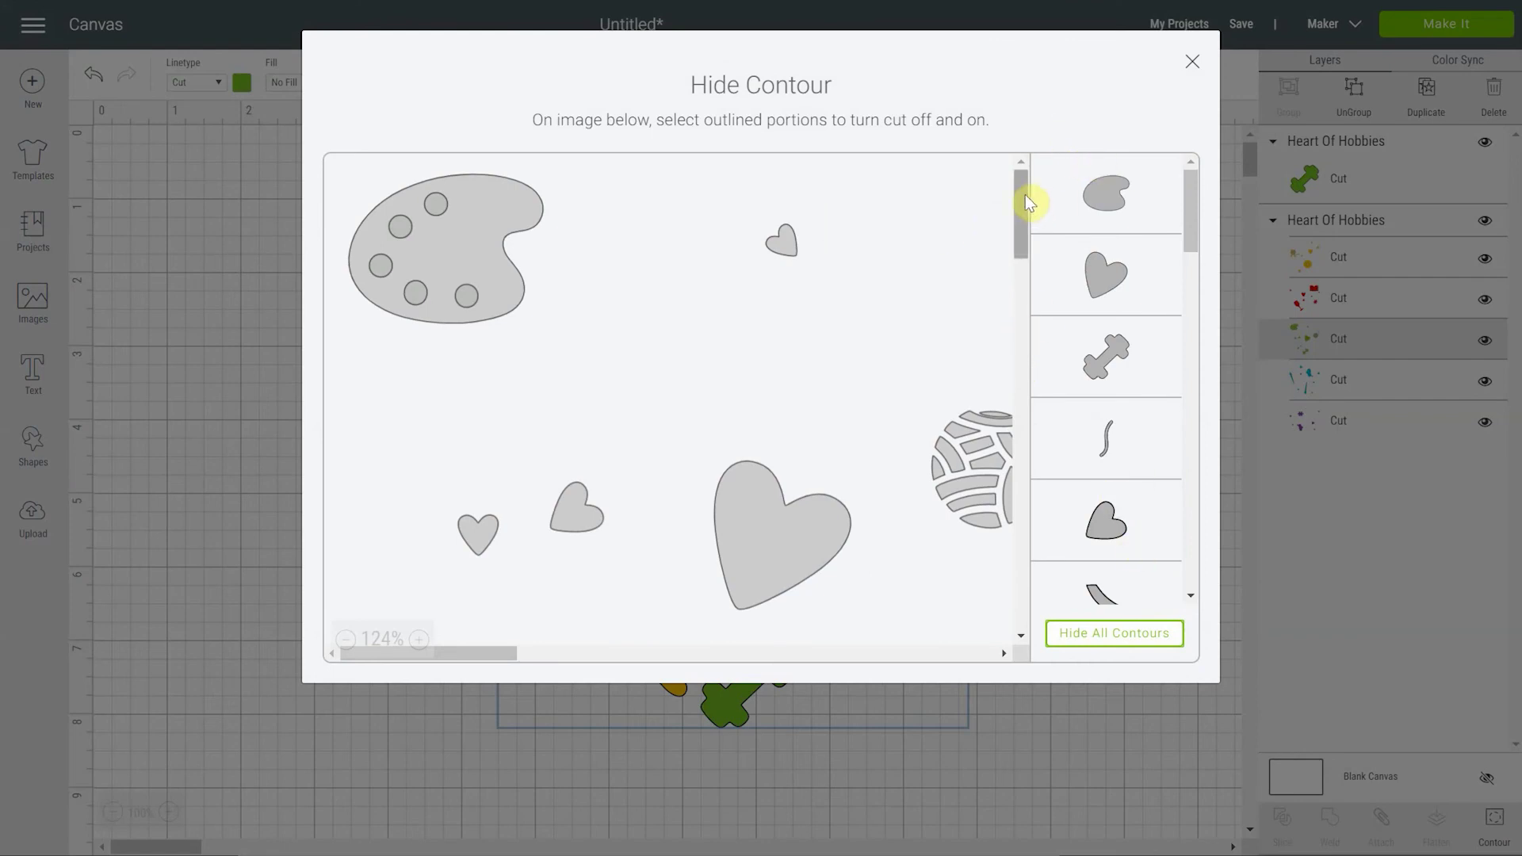
left_click(1111, 352)
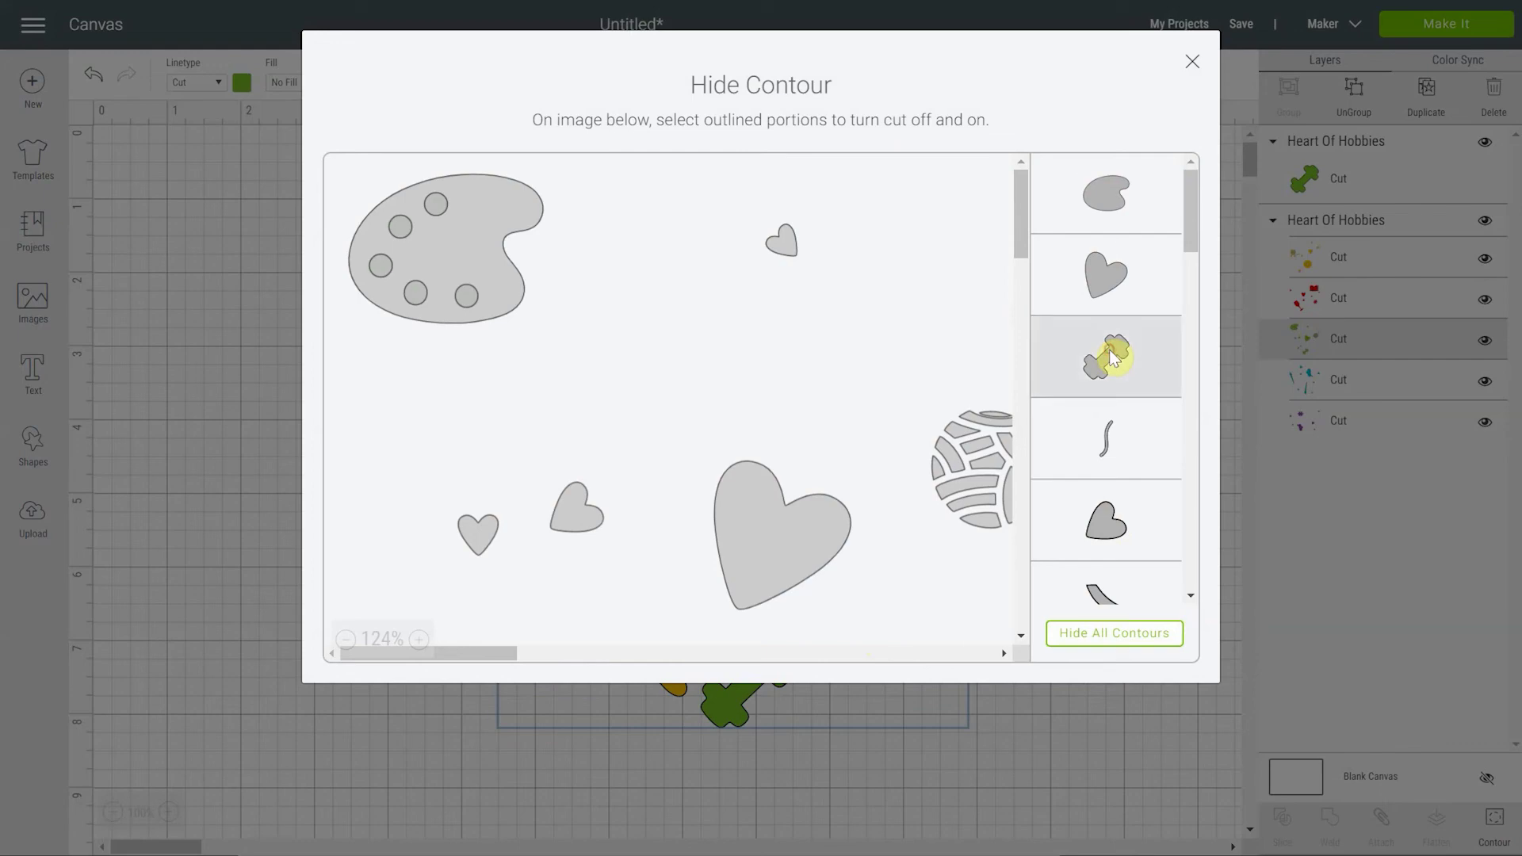
left_click(1194, 67)
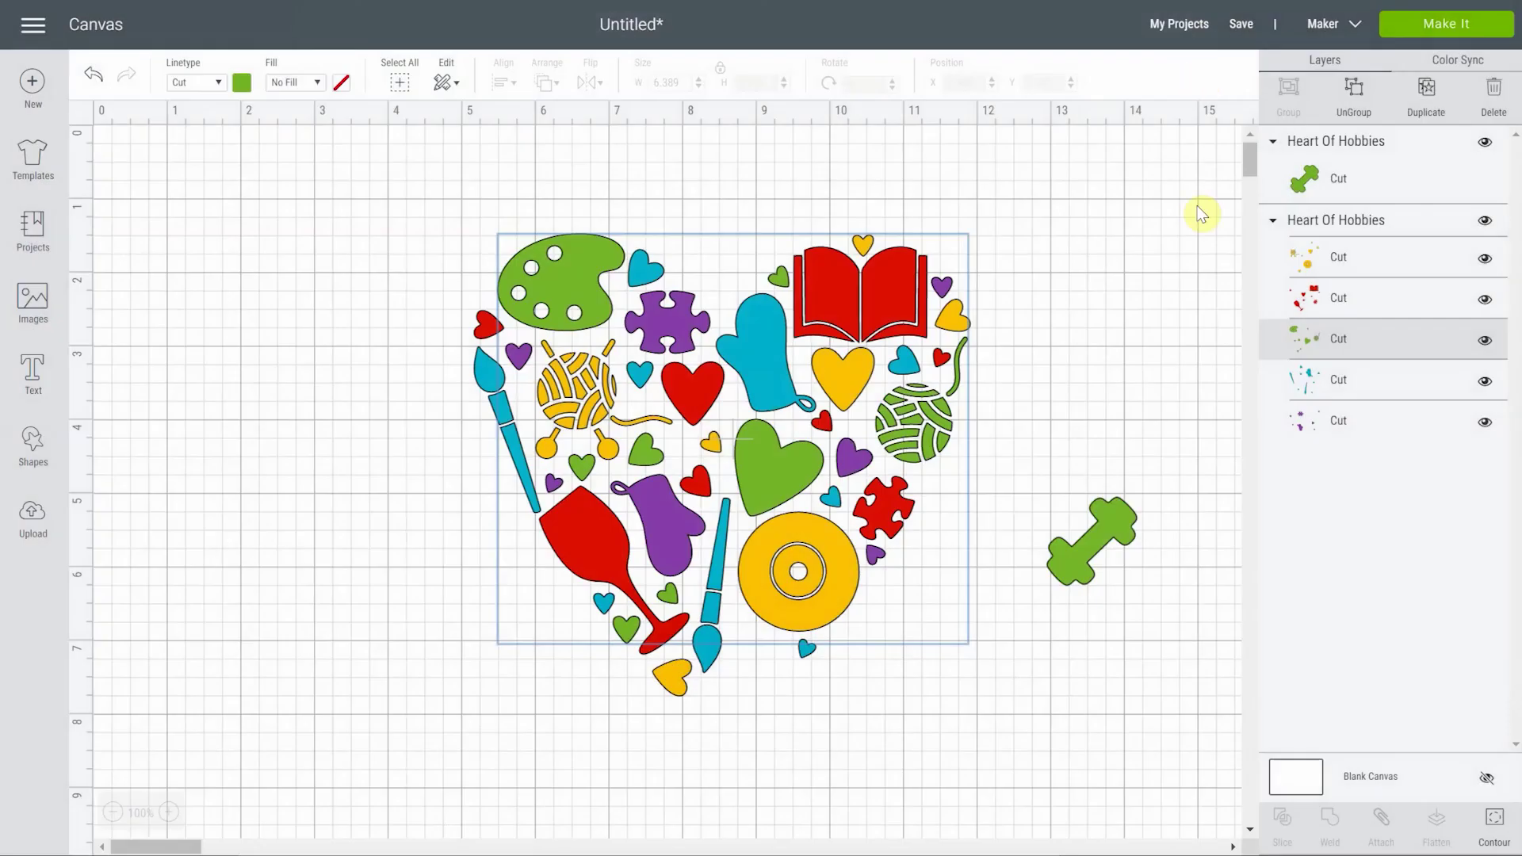
- Recolour the separate dumbbell to the design's purple with Color Sync and place it in the heart's lower gap at about X 8.26, Y 6.89
left_click(1103, 537)
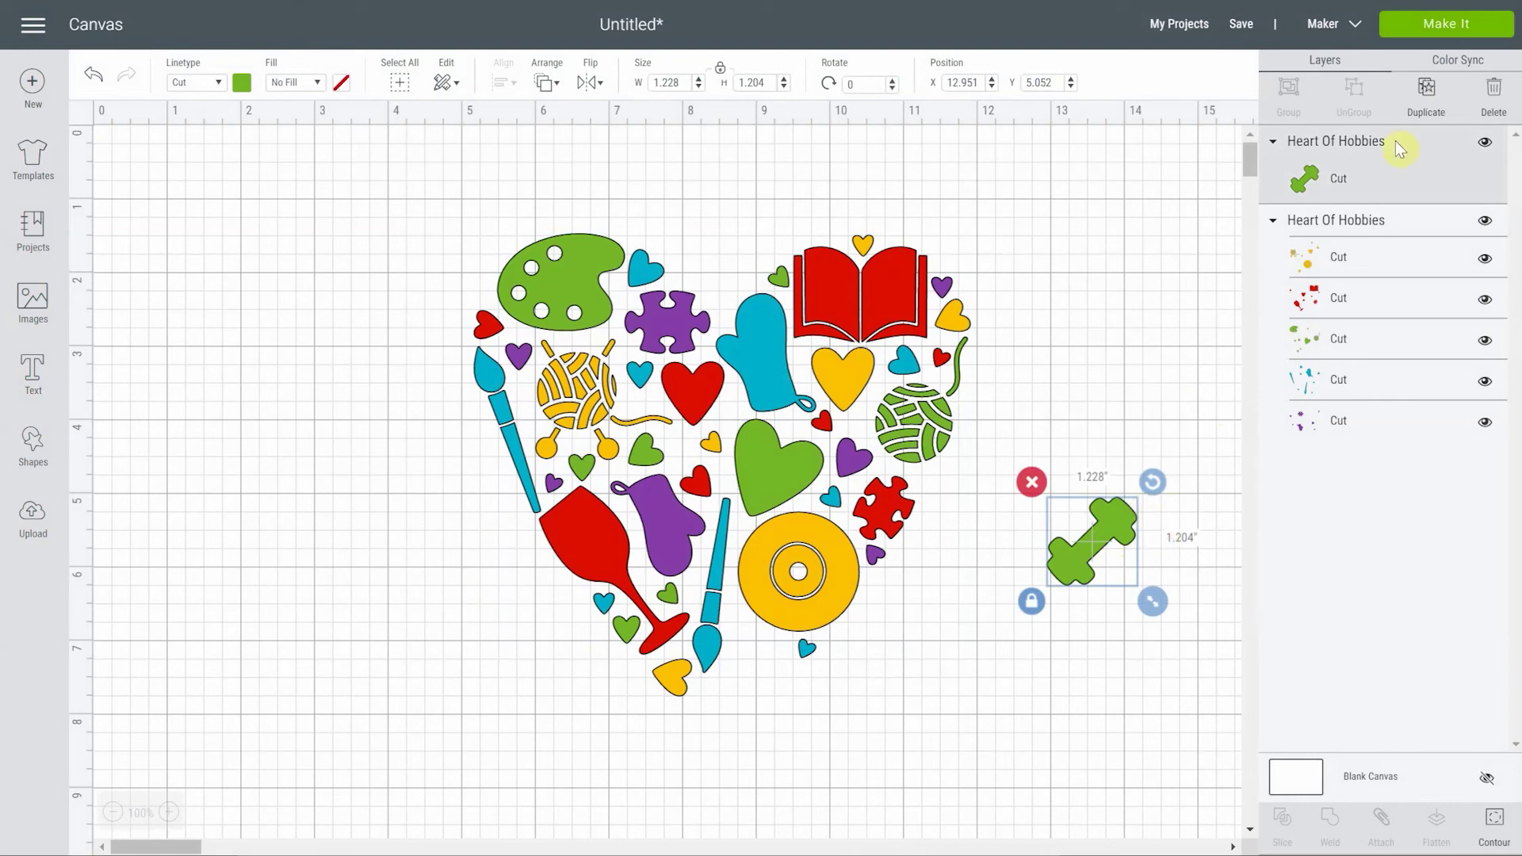
left_click(1461, 73)
left_click_drag(1307, 190, 1359, 290)
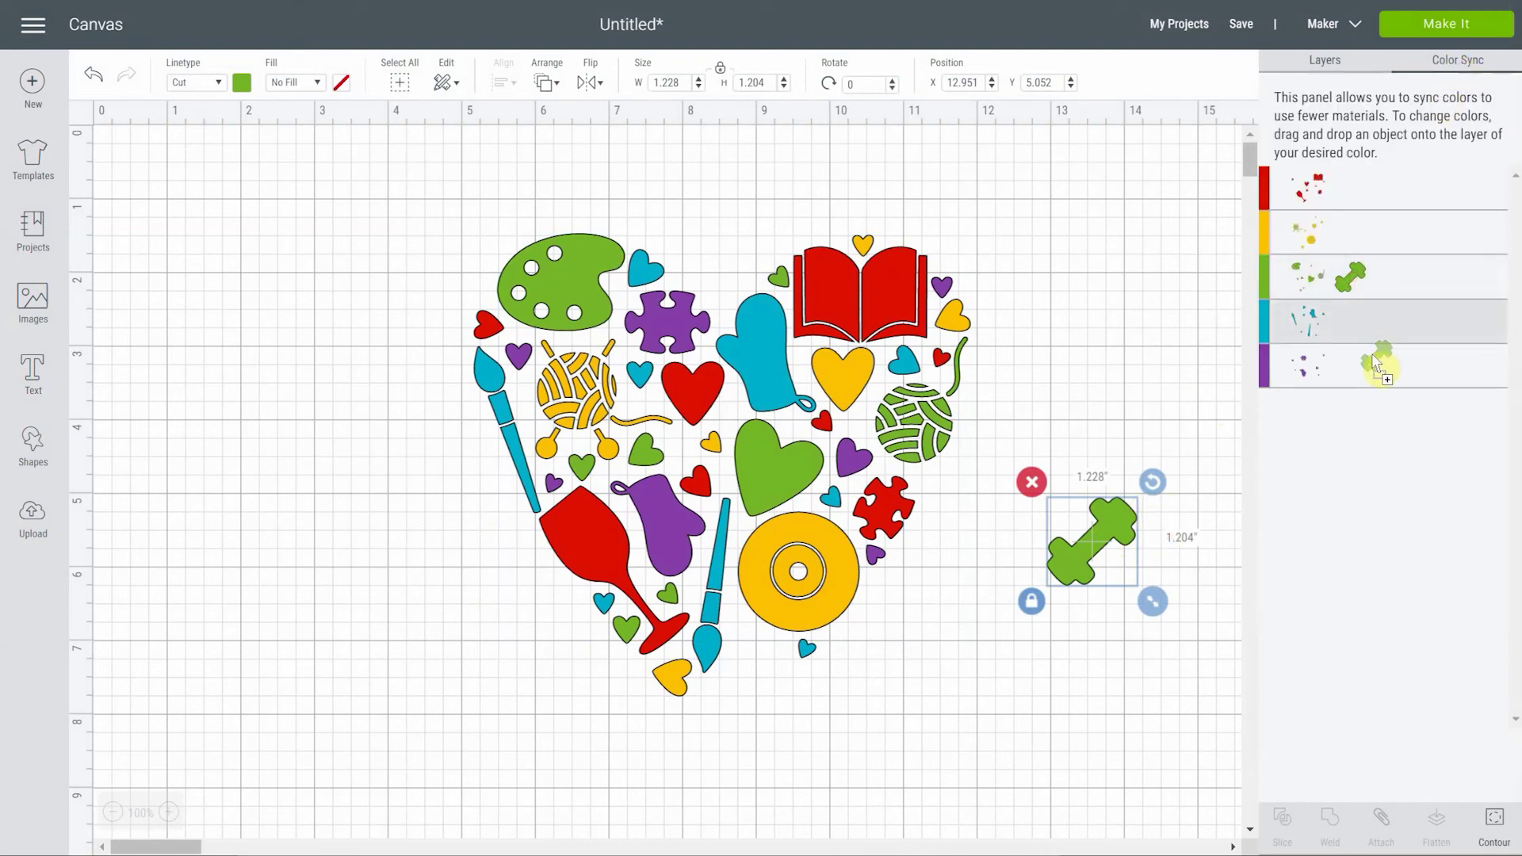
left_click_drag(1373, 363, 1376, 363)
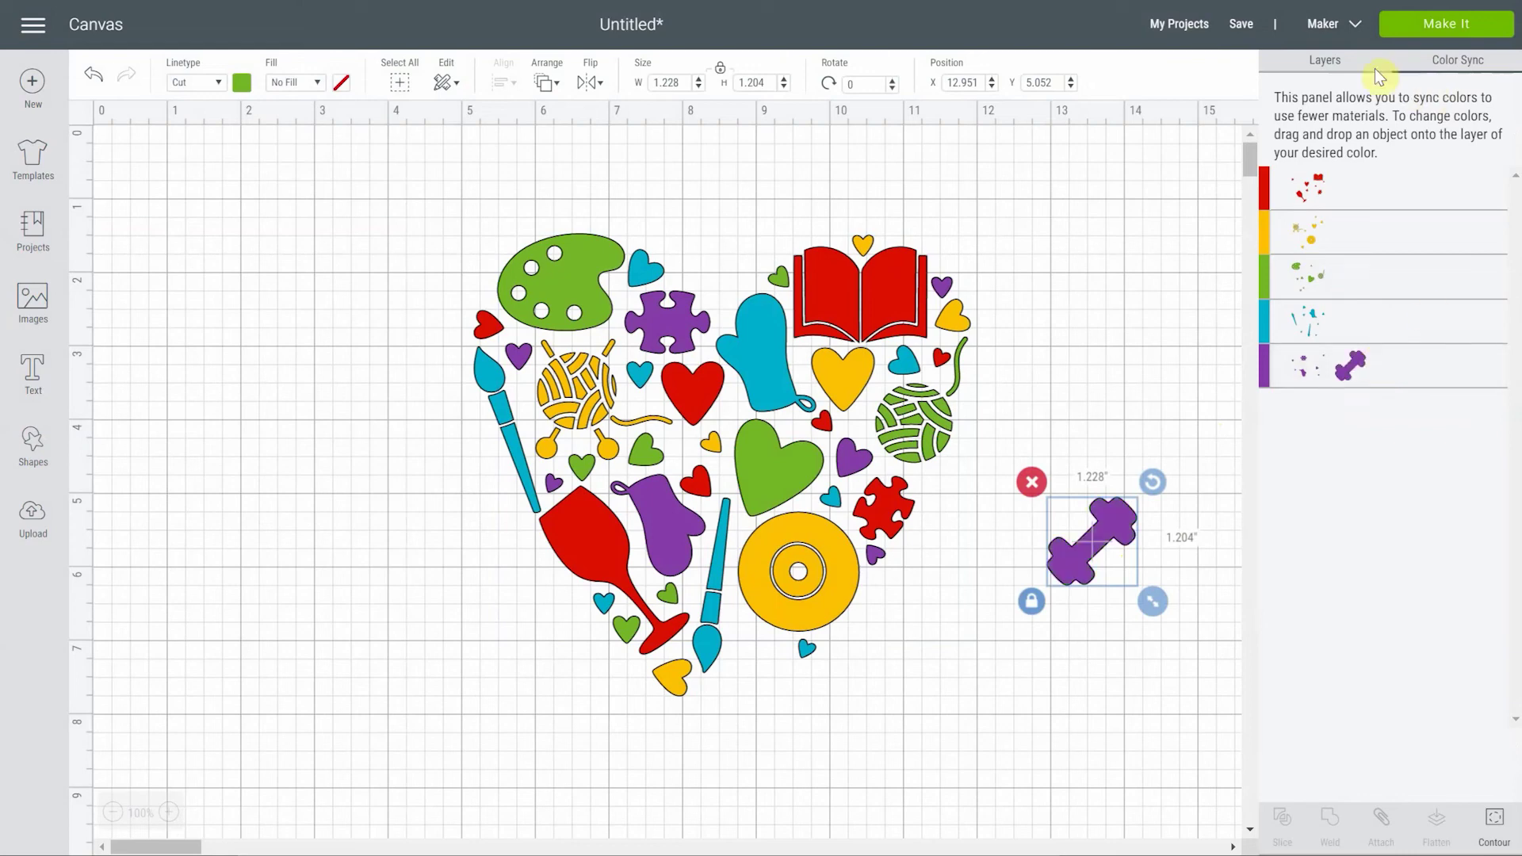
left_click(1335, 59)
left_click_drag(1118, 524, 769, 659)
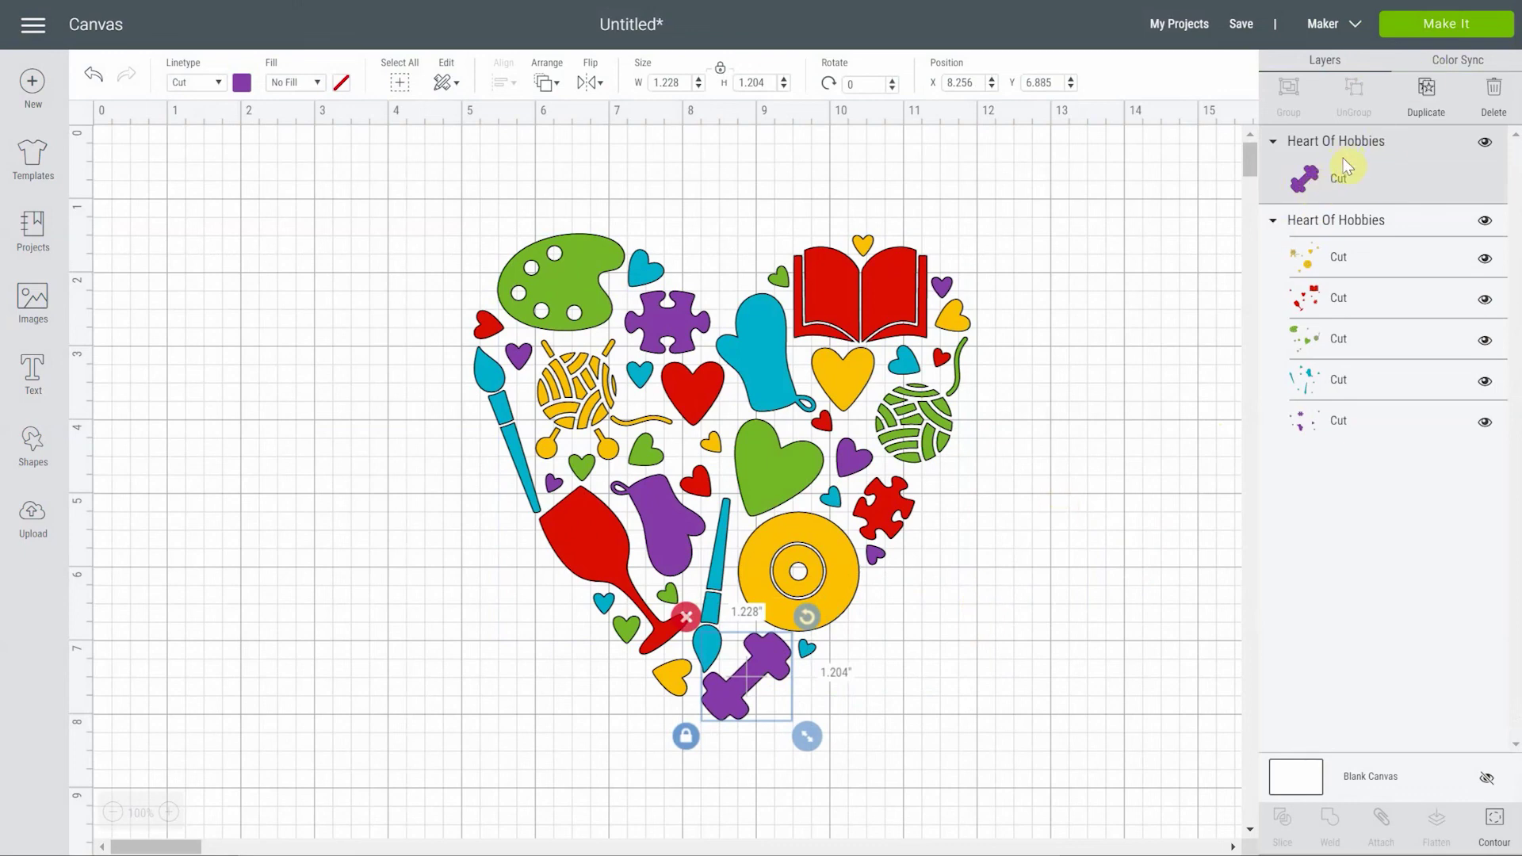
- Ungroup the Heart Of Hobbies design and attach its purple layer to the purple dumbbell
left_click(1371, 218)
left_click(1363, 97)
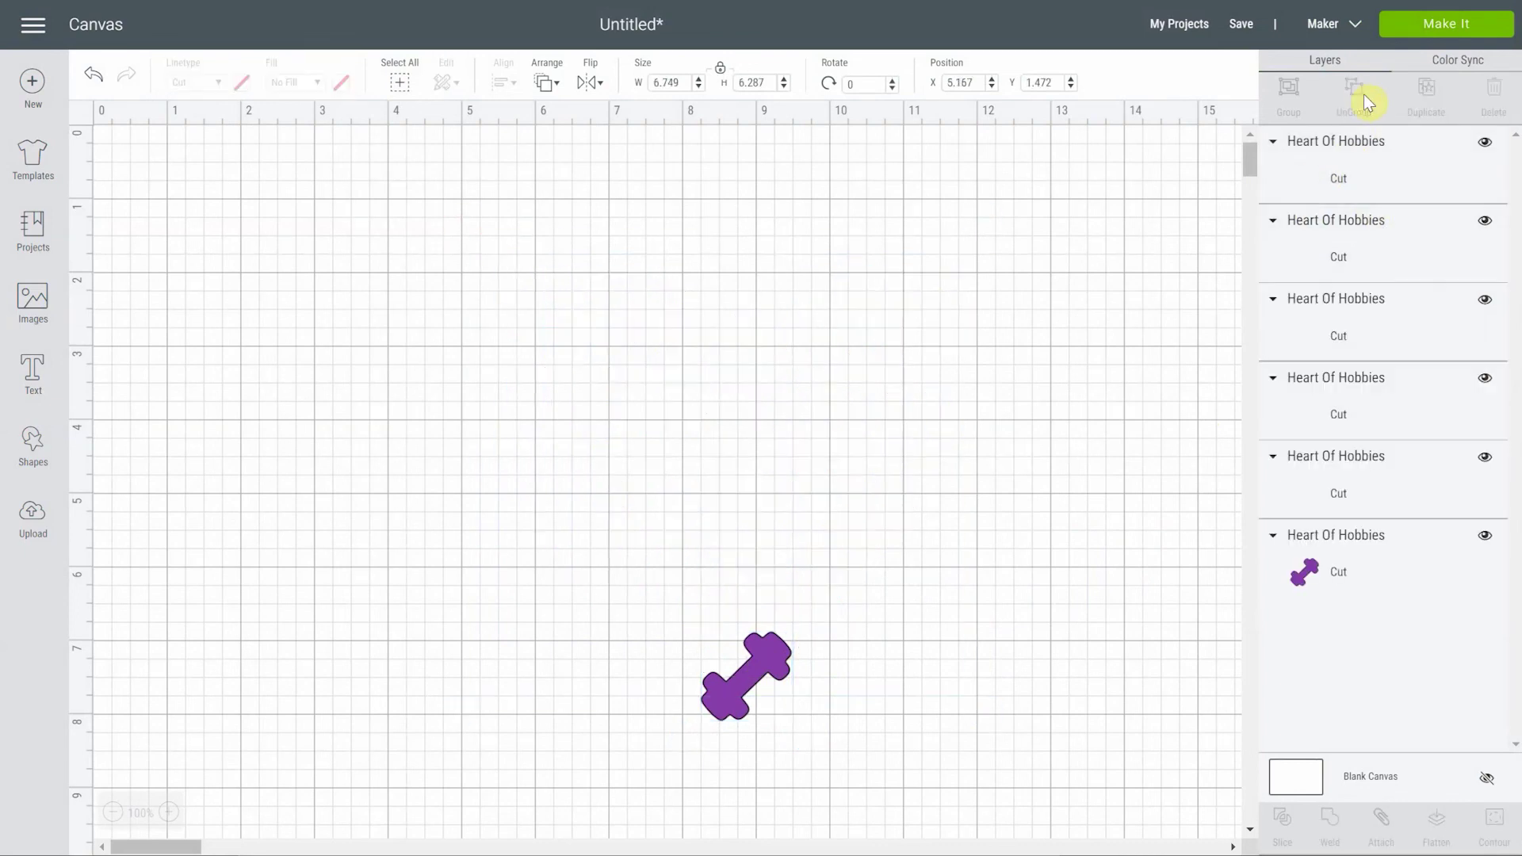
left_click(1335, 516)
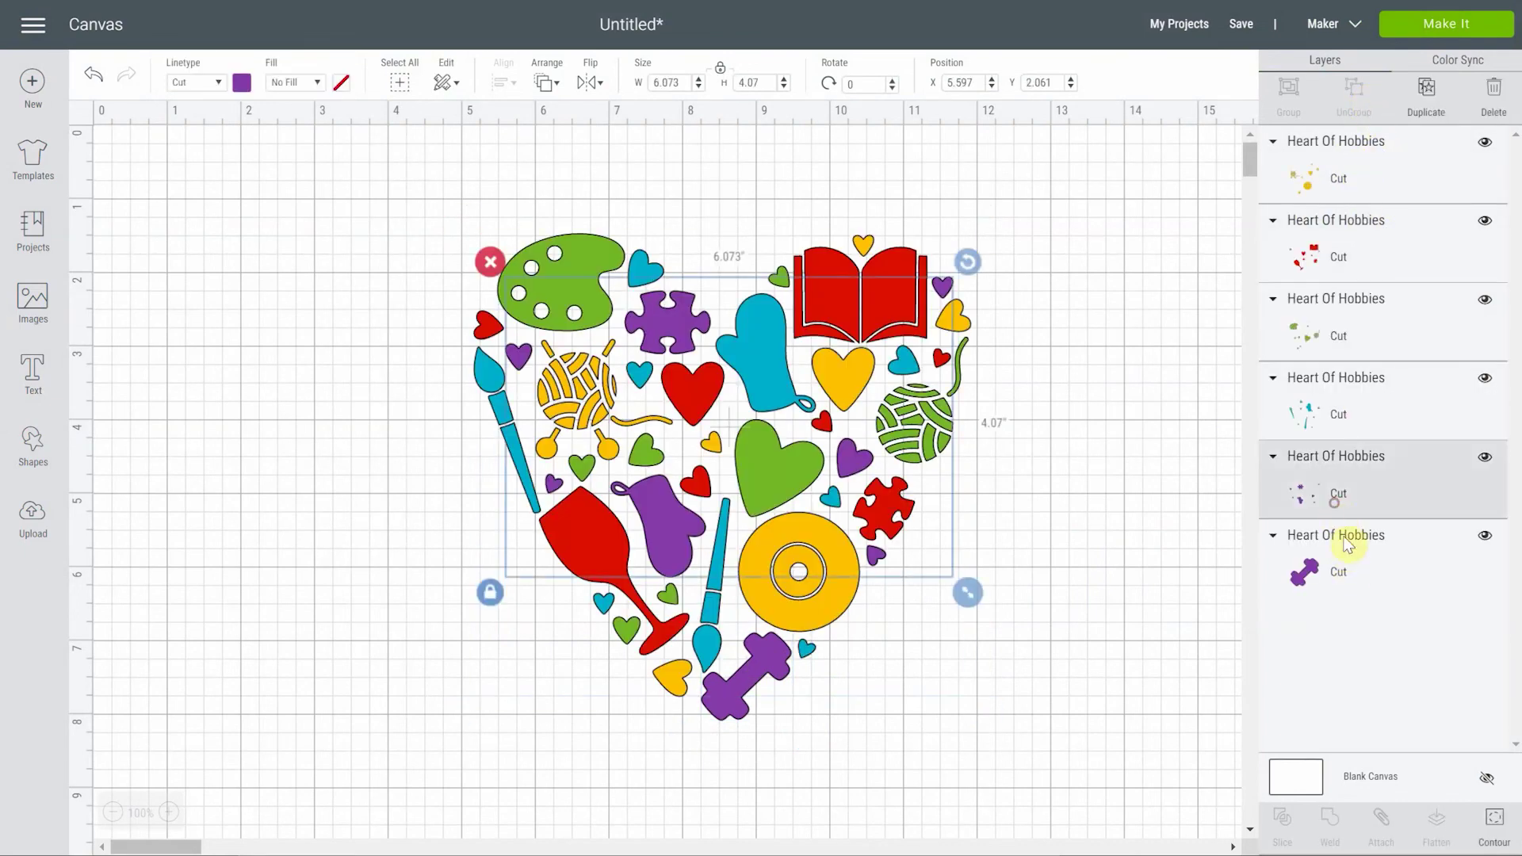
left_click(1342, 558, "shift")
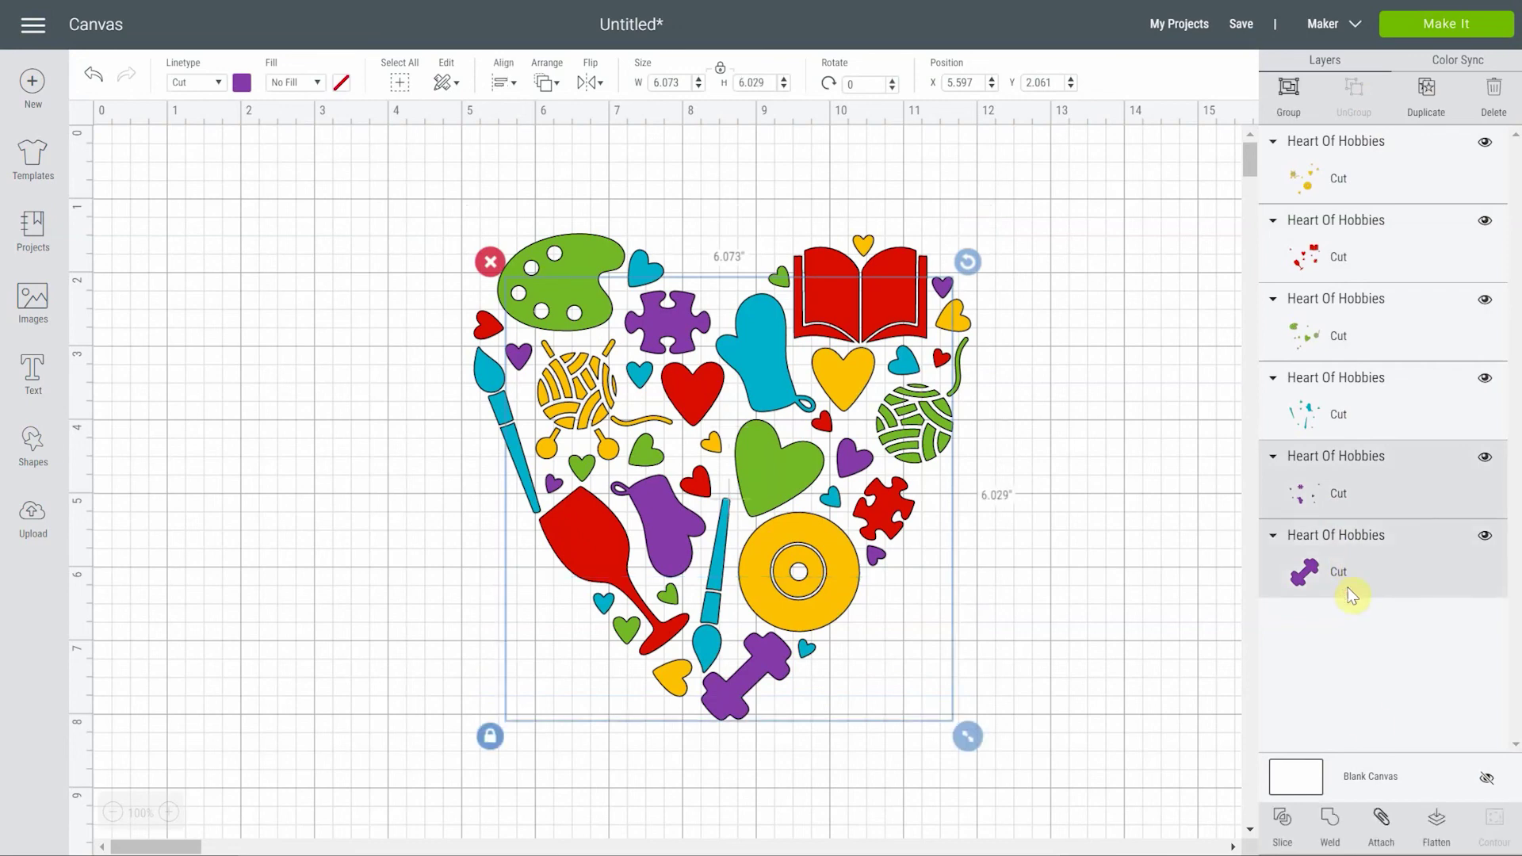
left_click(1383, 820)
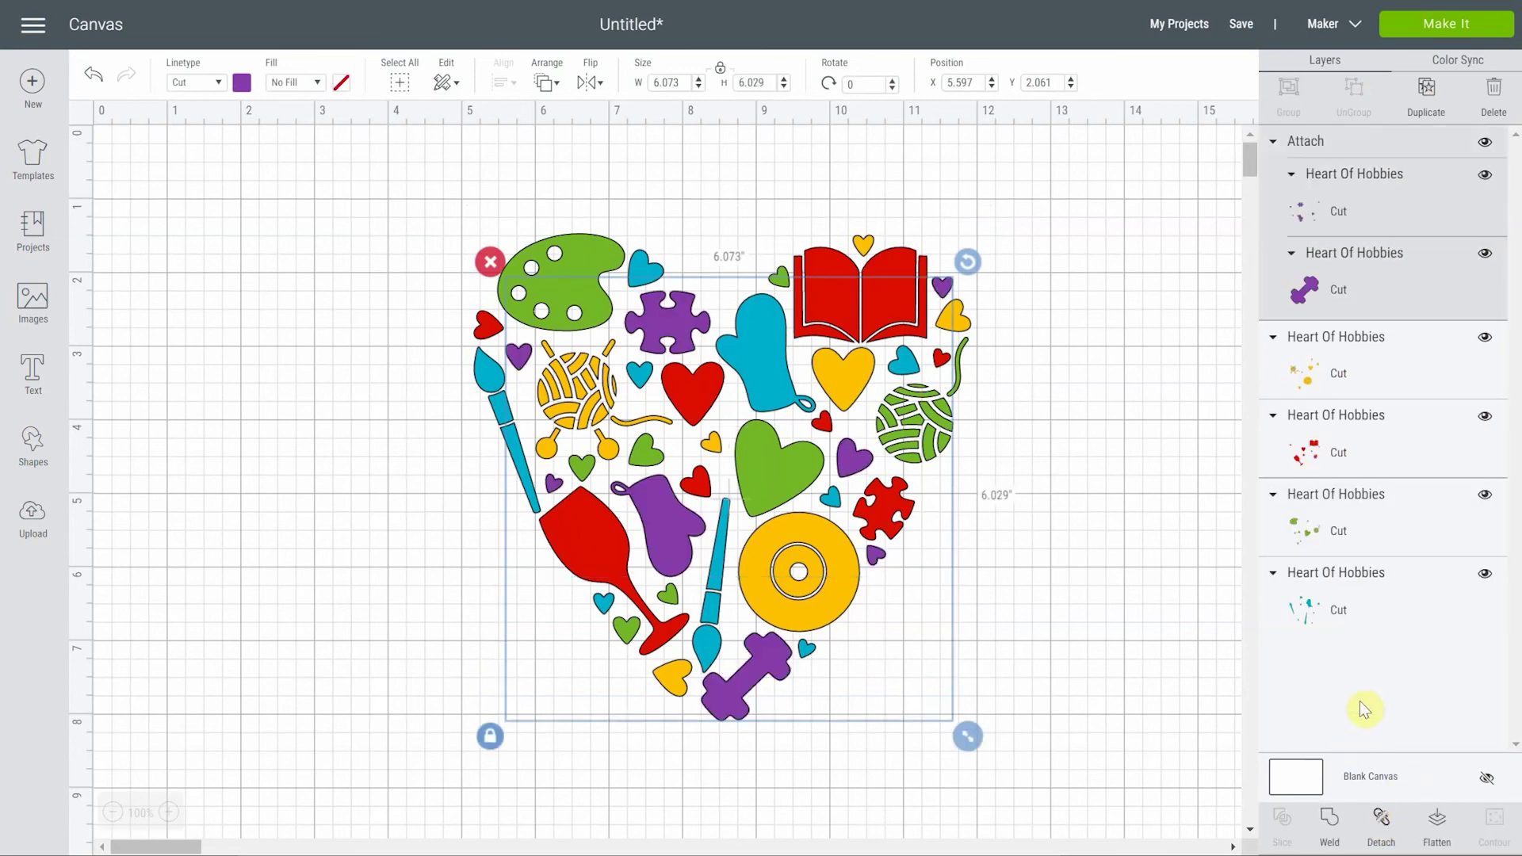